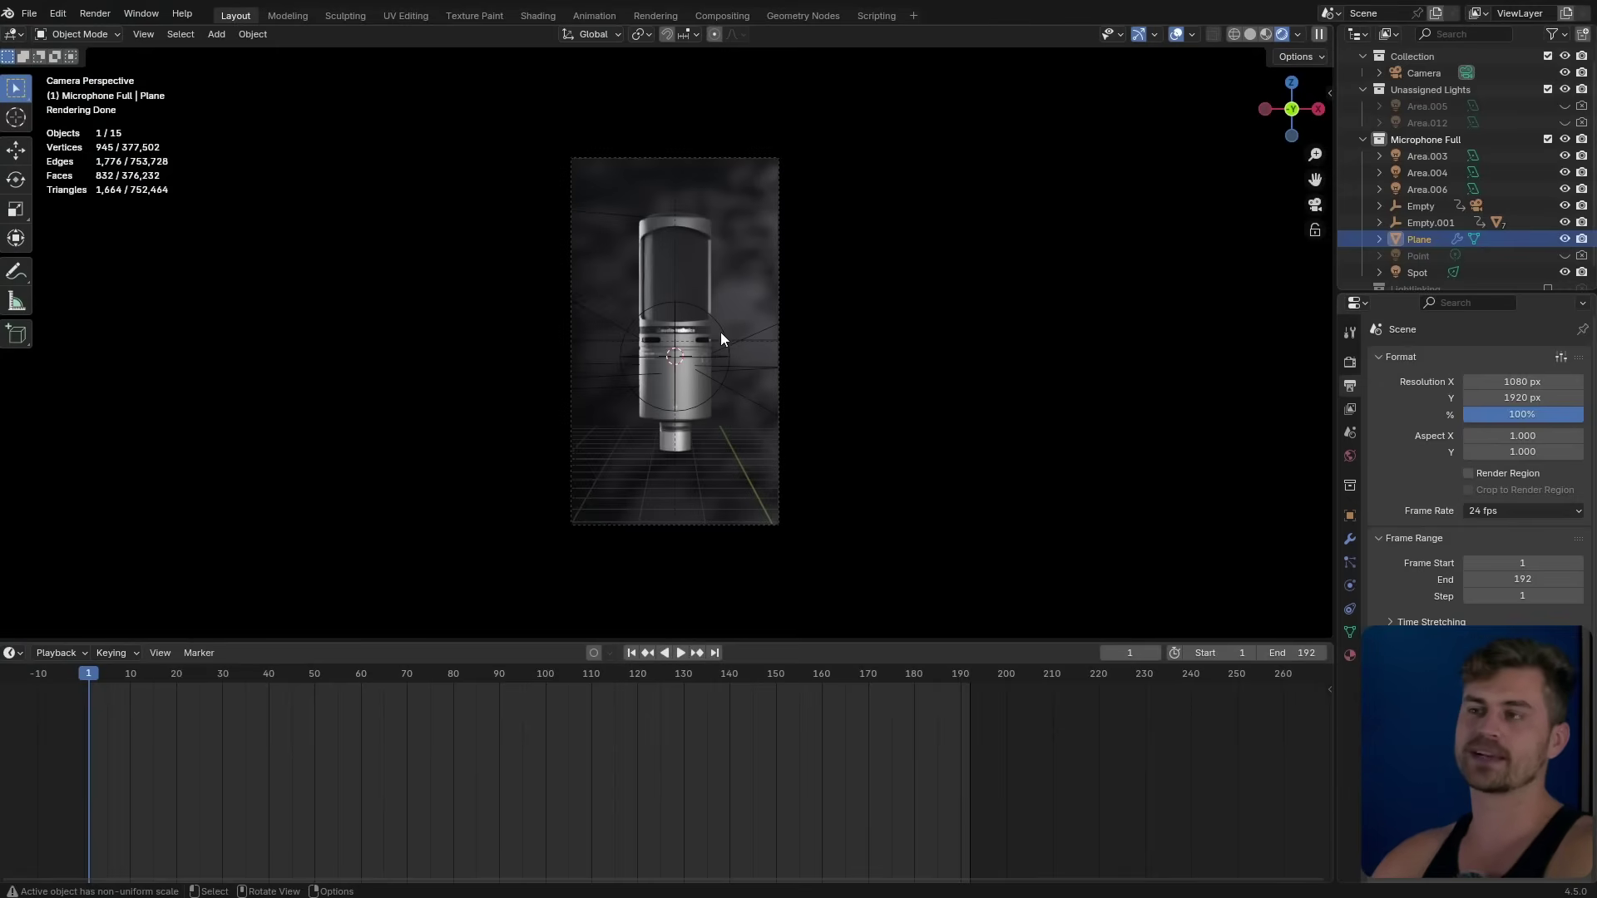
Select the camera-driving Empty, picking it from among the overlapping objects.
left_click(721, 329)
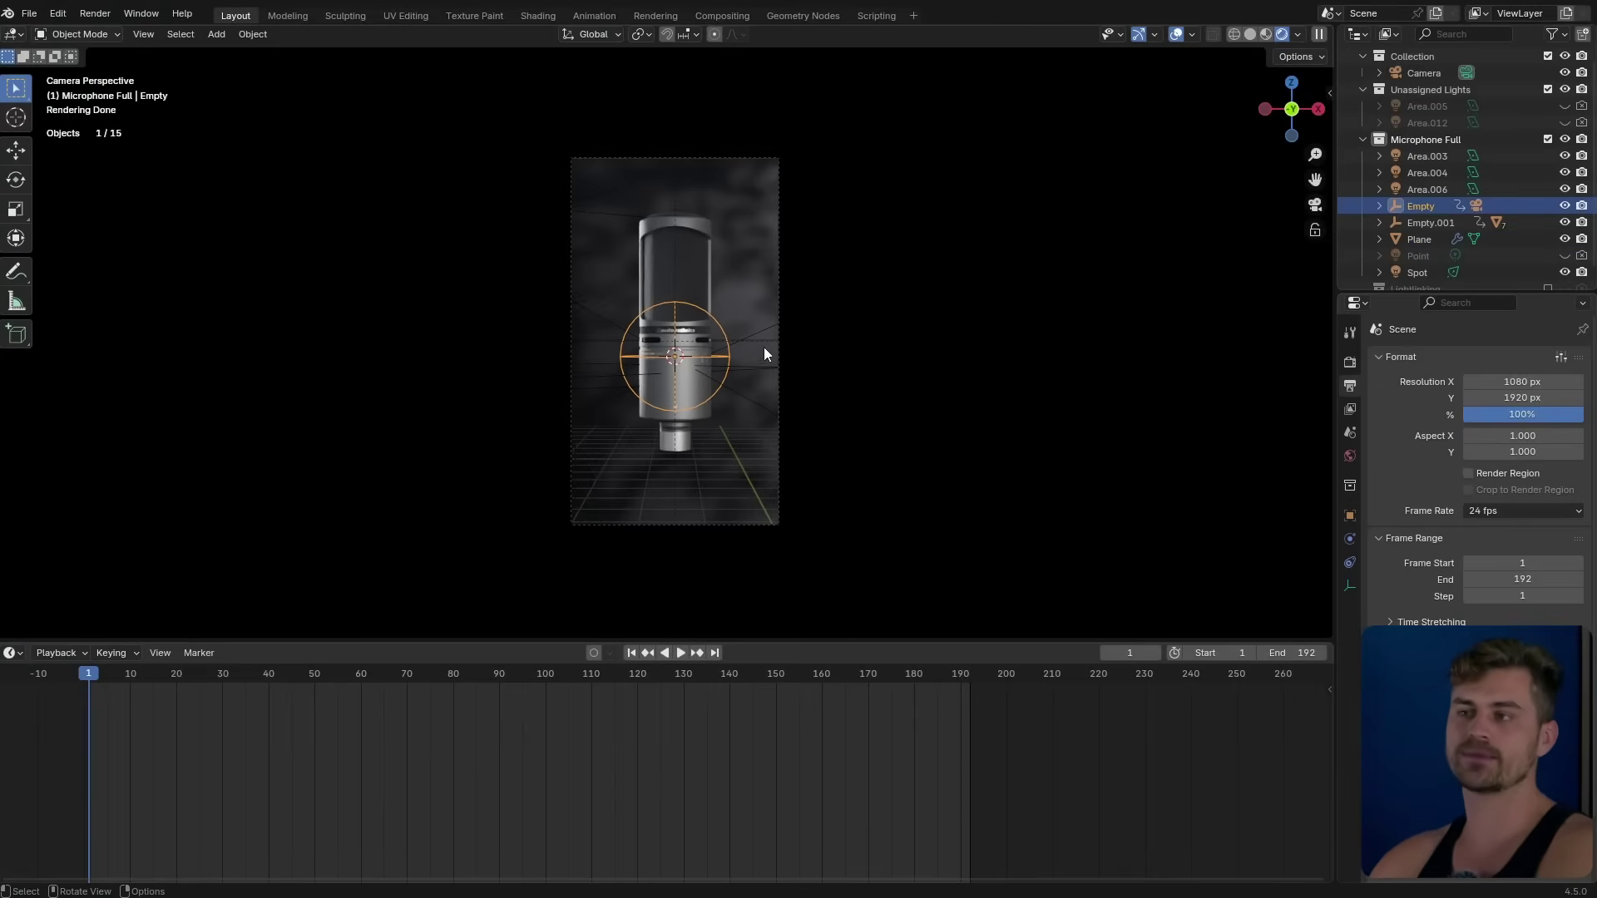
key("r")
key("Escape")
middle_click_drag(840, 283, 890, 318)
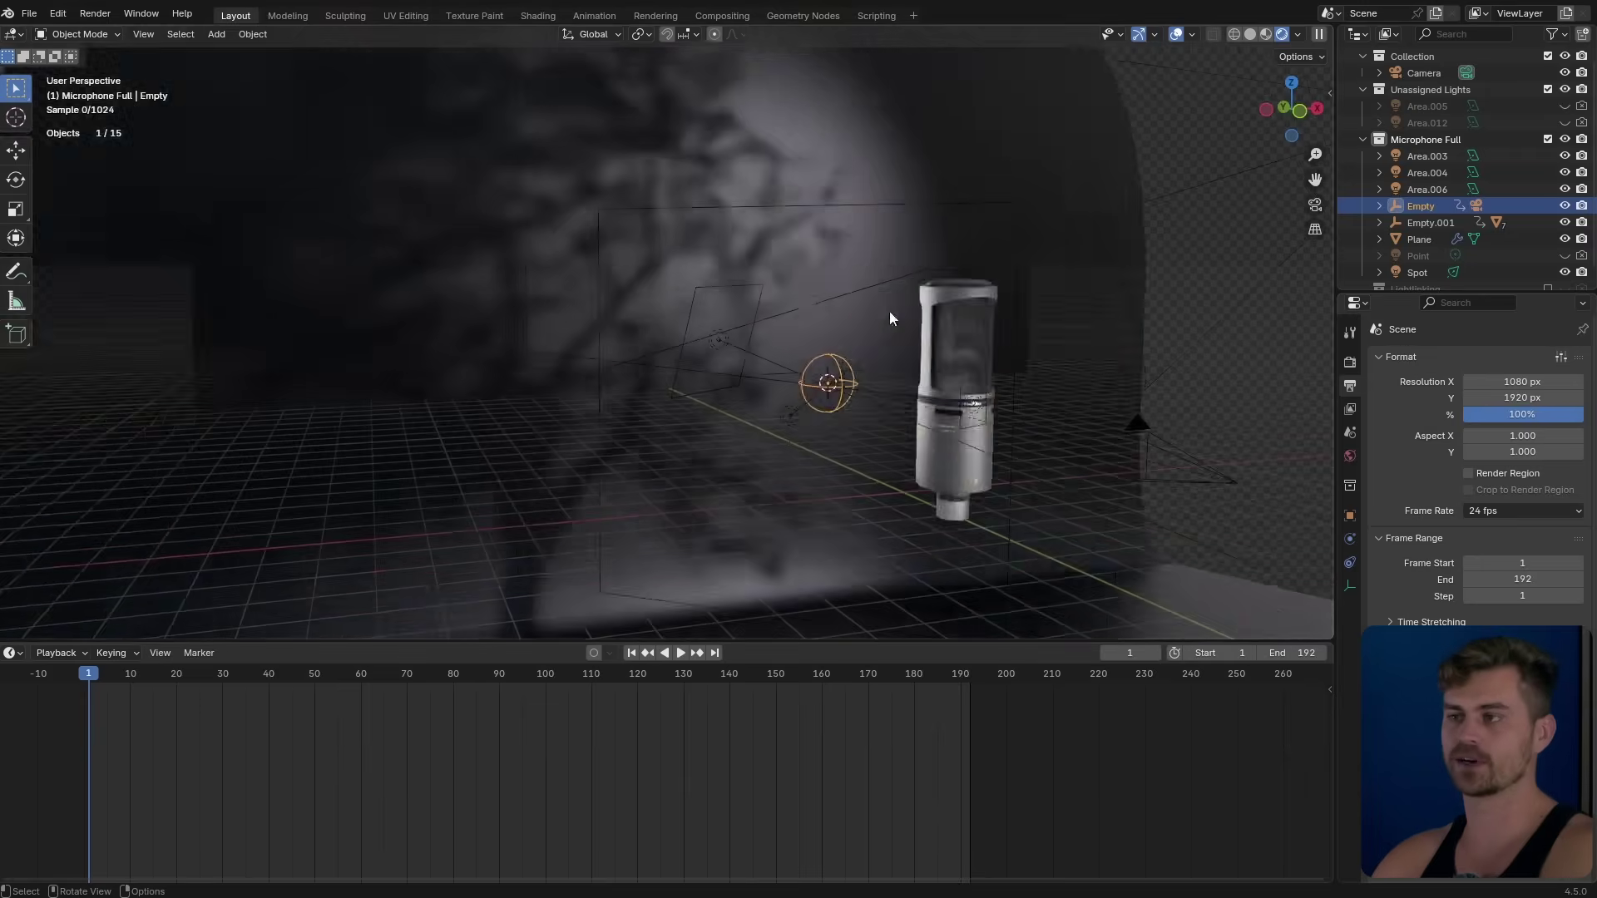
left_click(1125, 439)
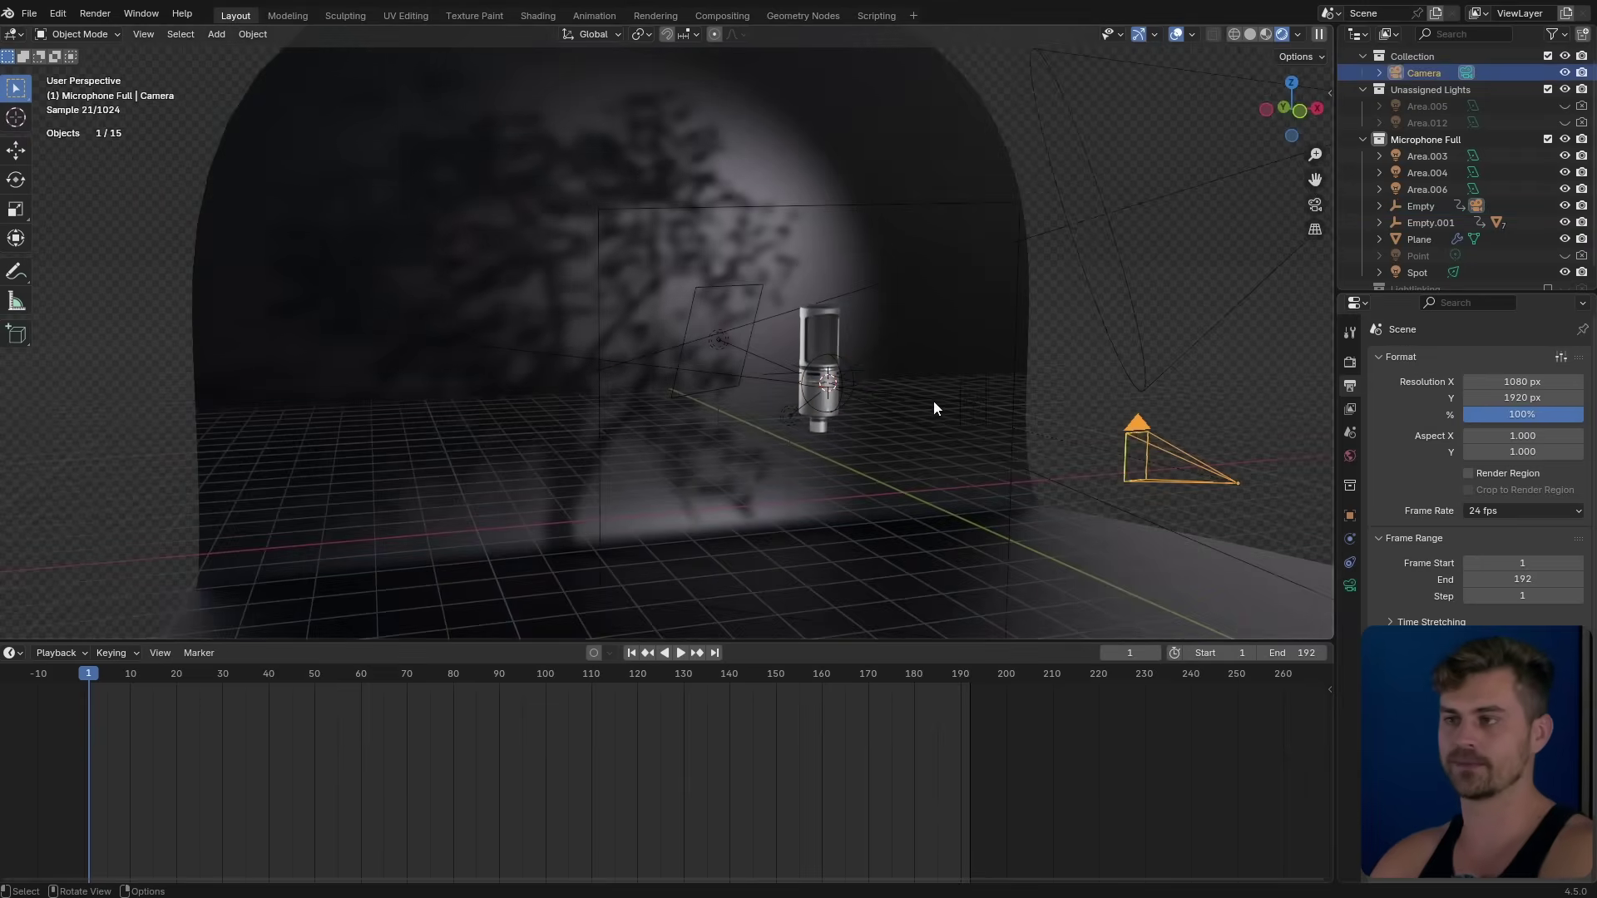
left_click(846, 361, "alt")
left_click(846, 361)
Rotate the Empty slightly to reframe the shot, return to camera view, and save as Microphone Final Animation.blend.
key("r")
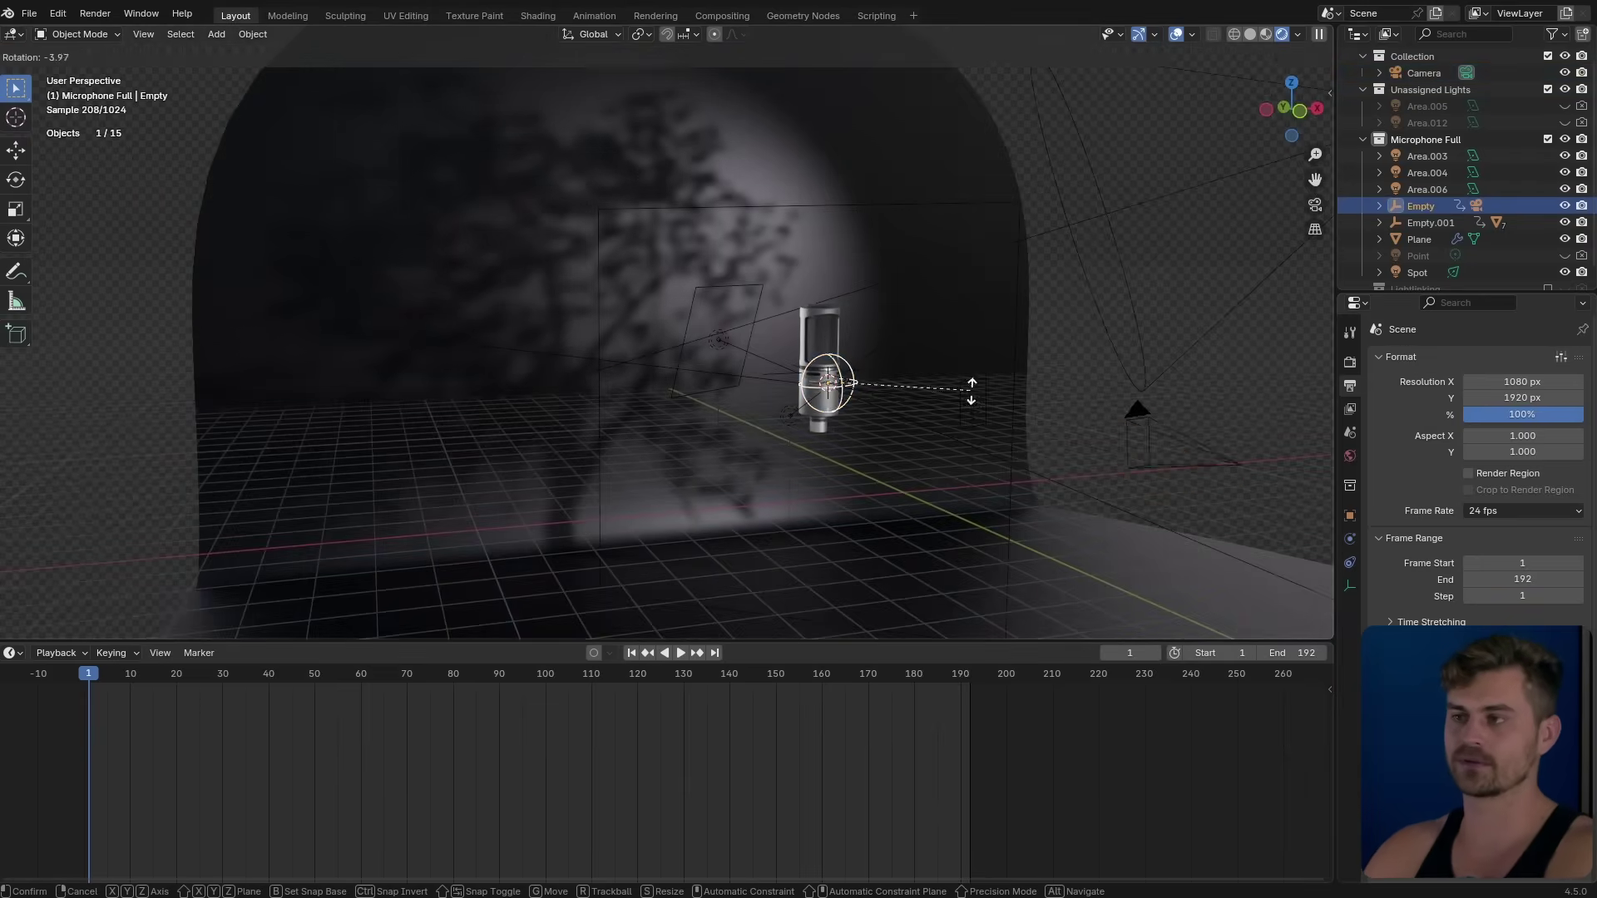
left_click(837, 431)
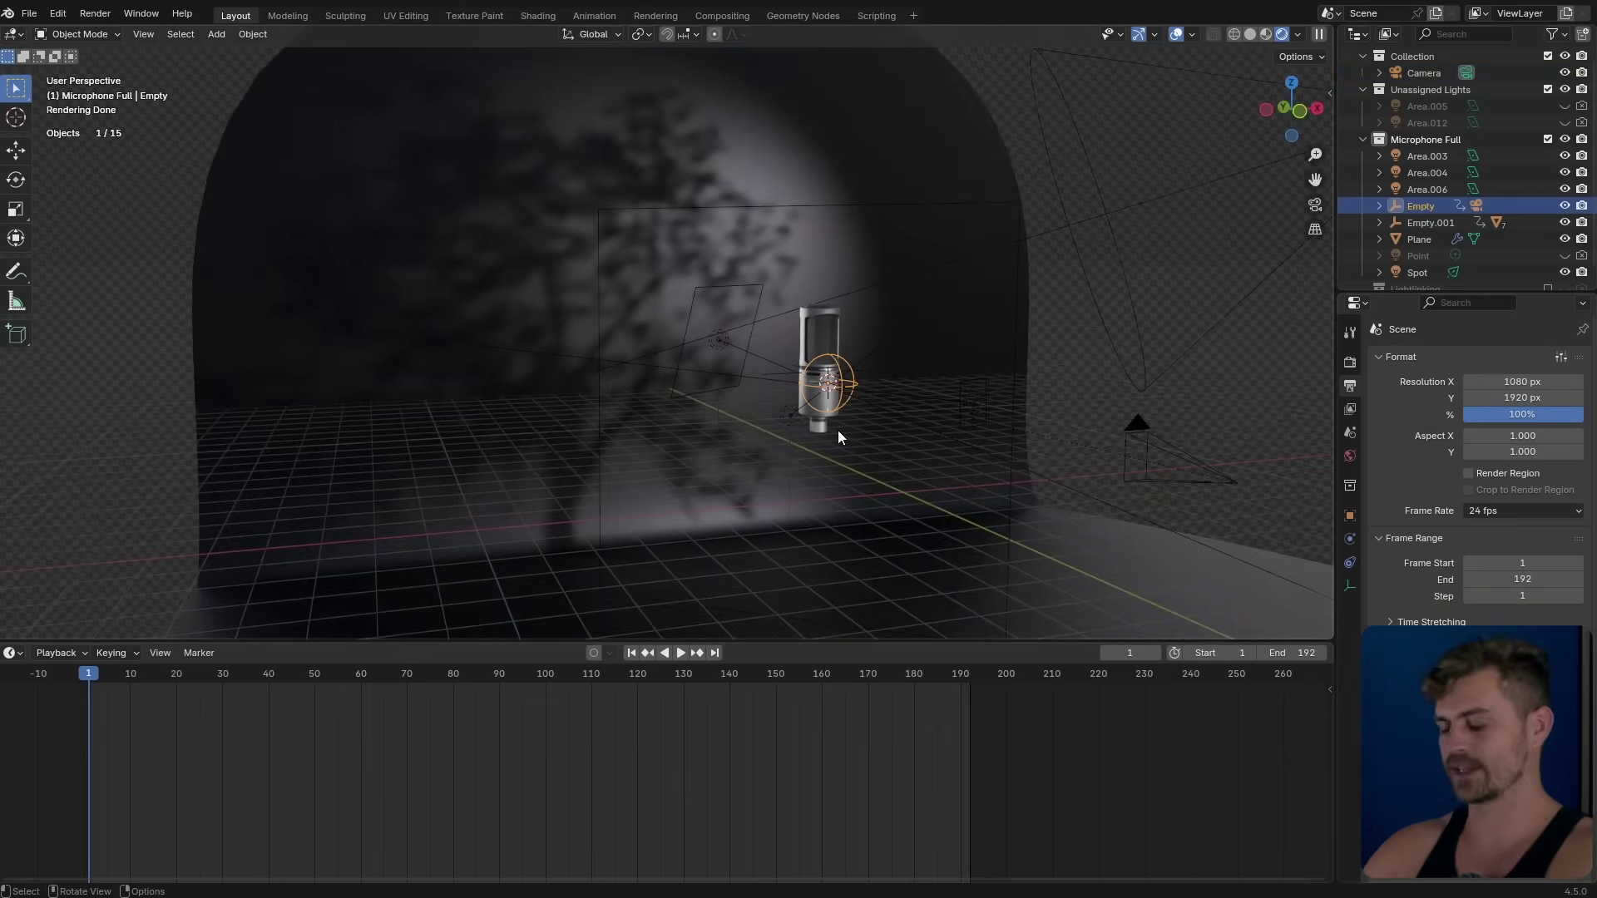
key("KP_0")
key("ctrl+s")
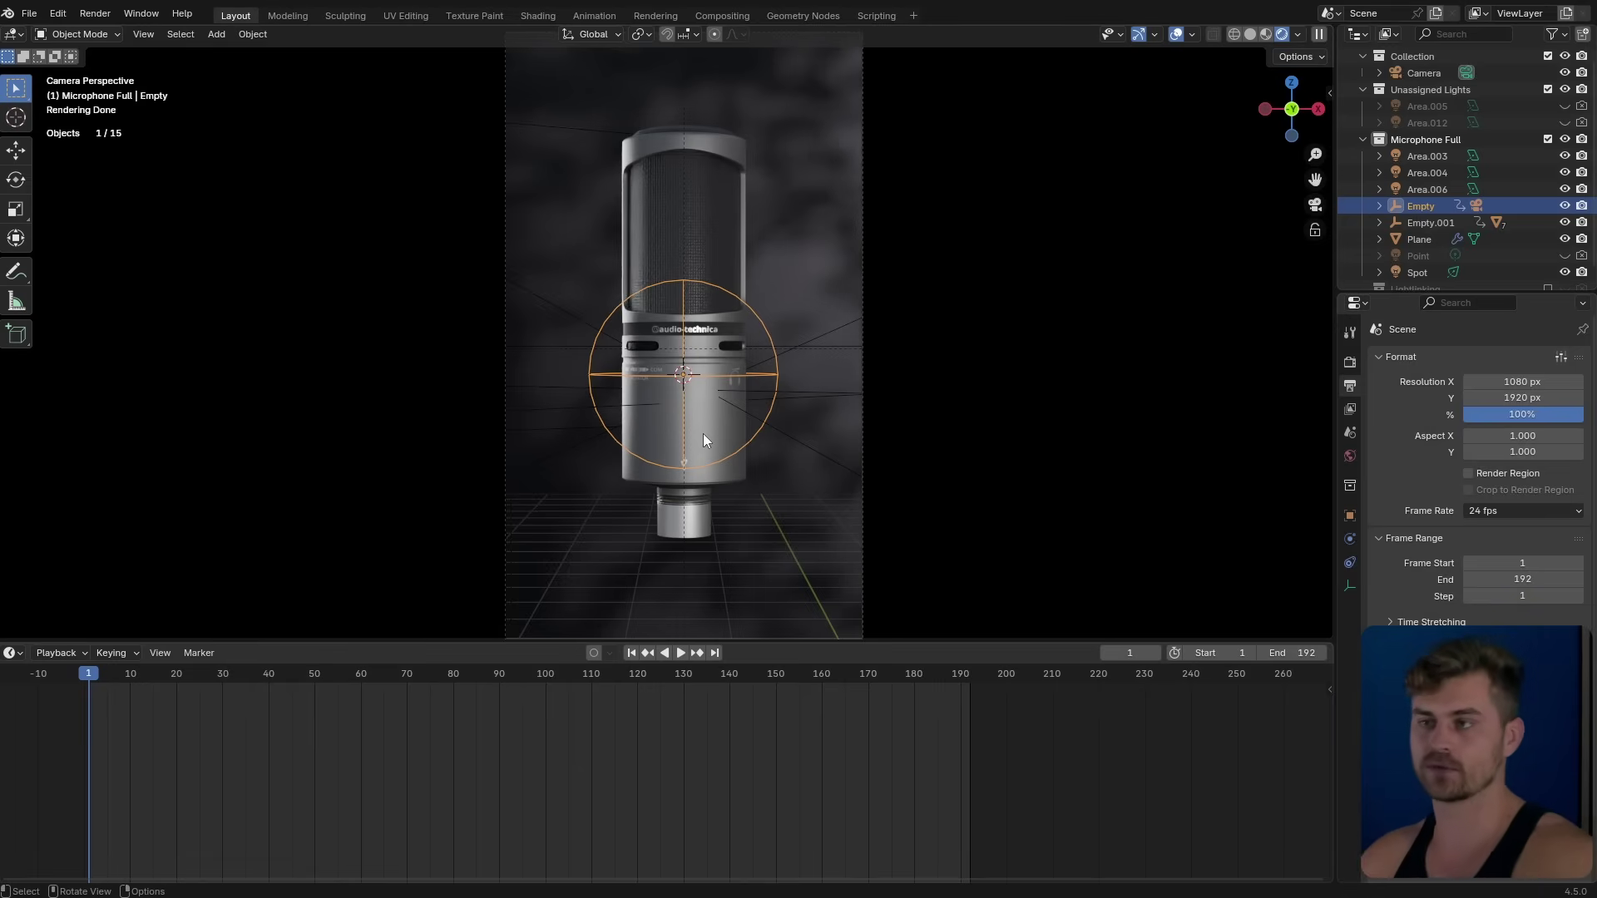
Scale the Empty to 0.960, keyframe it at frame 1, and move toward frame 24.
scroll(814, 374, "down", 2)
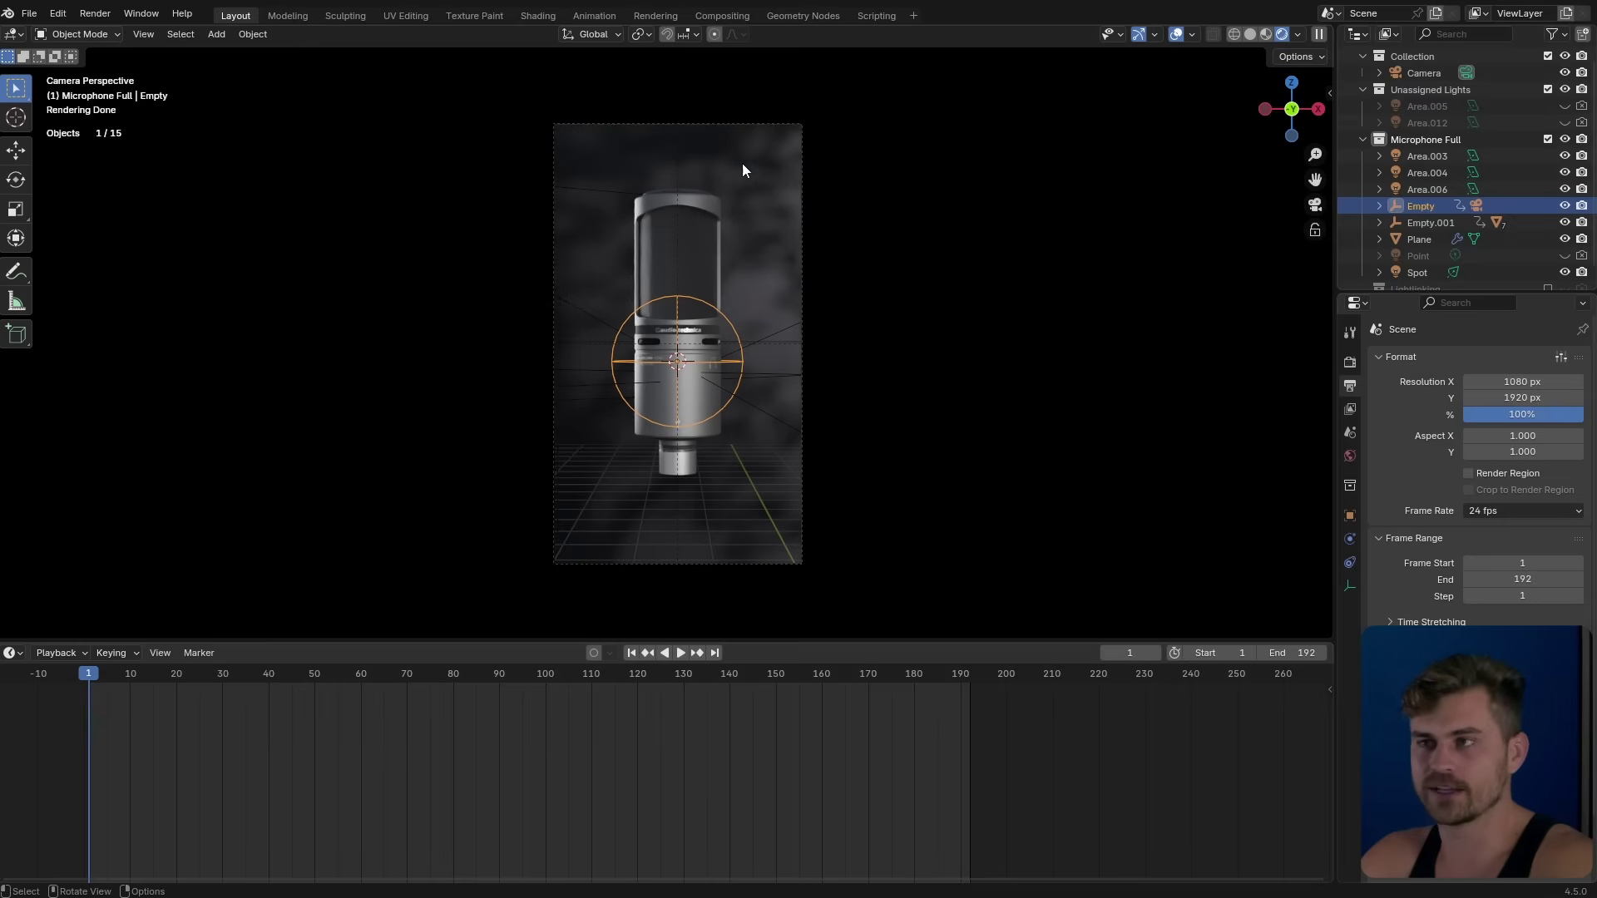
key("s")
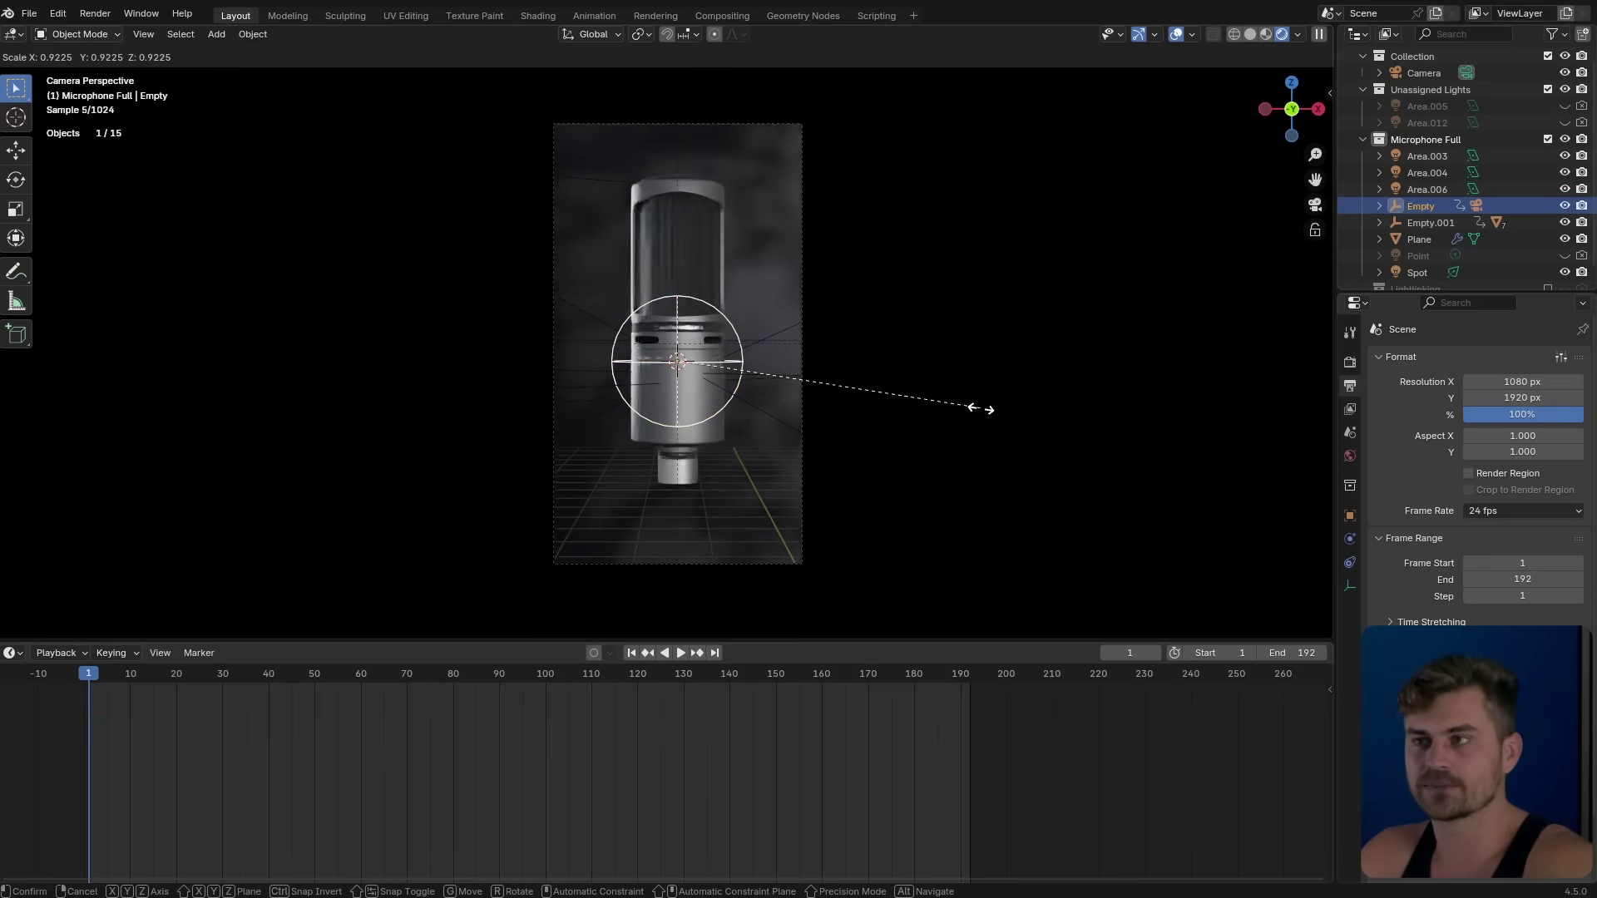
left_click(995, 414)
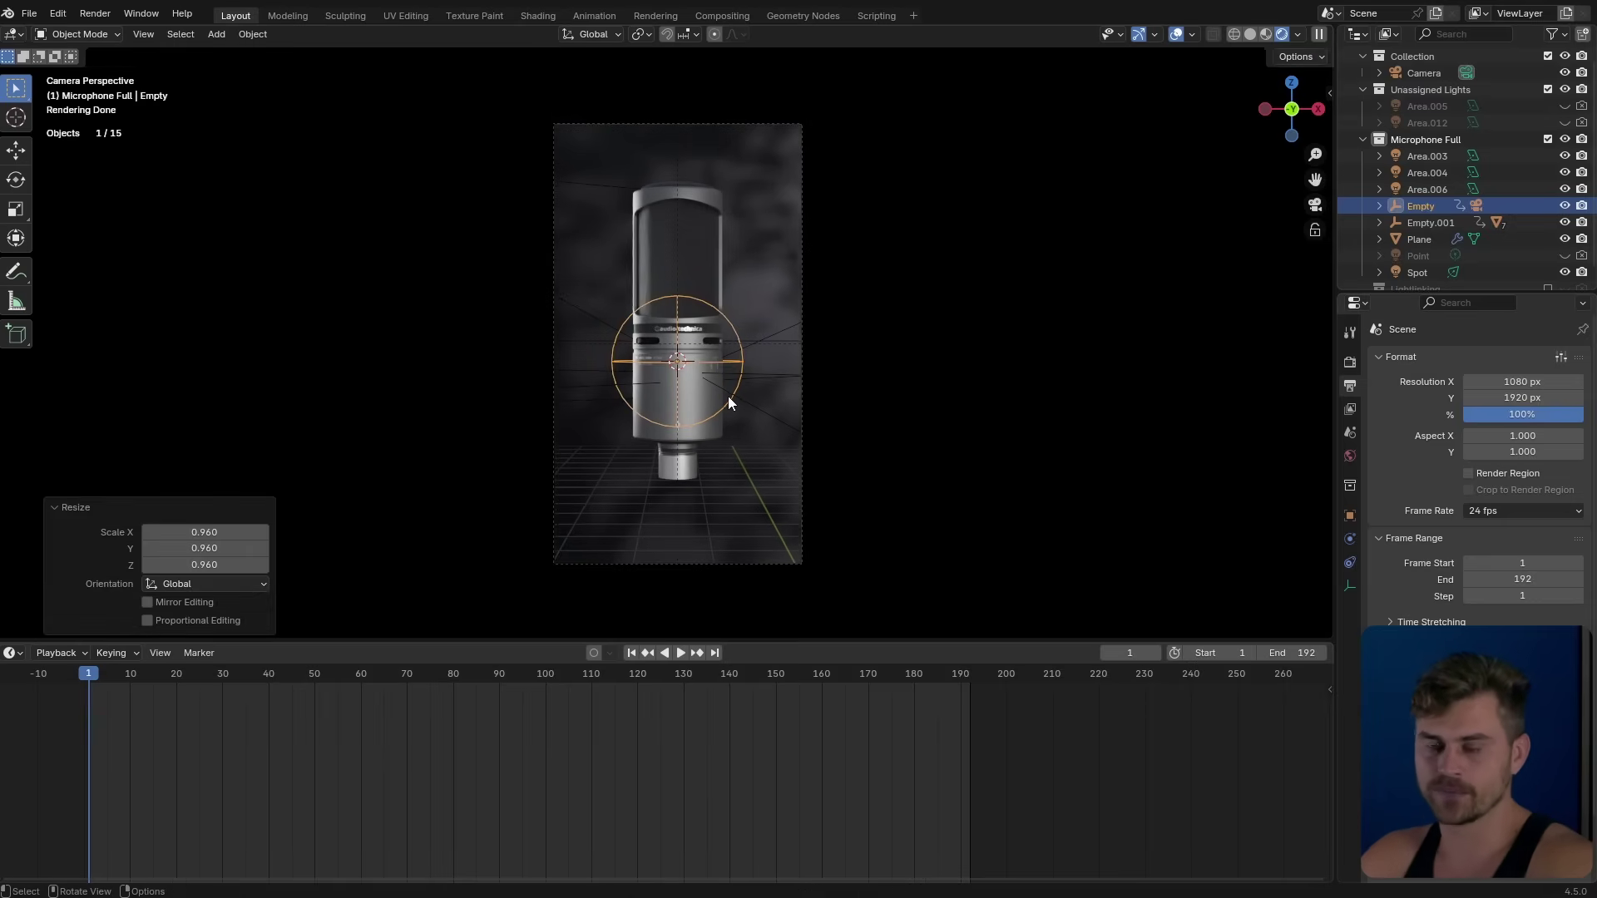
key("i")
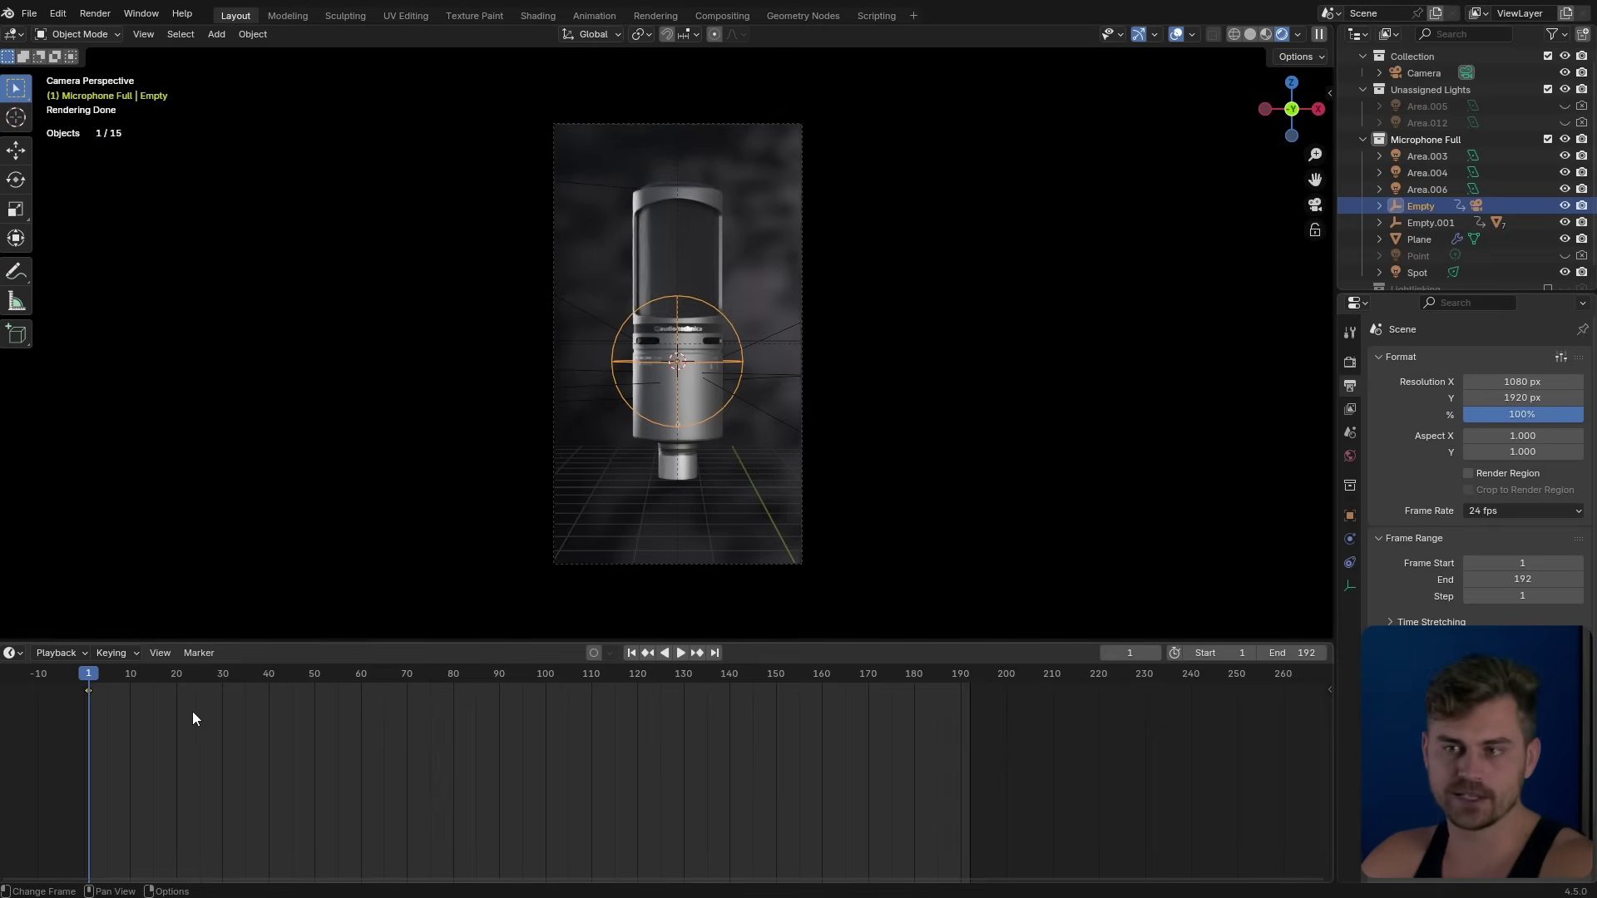
left_click_drag(137, 685, 196, 672)
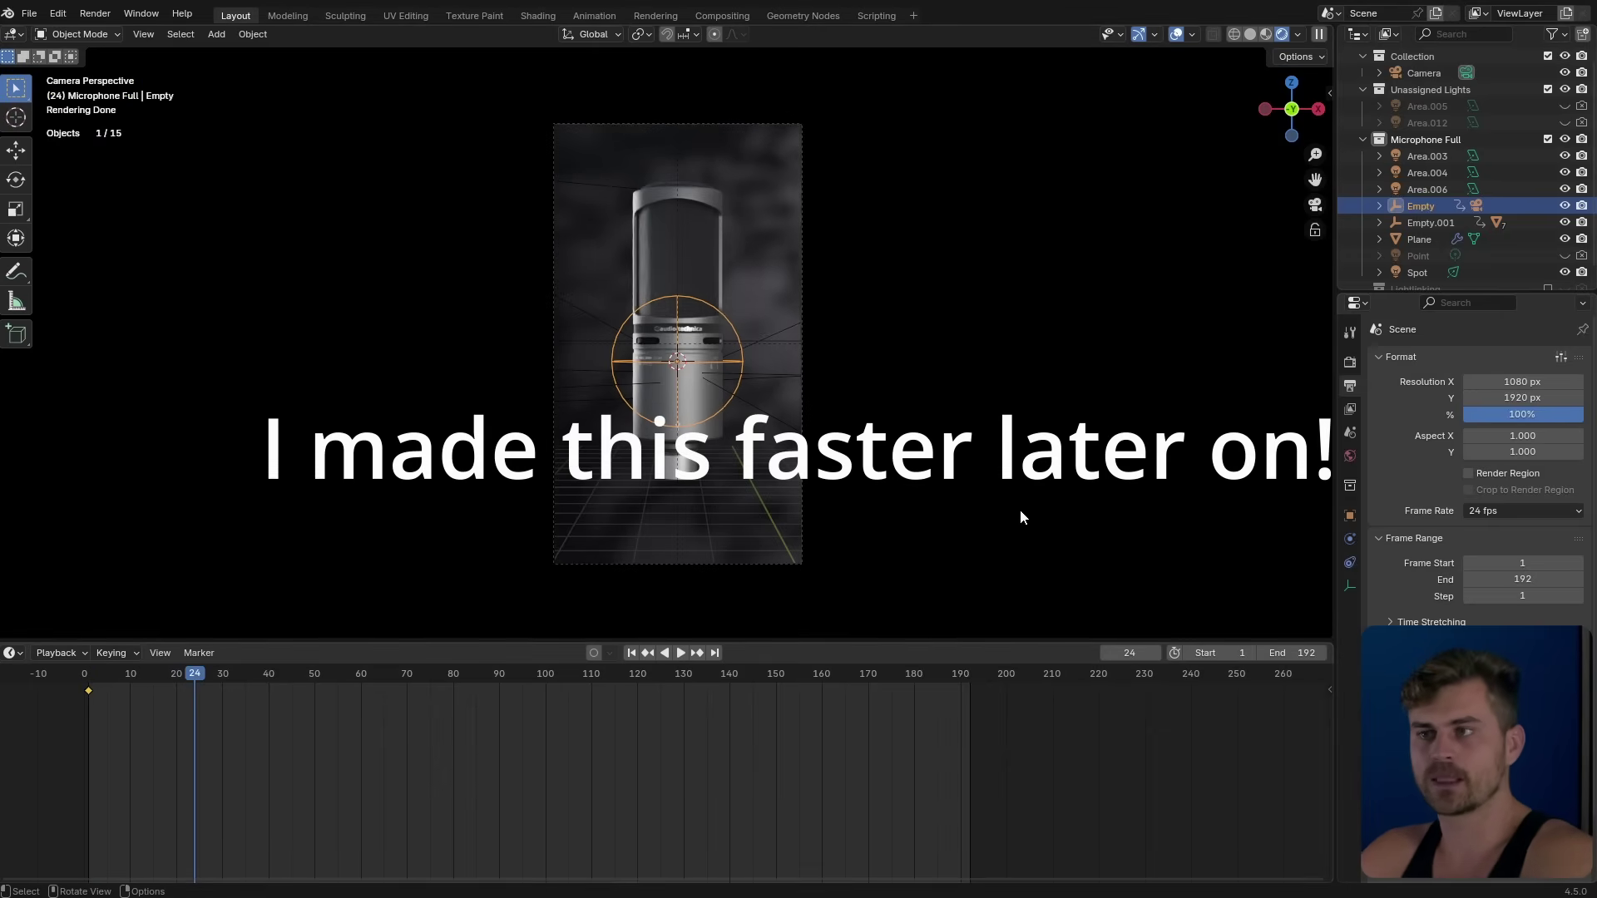
Scale the Empty to 0.288 and rotate it 35° around Z.
key("s")
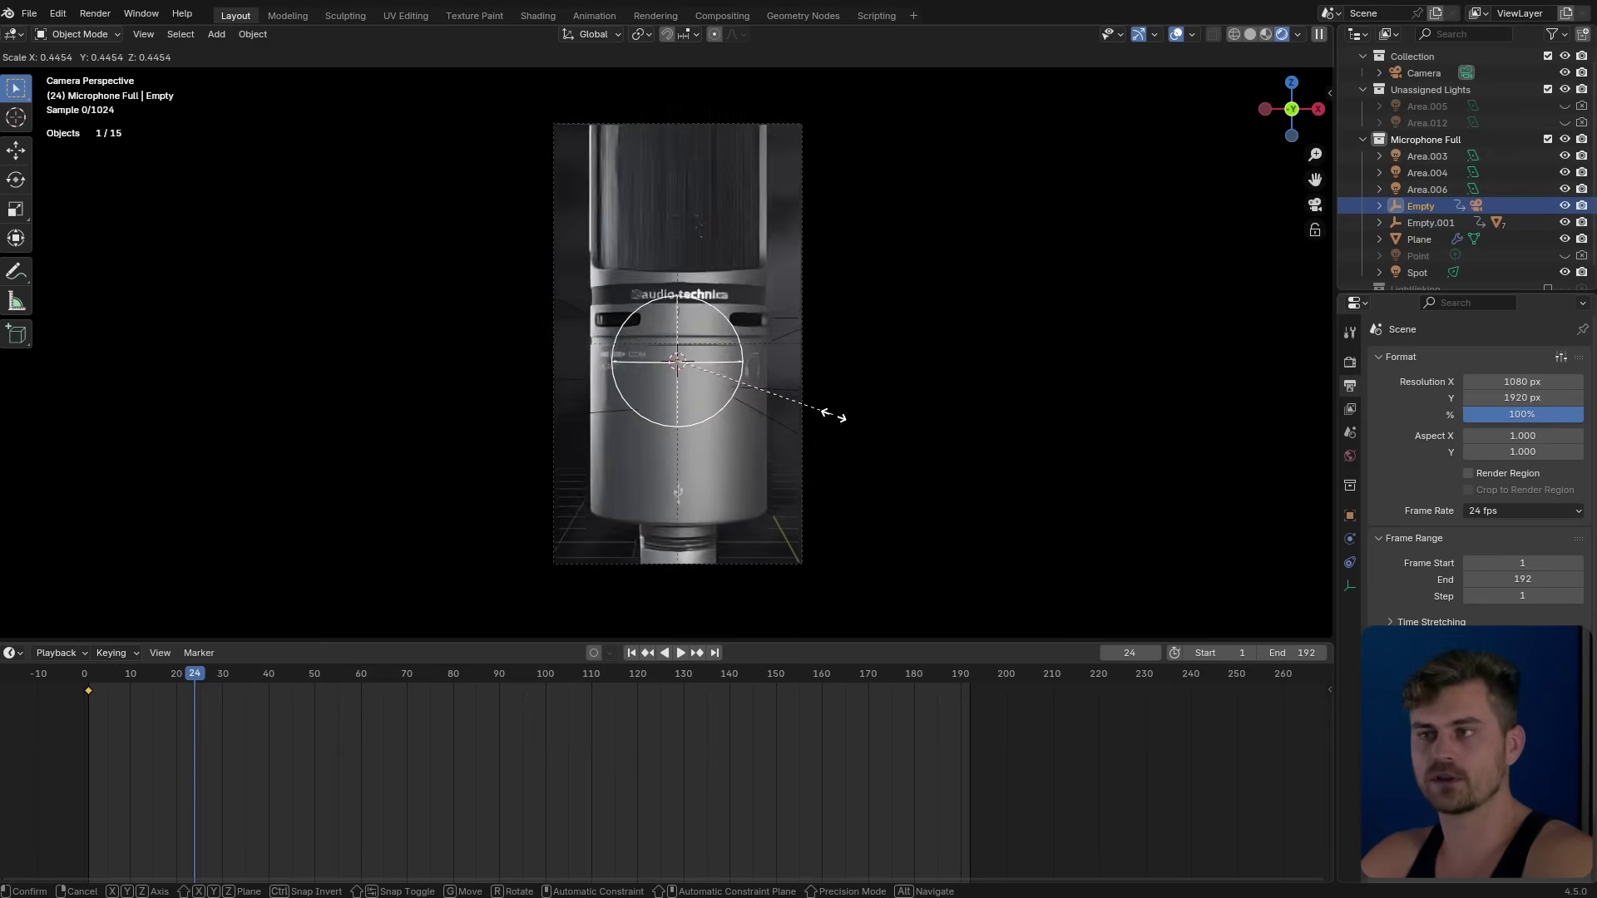
left_click(777, 402)
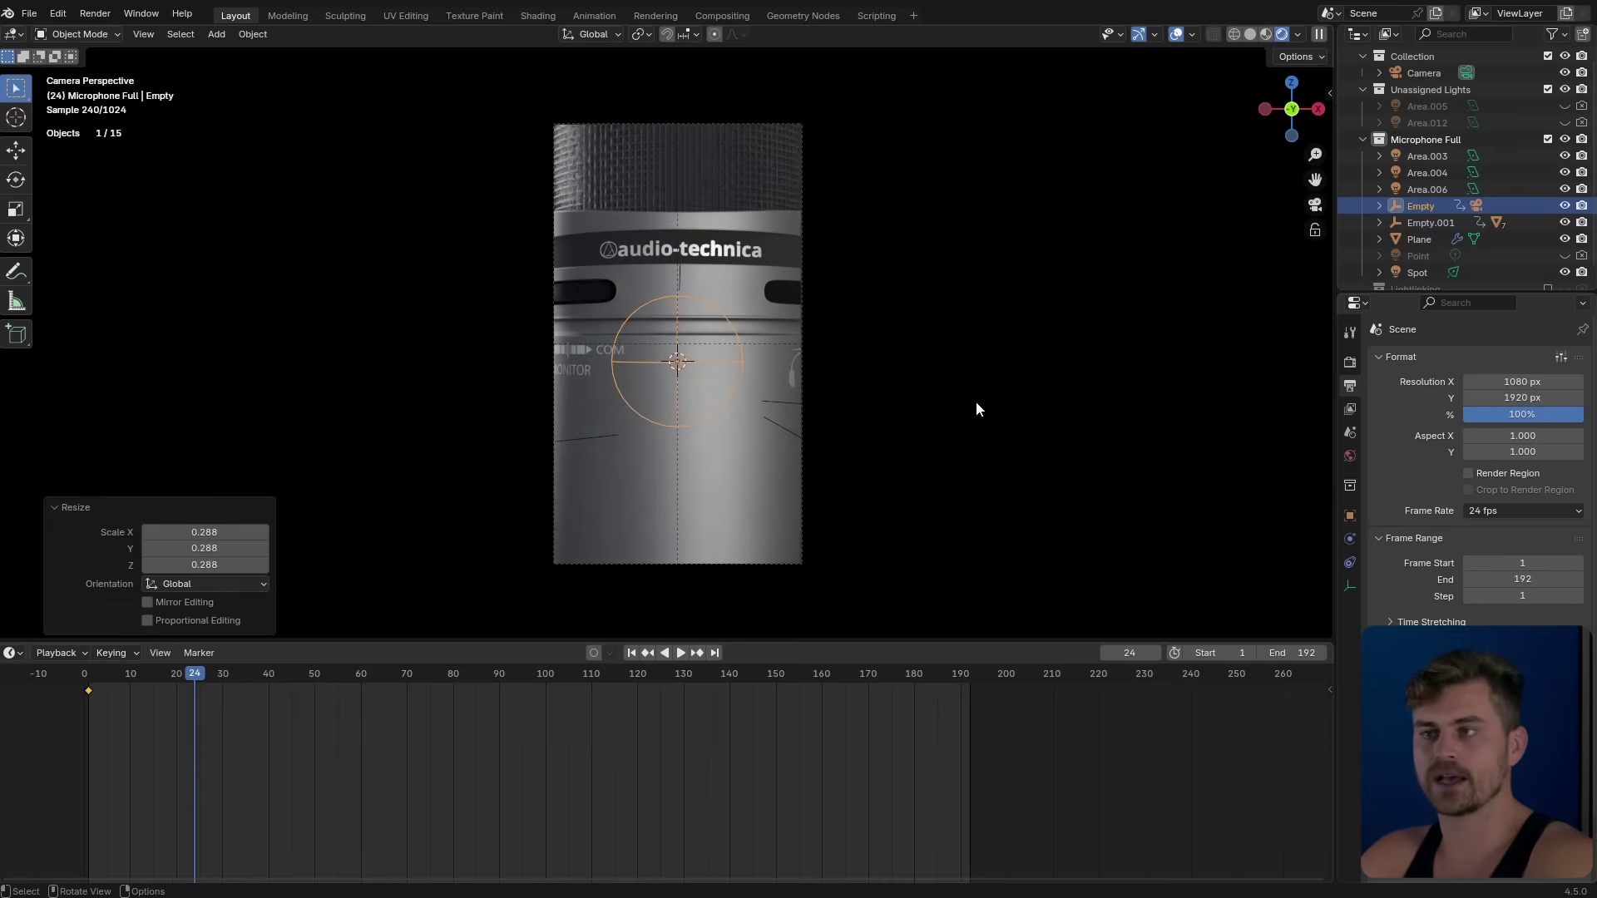
key("r")
key("z")
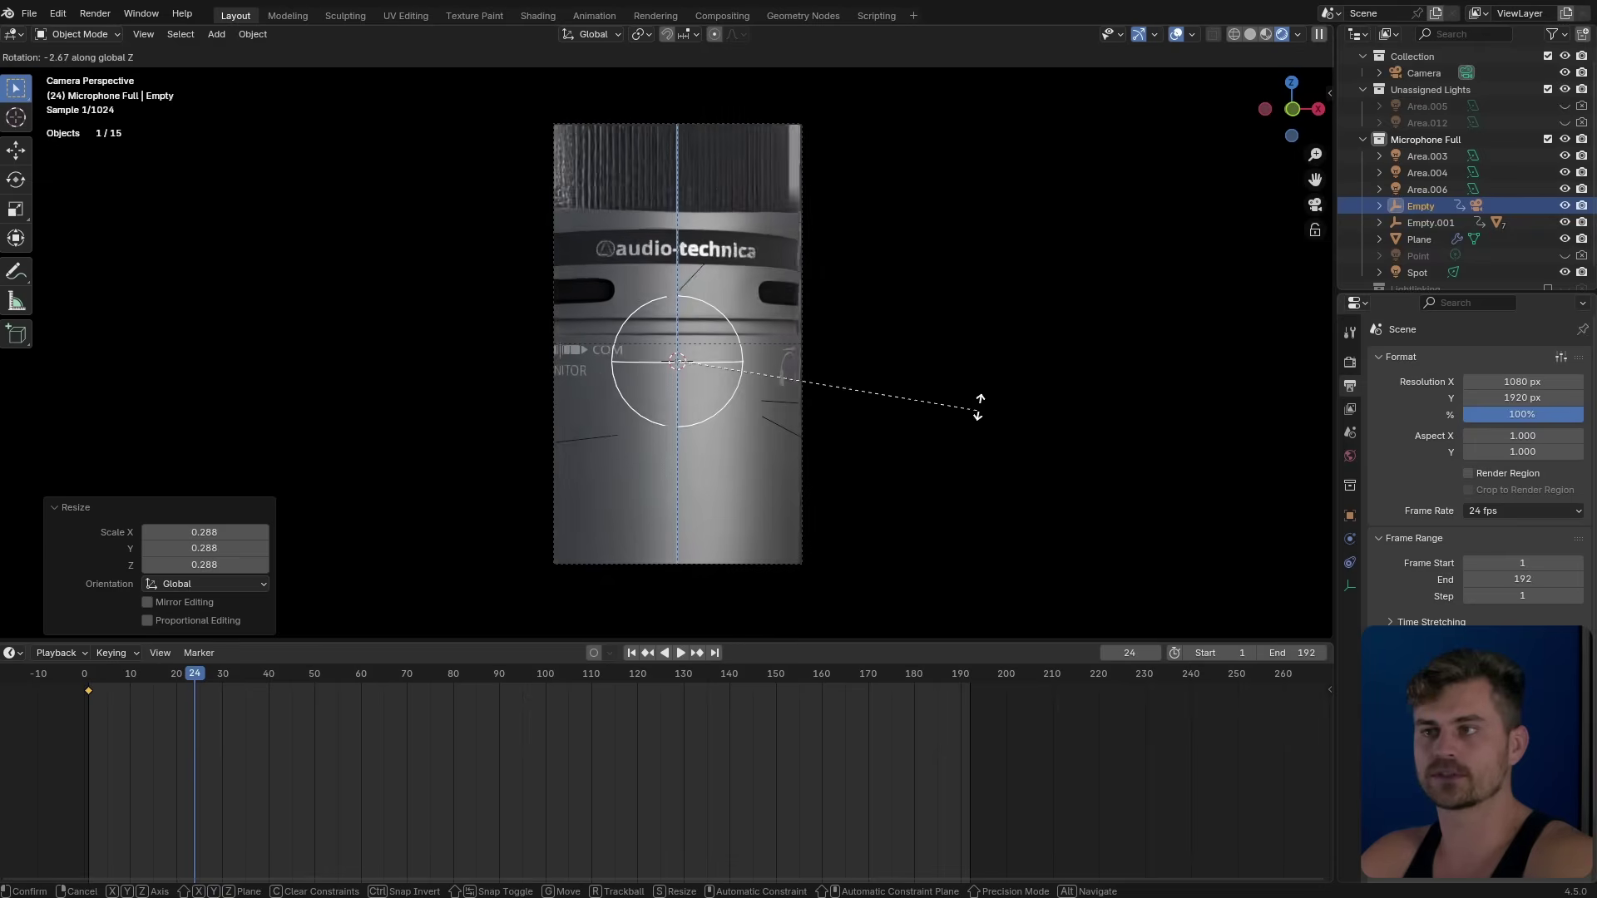
left_click(916, 226)
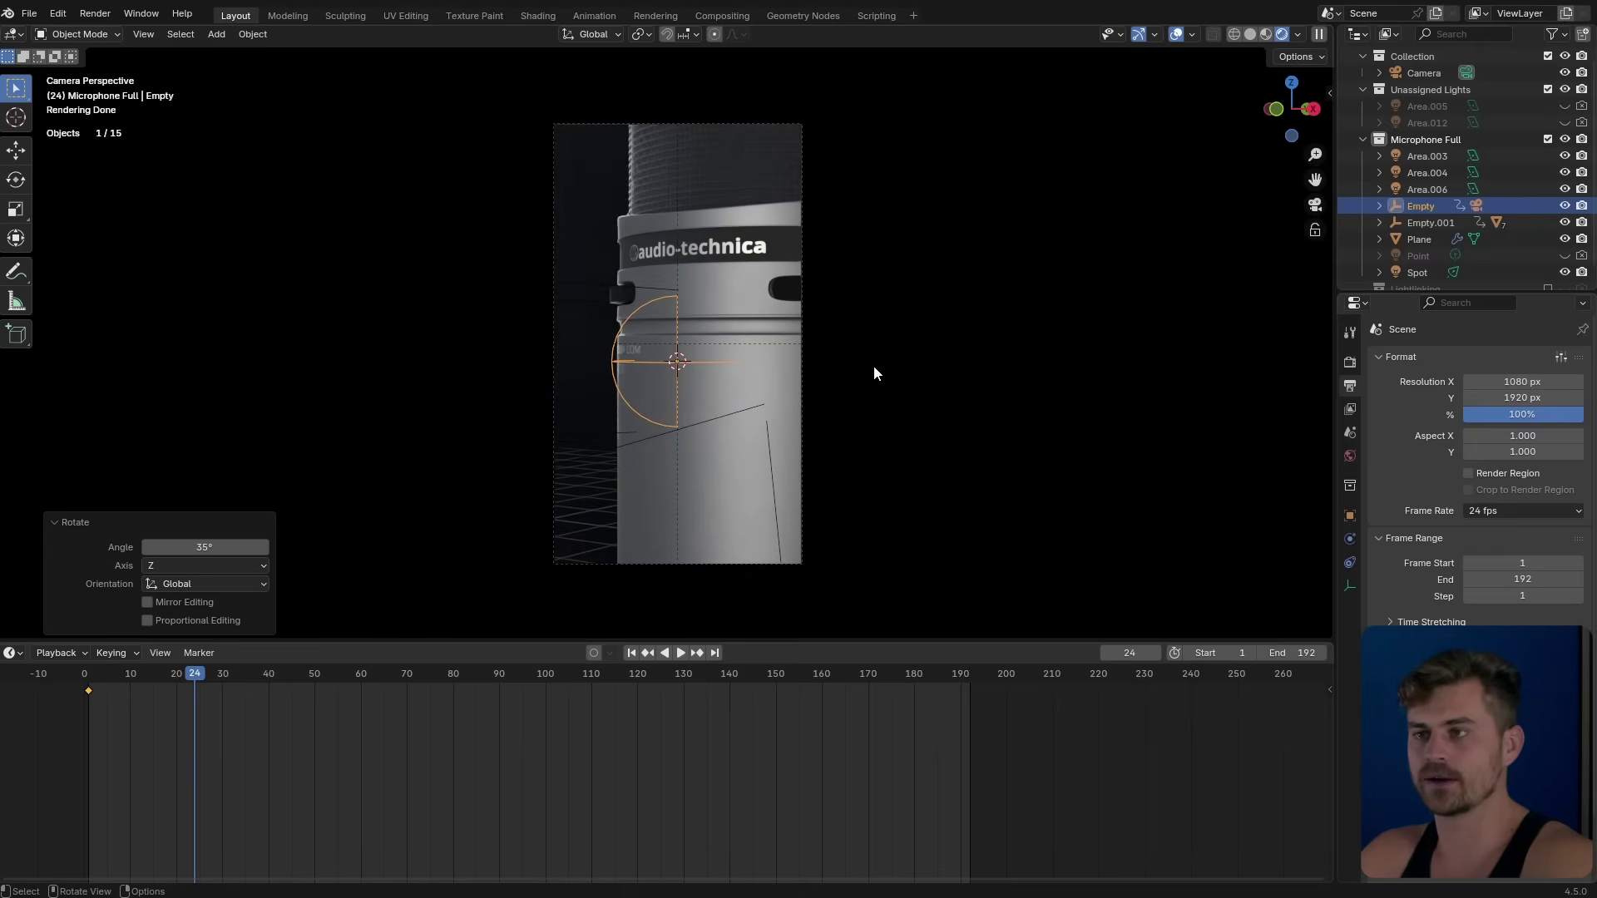
Shift the Empty sideways along X, keyframe the pose at frame 24, and return to frame 1.
key("g")
key("x")
left_click(916, 371)
key("g")
key("x")
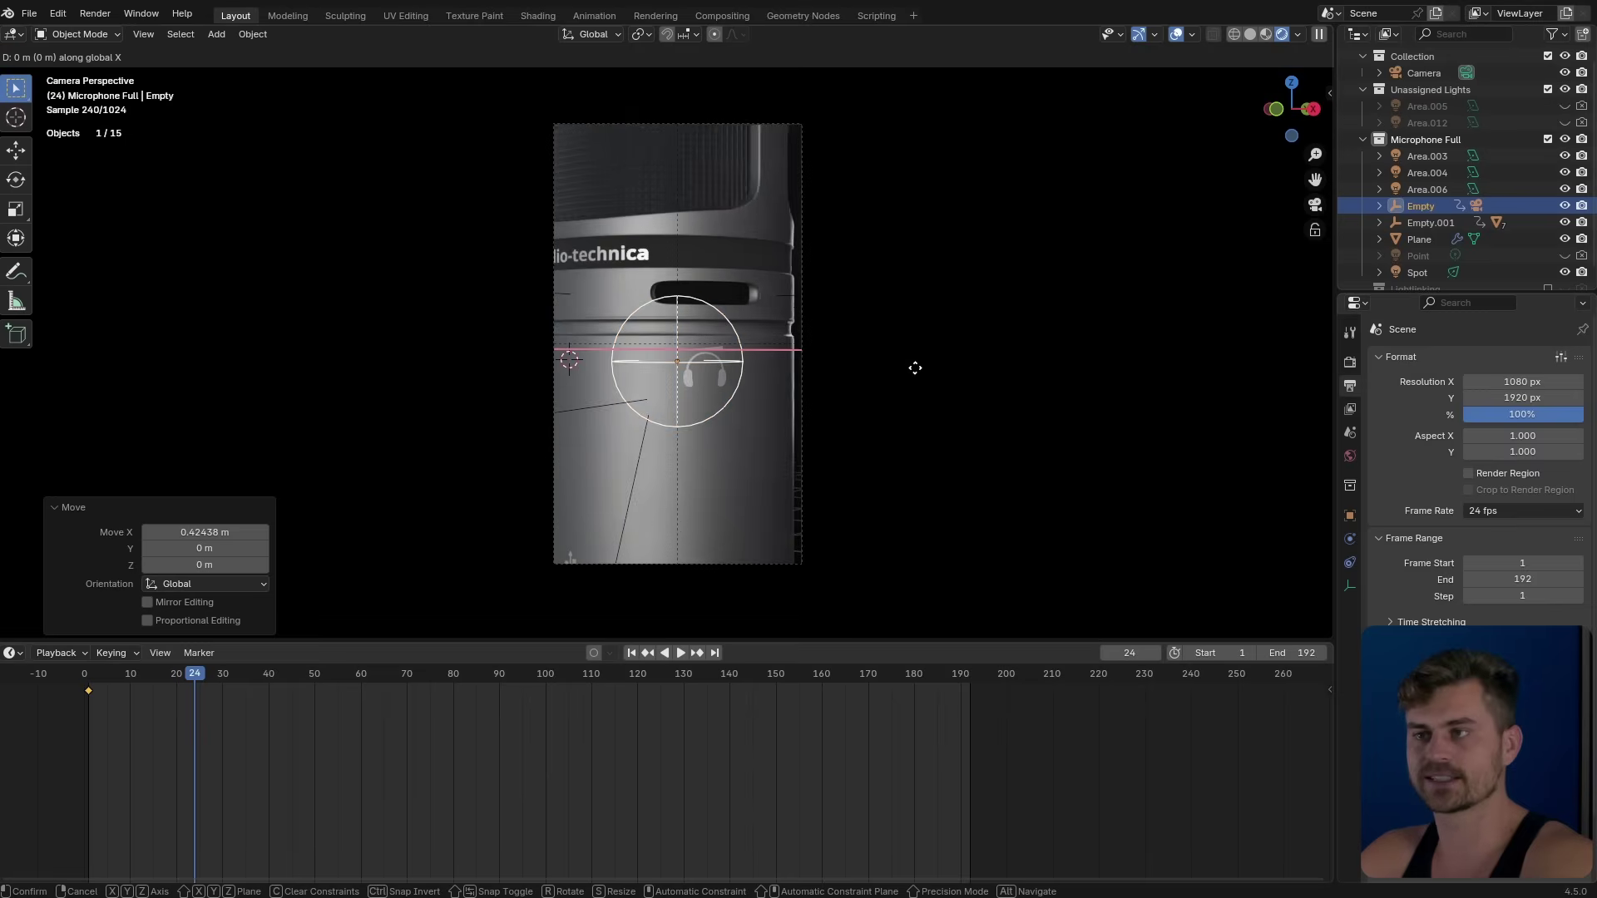
left_click(926, 370)
key("g")
key("x")
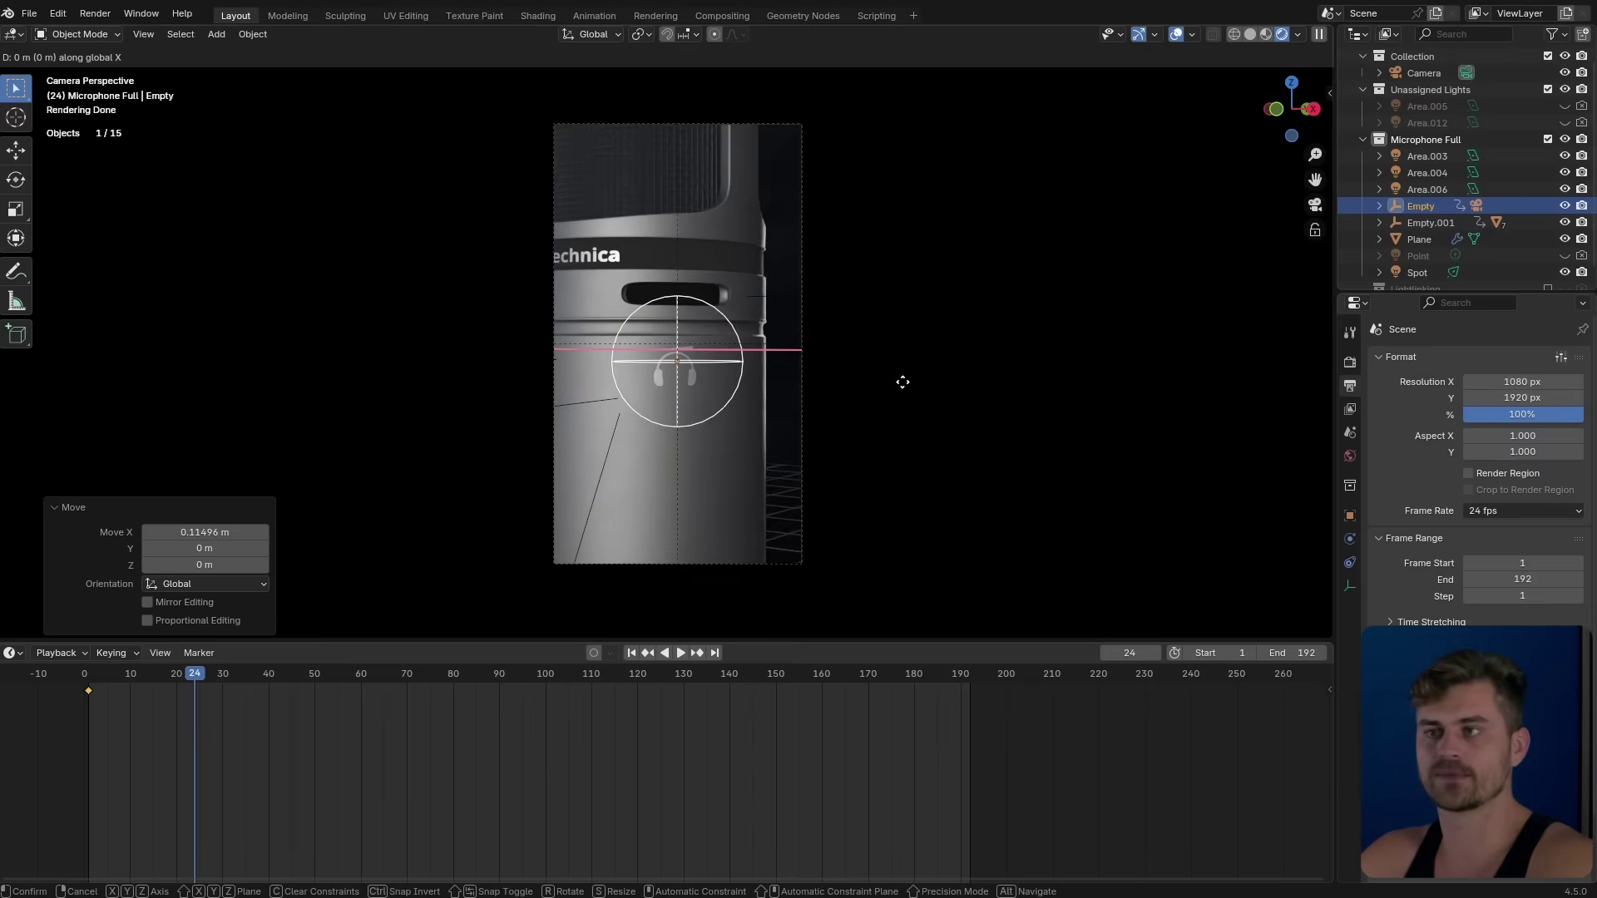
left_click(896, 379)
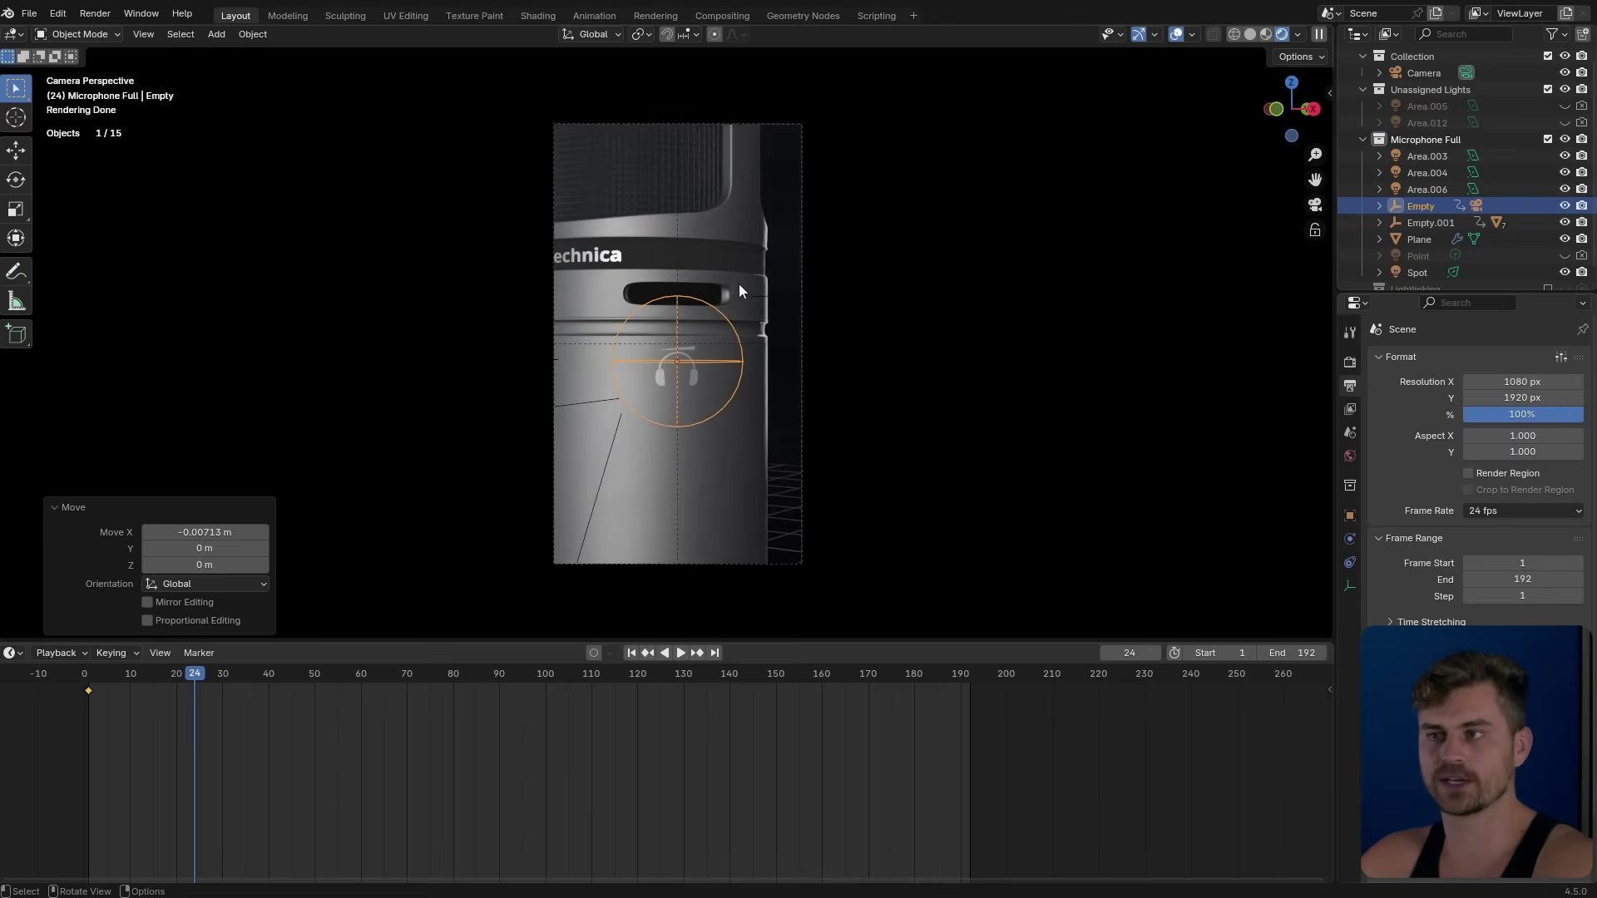
key("i")
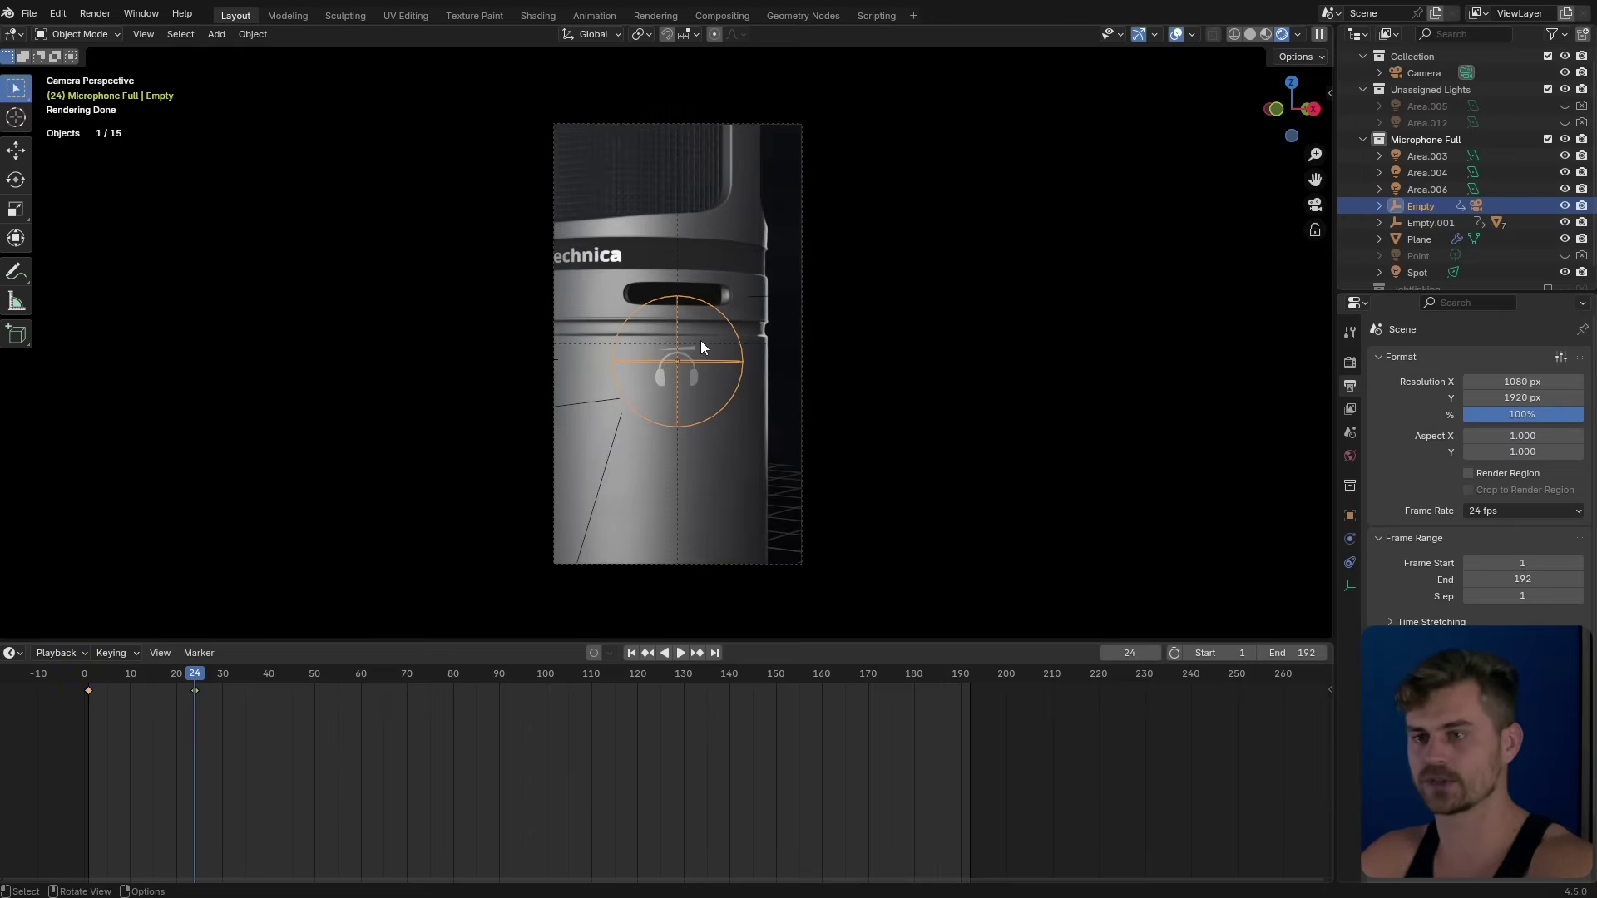
key("shift+Left")
Copy the frame-1 keyframe to frame 48 and preview the animation.
key("b")
left_click_drag(105, 702, 68, 693)
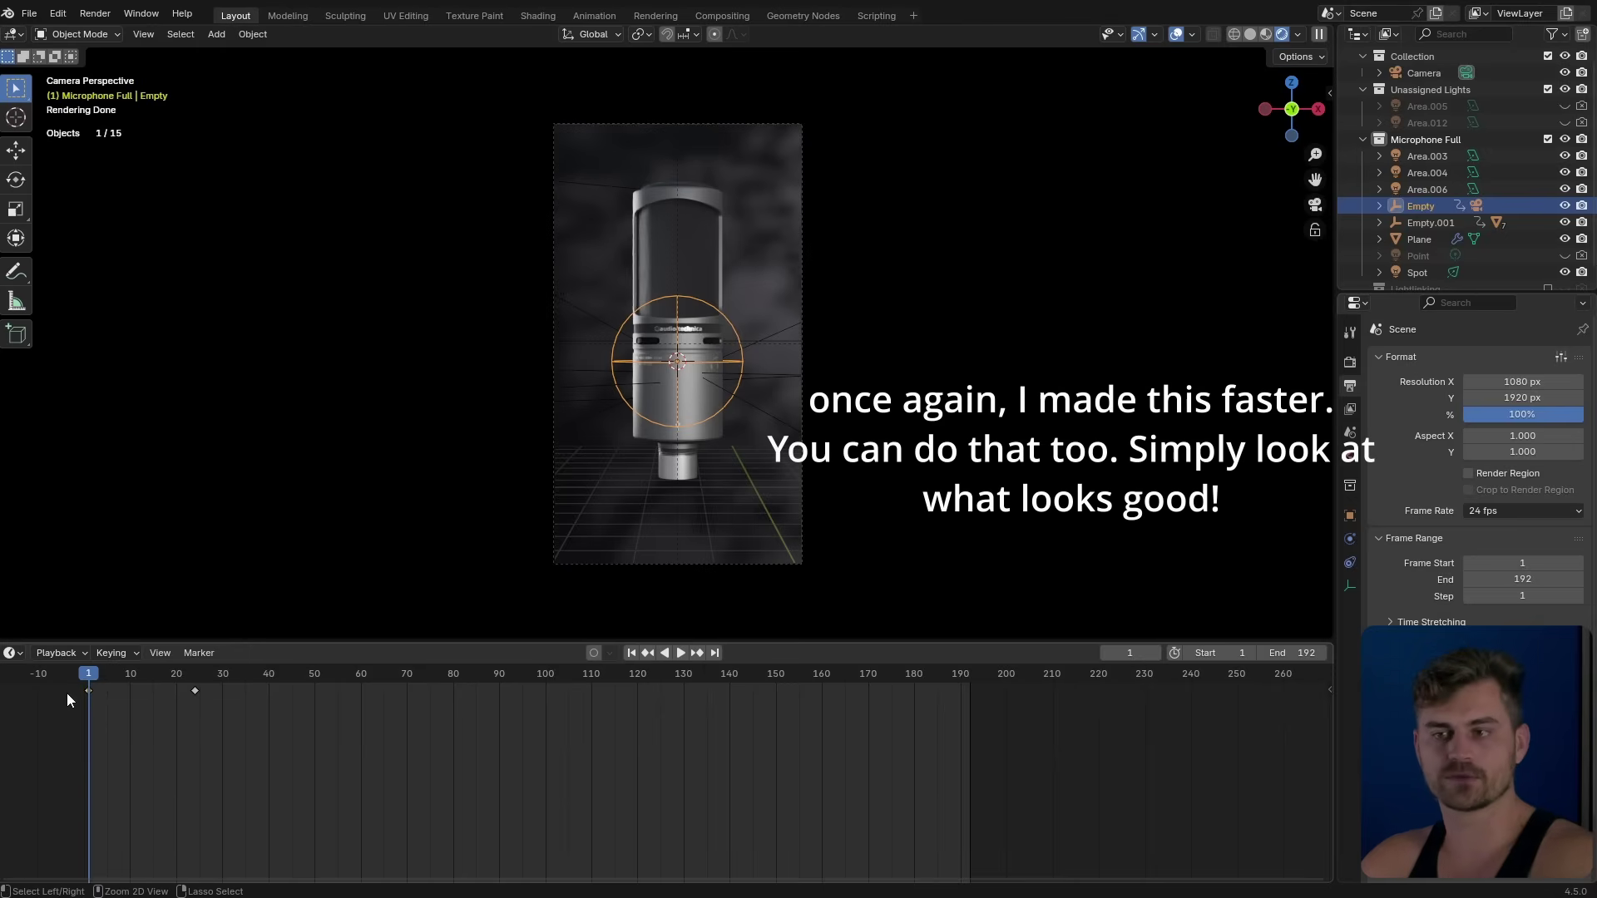
left_click_drag(182, 679, 201, 677)
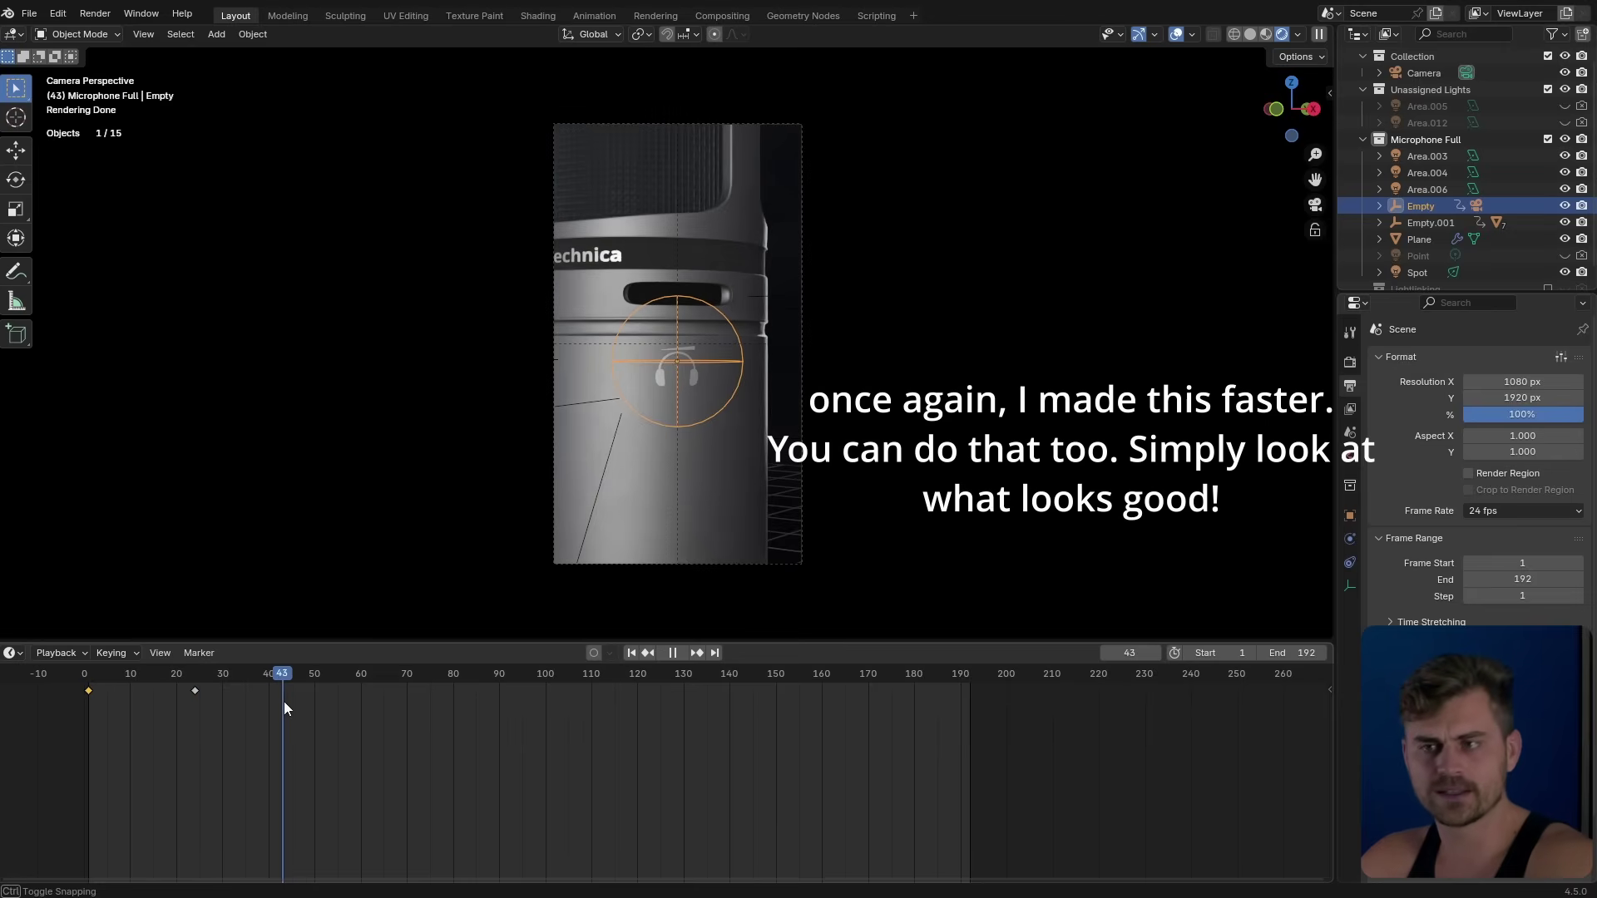
key("space")
key("ctrl+v")
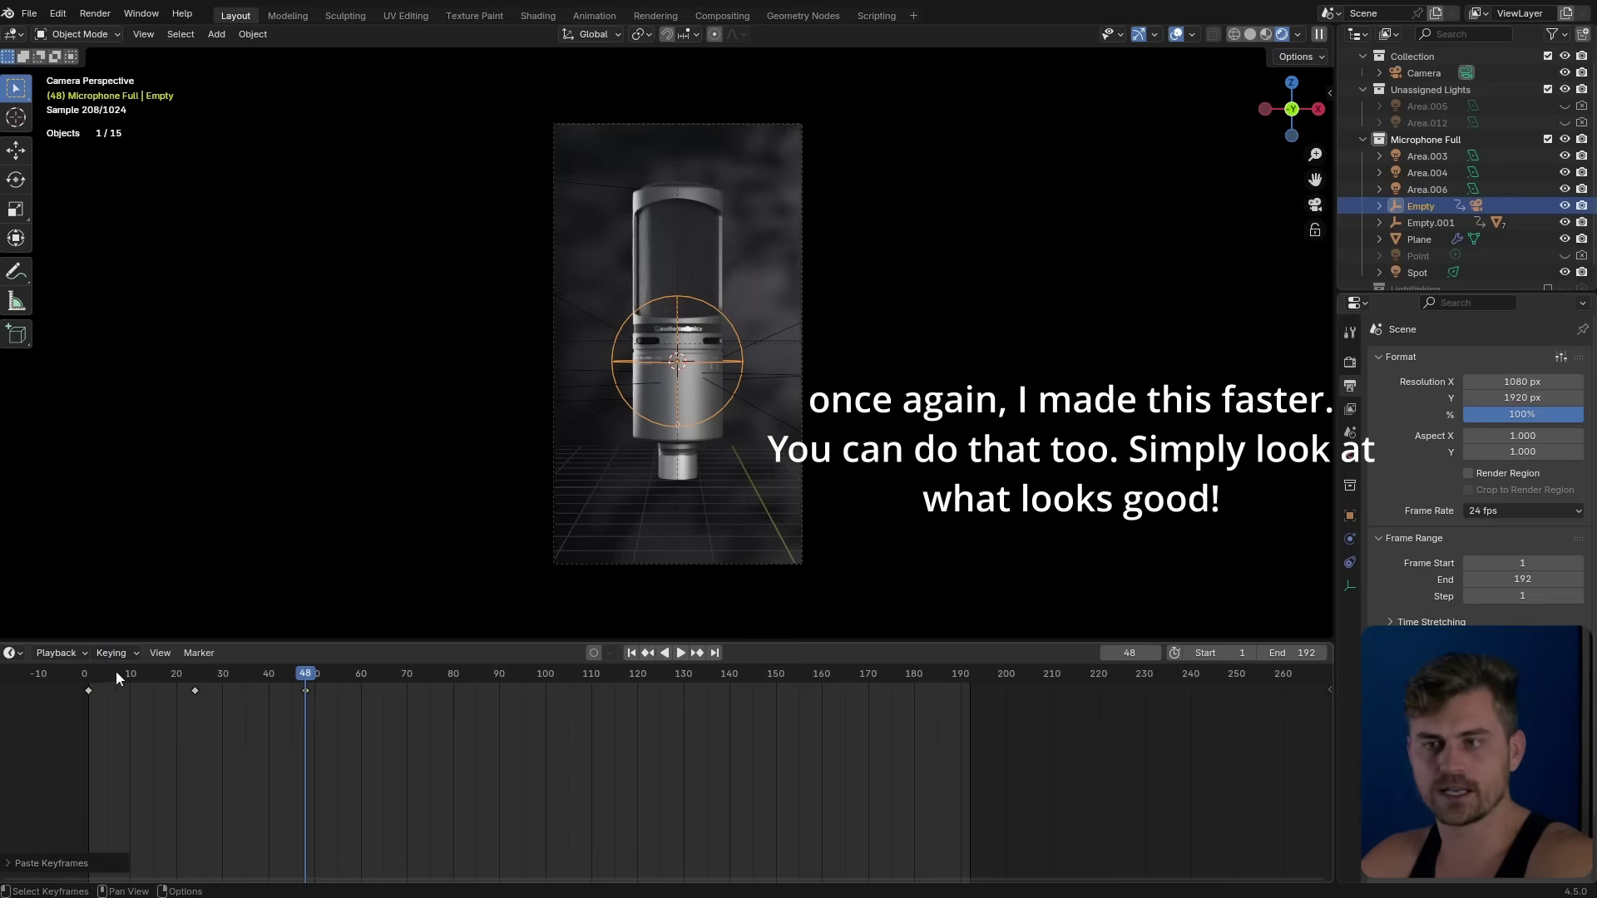
left_click(86, 673)
key("space")
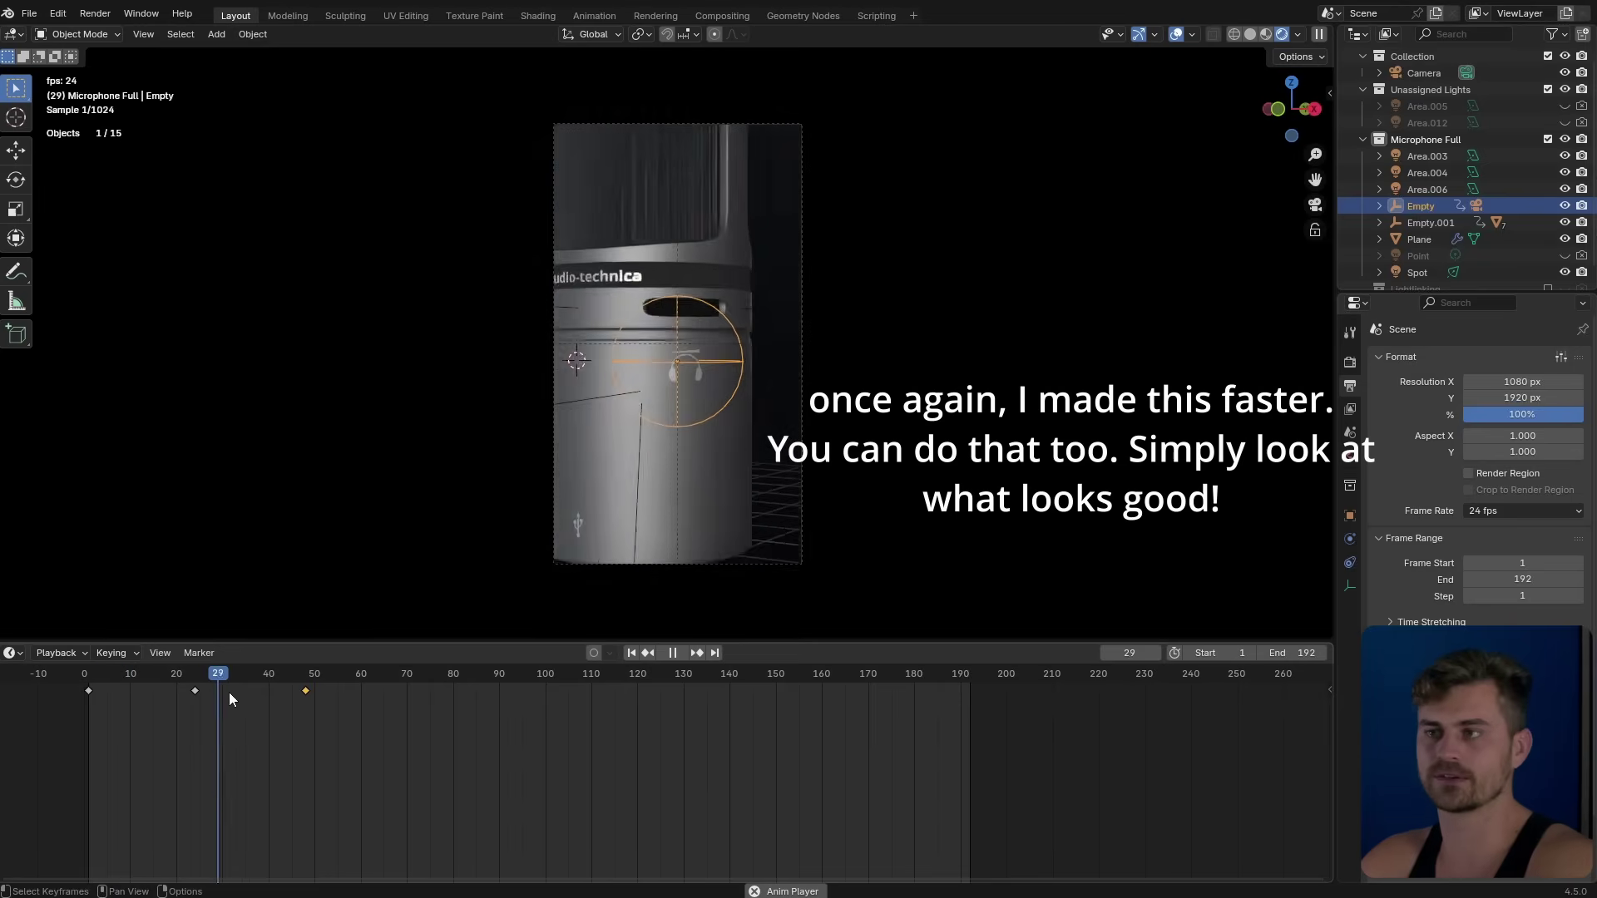
key("space")
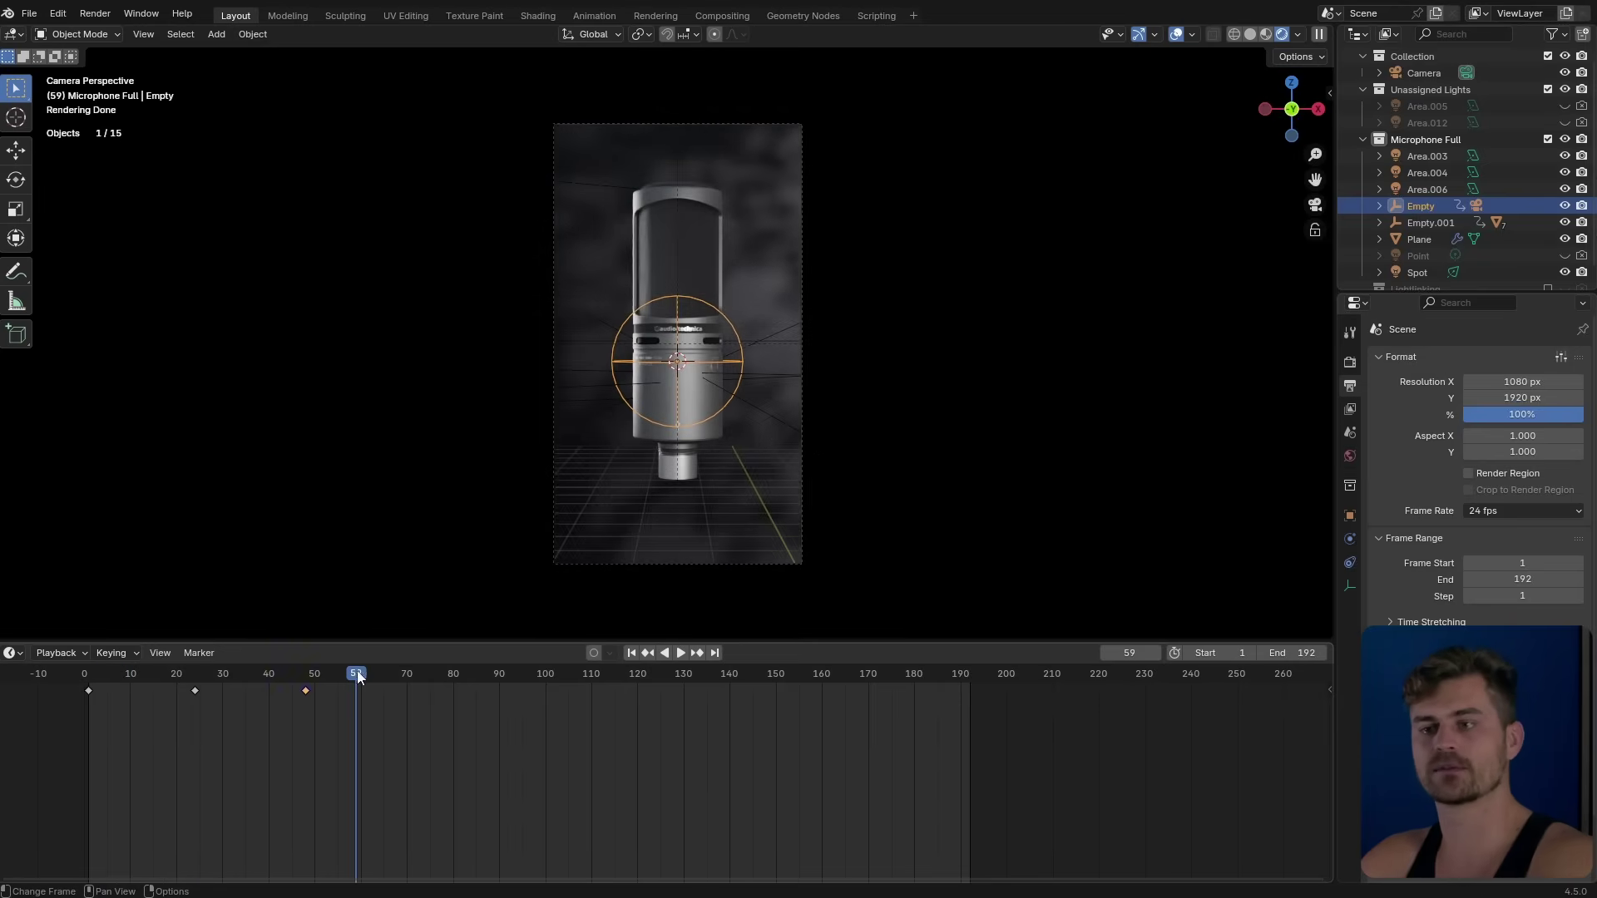
left_click_drag(357, 672, 305, 674)
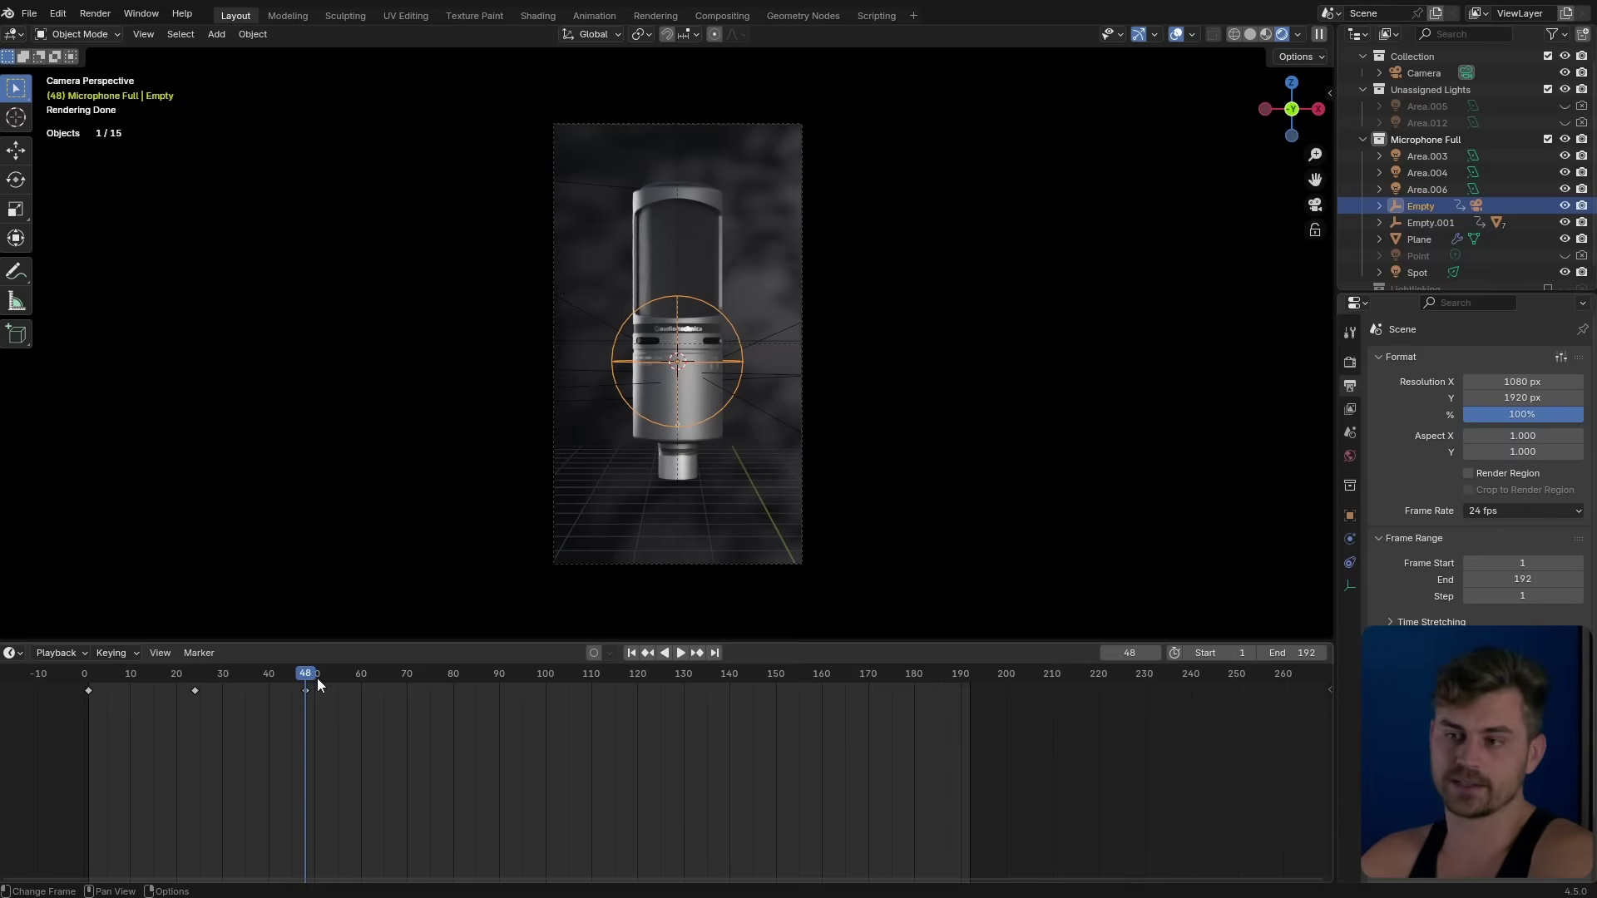
At frame 72, rotate the Empty -34.3° around Z, keyframe it, and save.
left_click_drag(313, 676, 415, 688)
key("r")
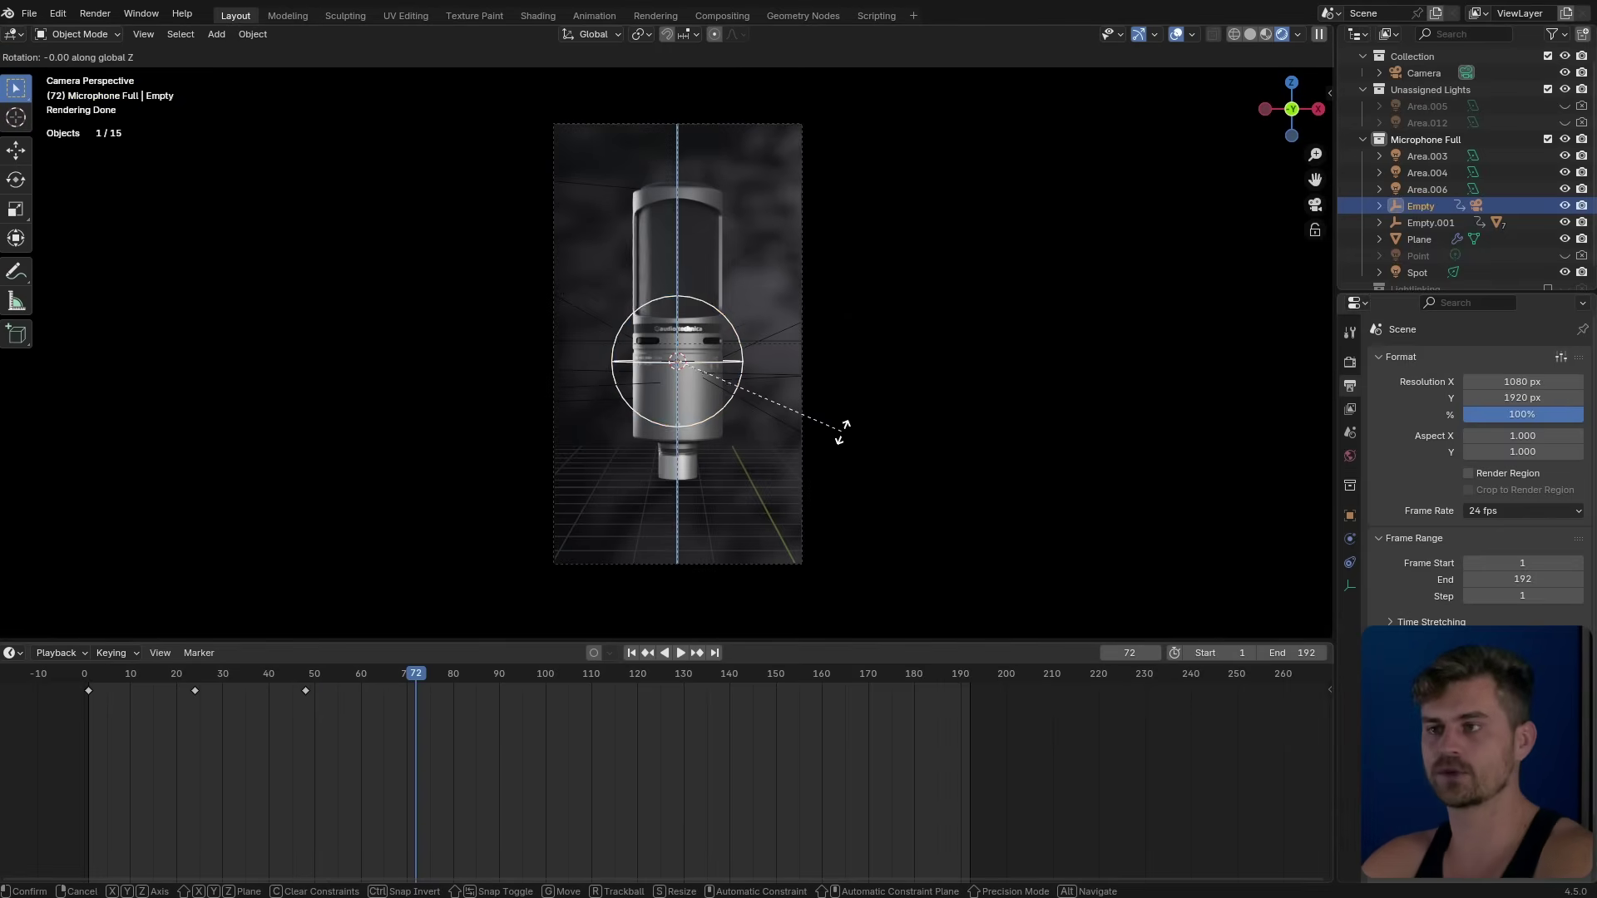
key("z")
left_click(780, 535)
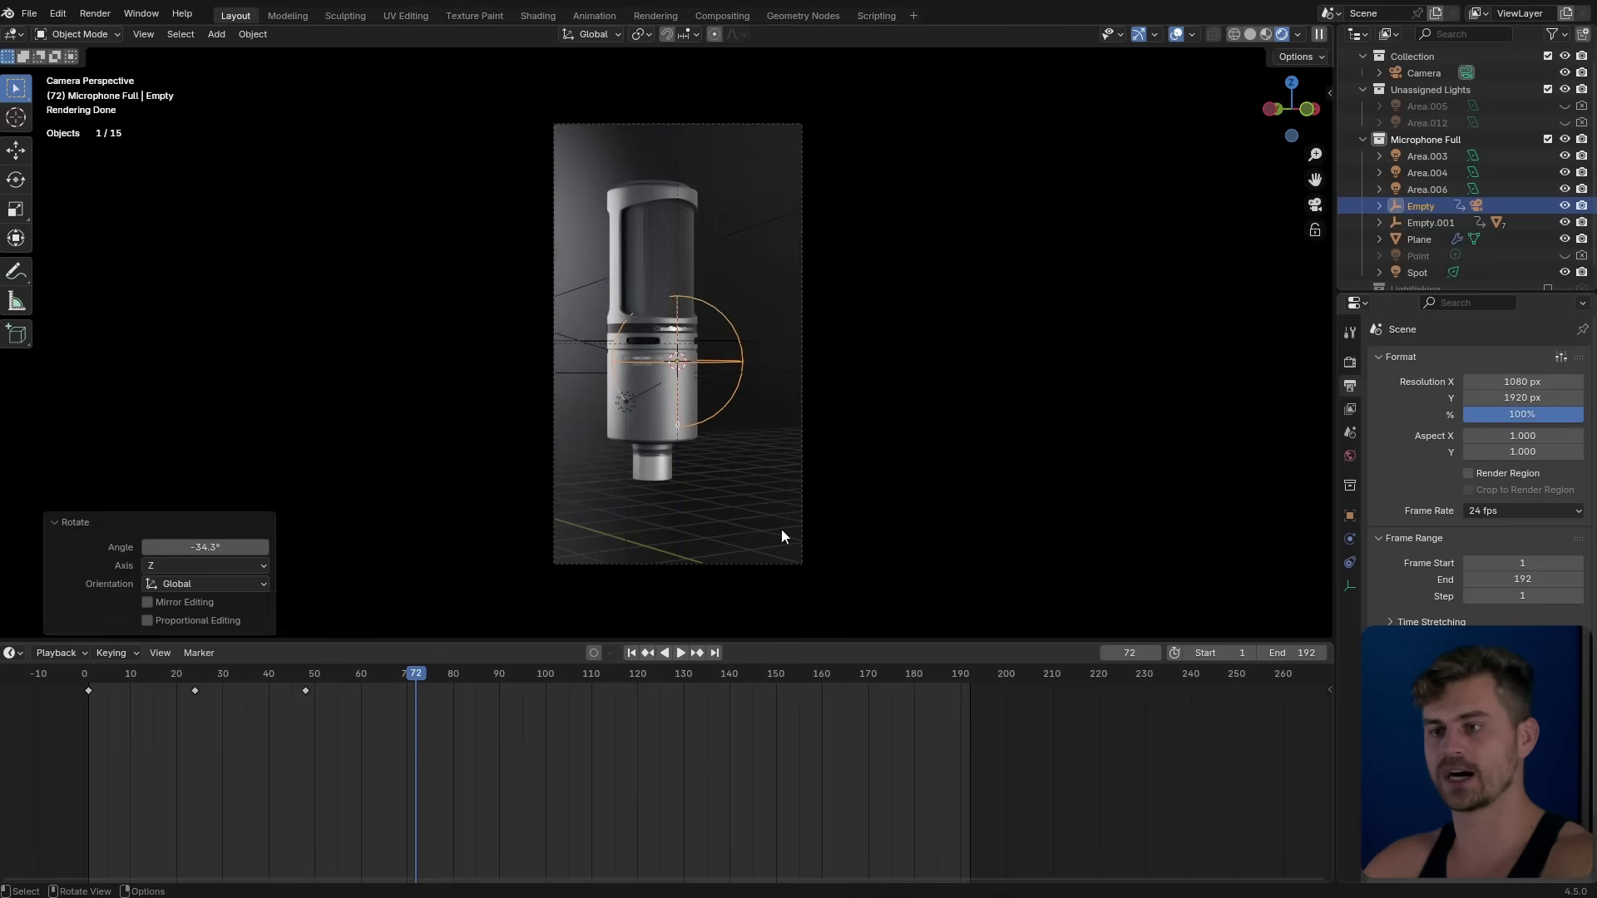
key("i")
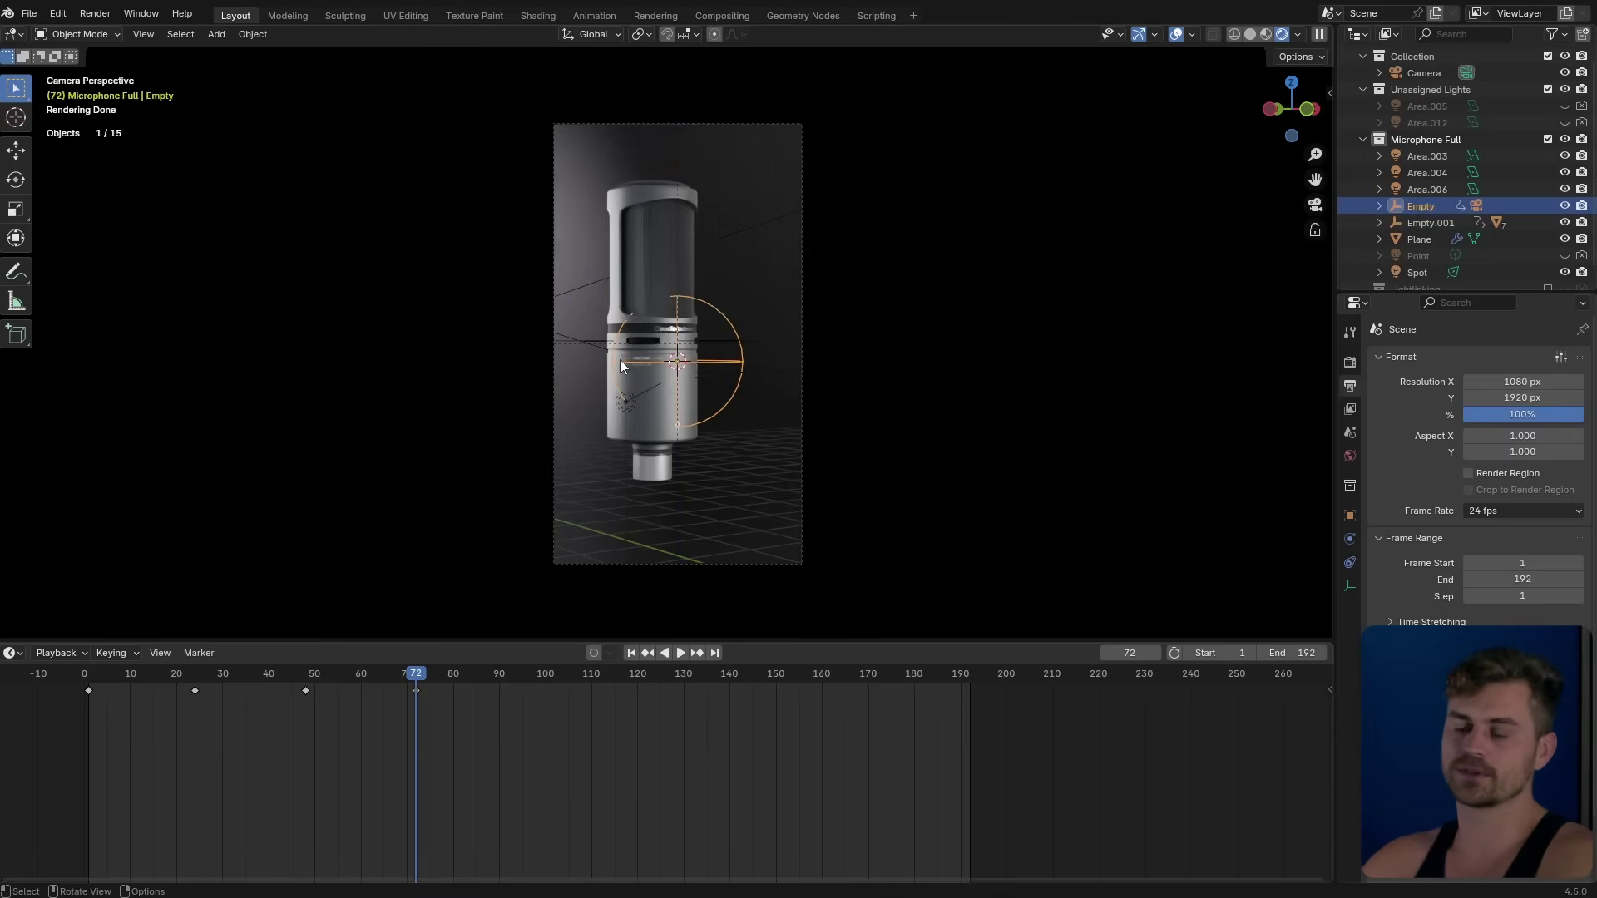
key("ctrl+s")
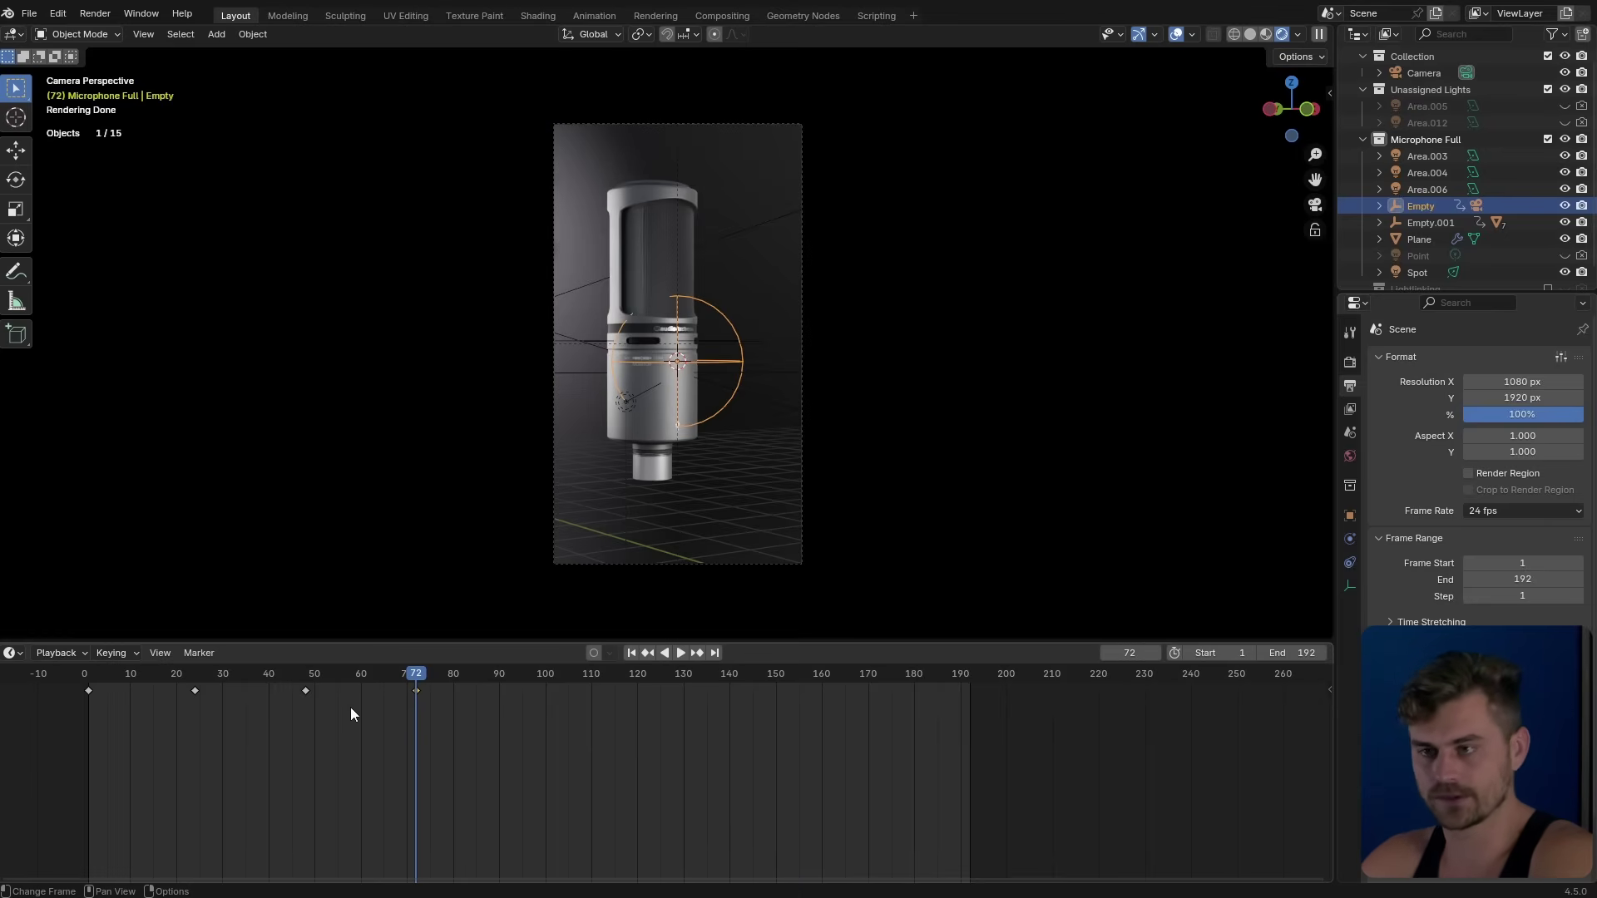
Paste the frame-48 keyframe at frame 96, play the animation, and save.
left_click_drag(328, 711, 278, 687)
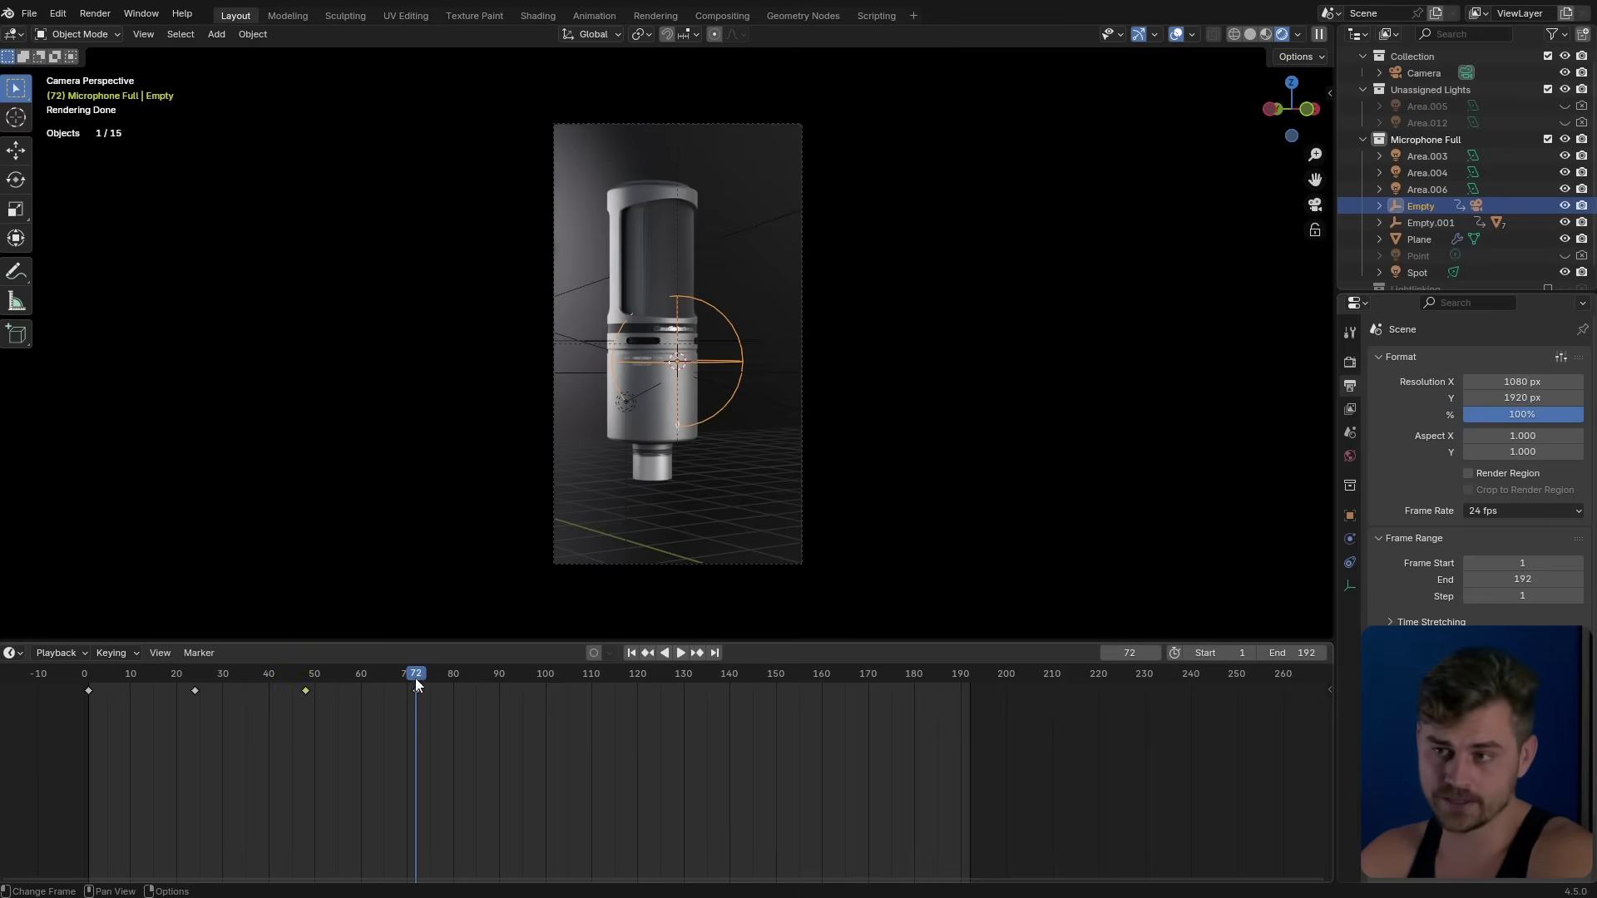
left_click_drag(521, 677, 527, 679)
key("ctrl+v")
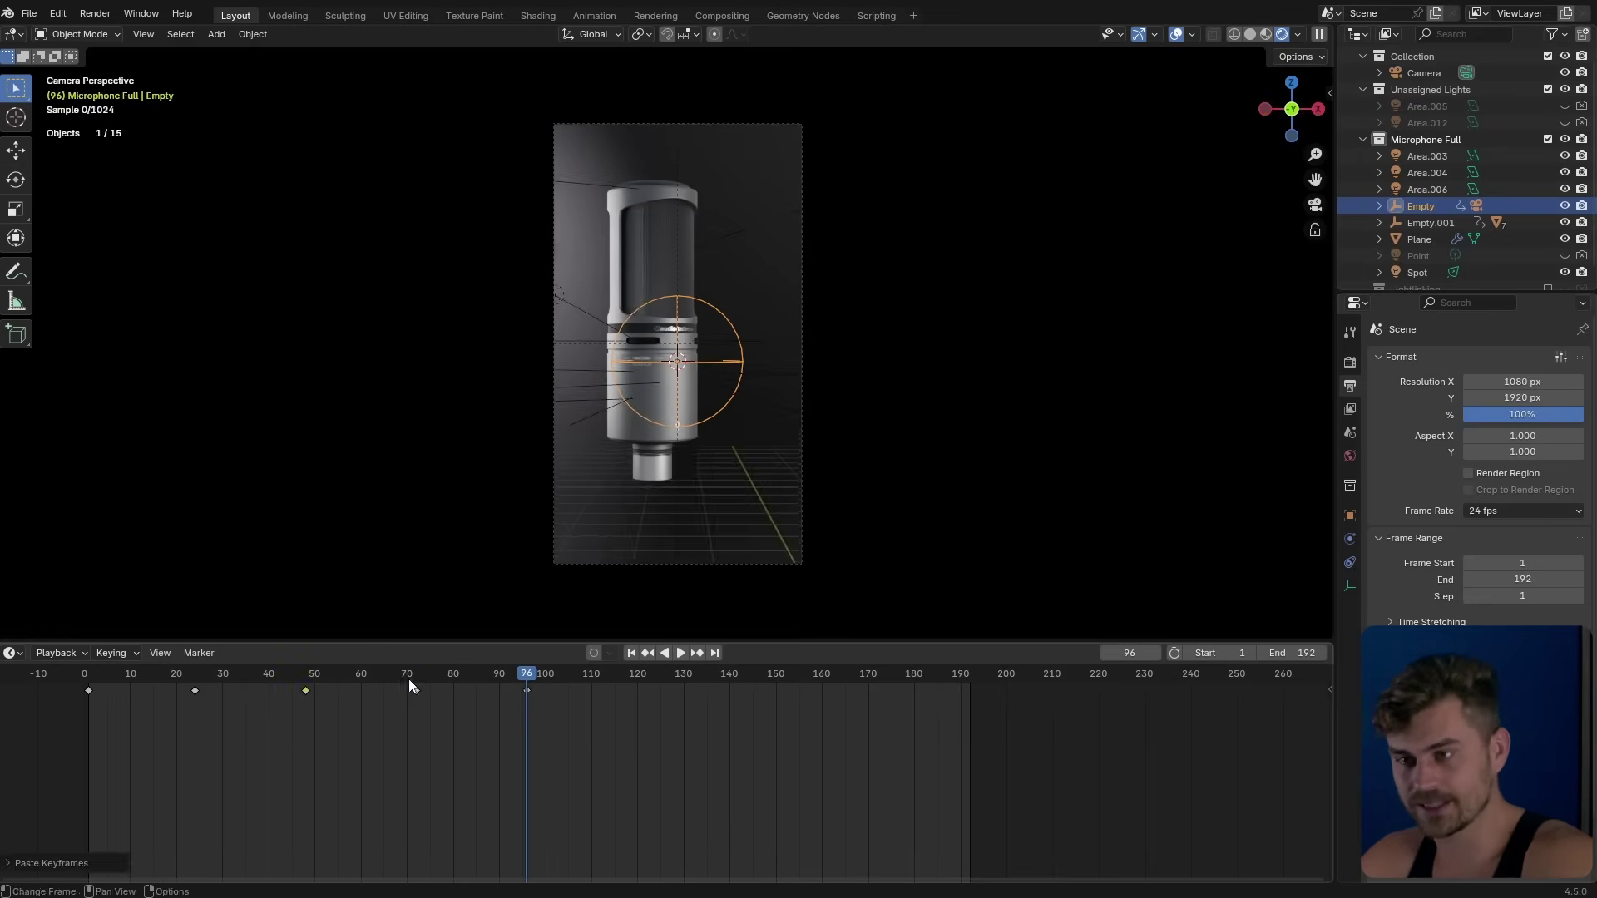
key("shift+Left")
key("space")
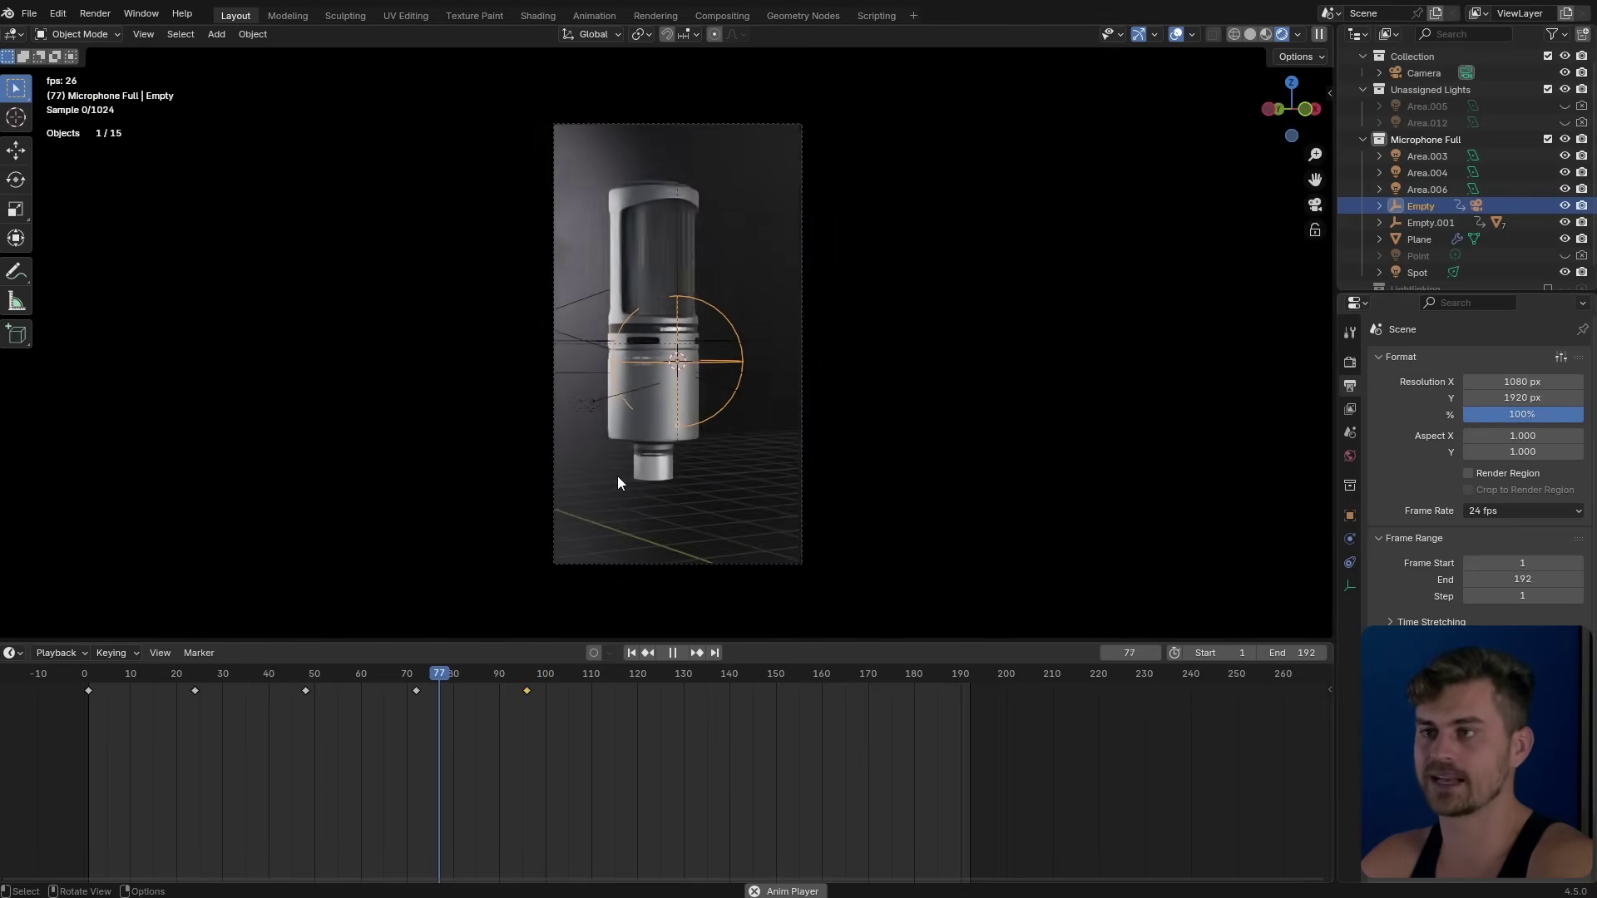
key("space")
key("ctrl+s")
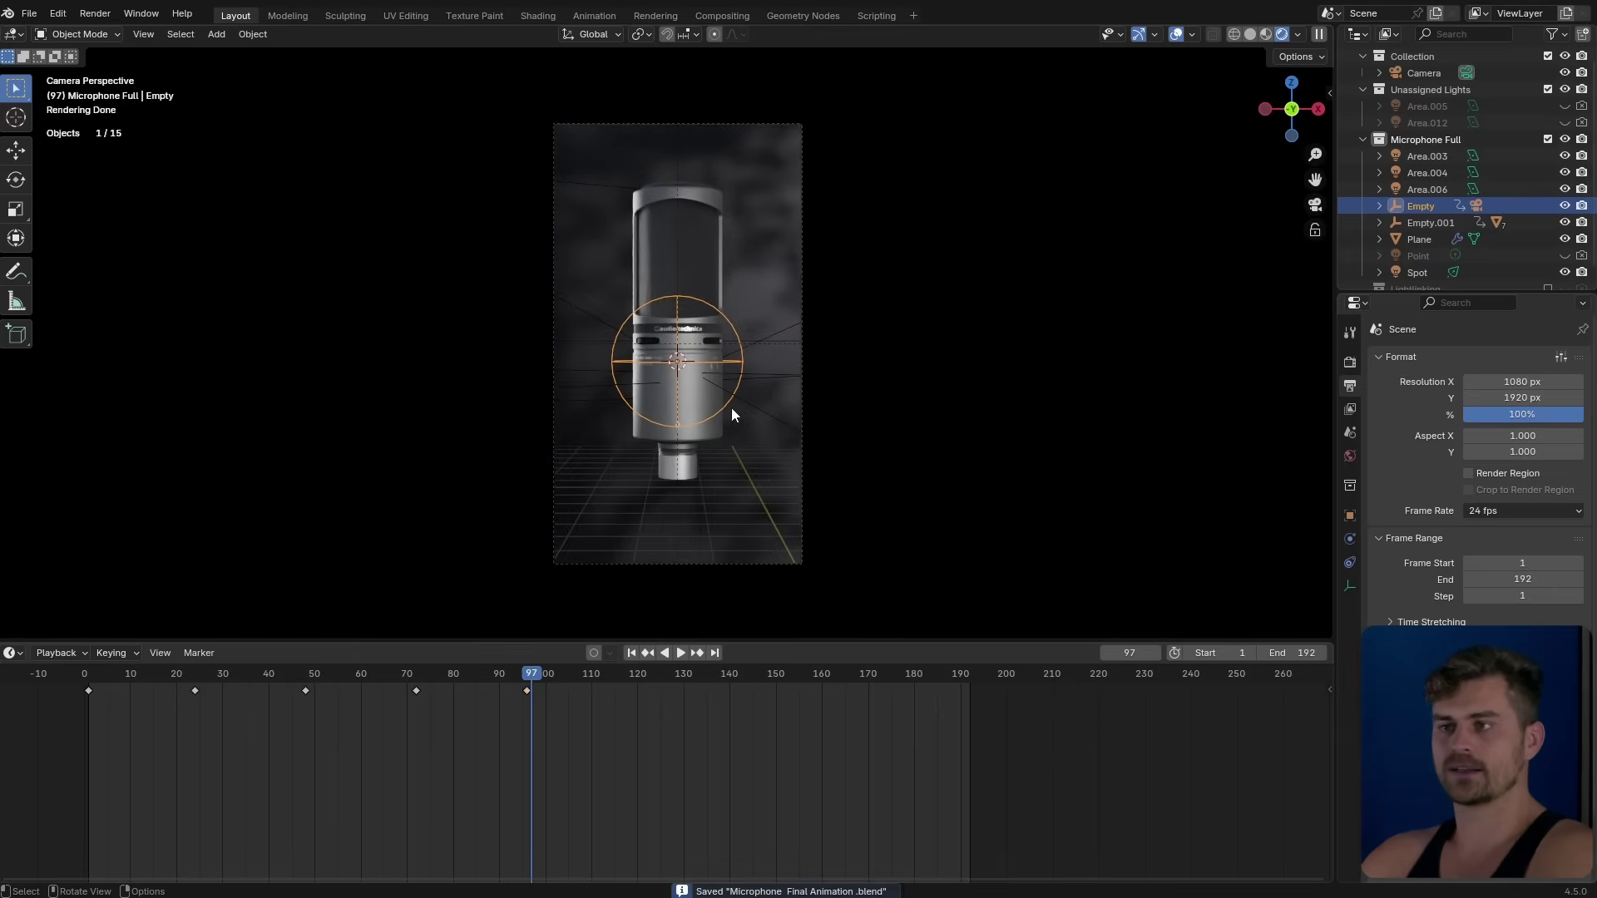
At frame 96, select the camera and duplicate it.
left_click(527, 674)
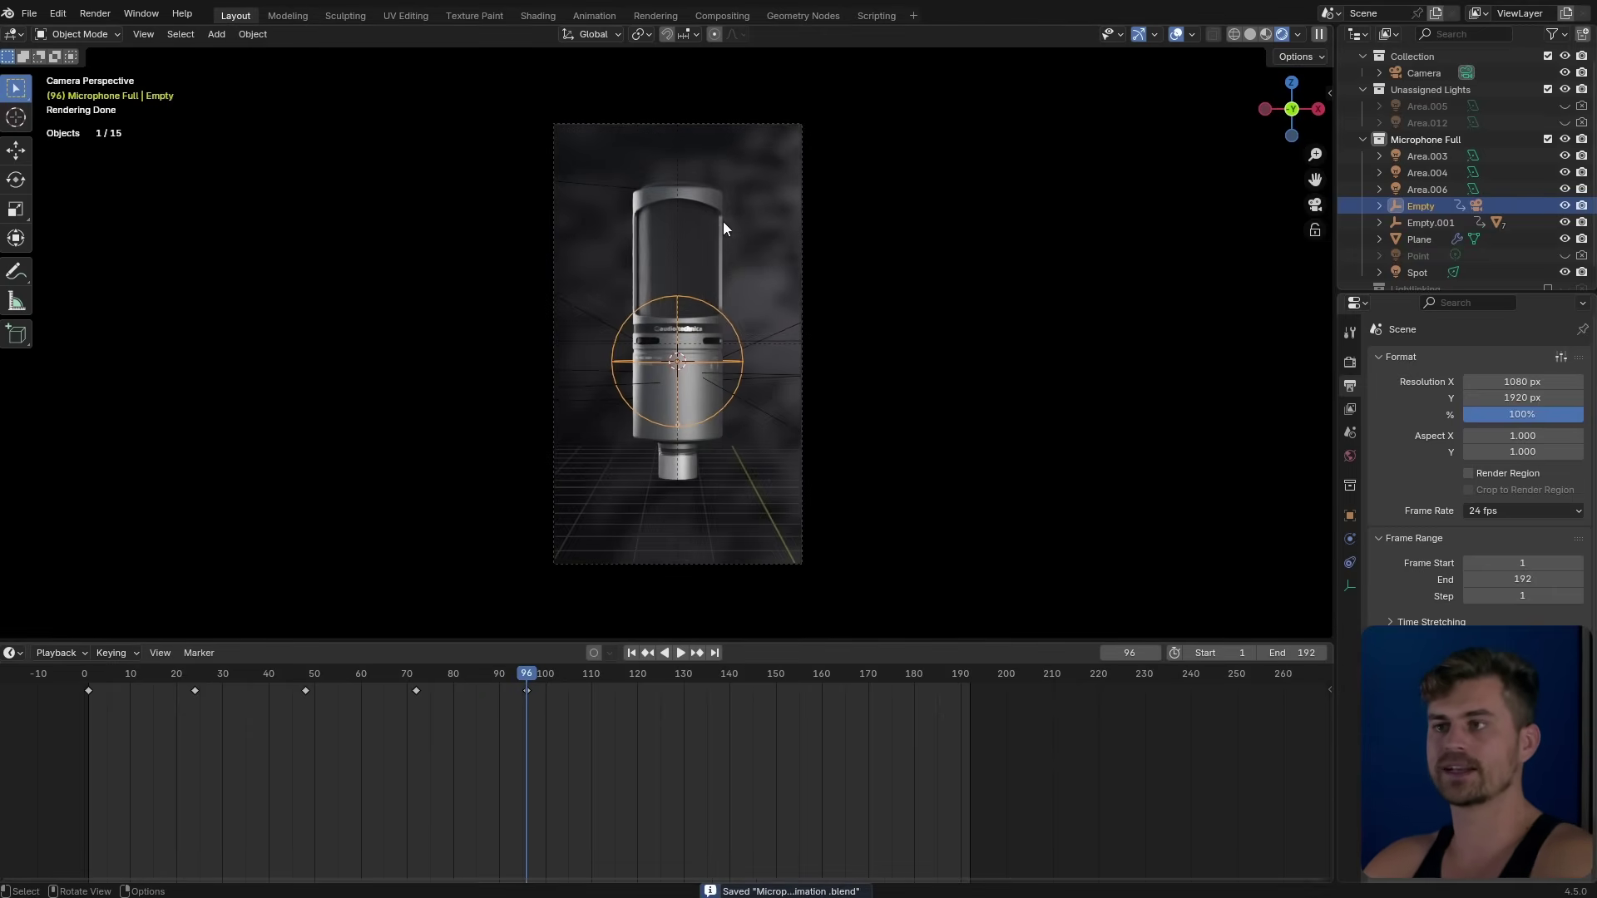
left_click(751, 123)
middle_click_drag(752, 123, 984, 429)
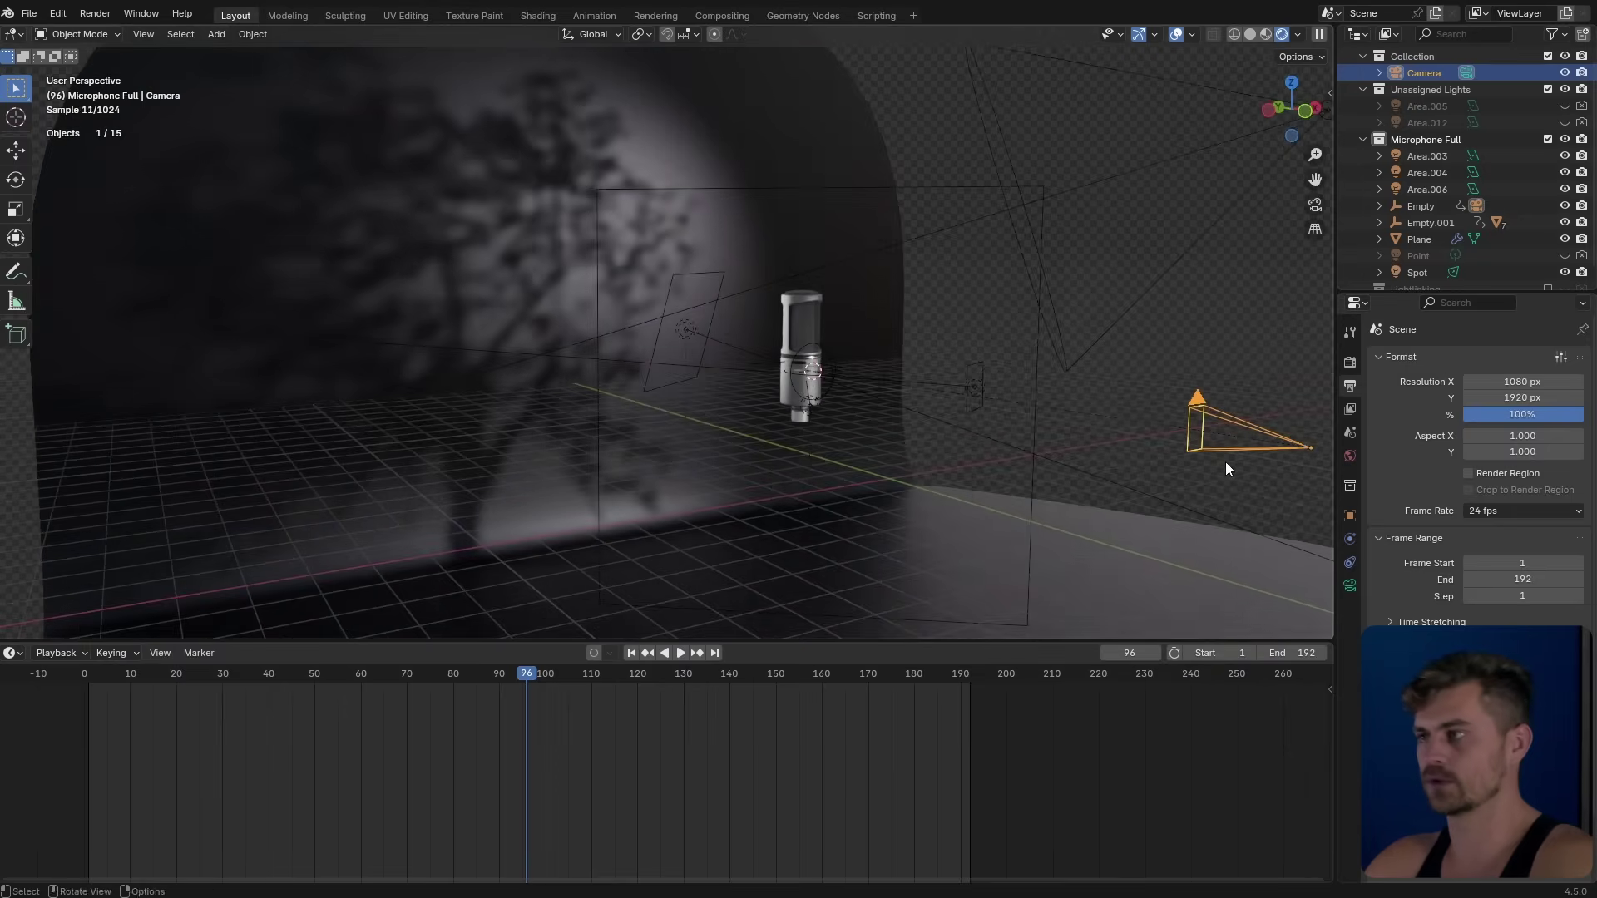
key("shift+d")
Place Camera.001 along Y beside the original, and bind the original Camera to a marker at frame 1.
key("x")
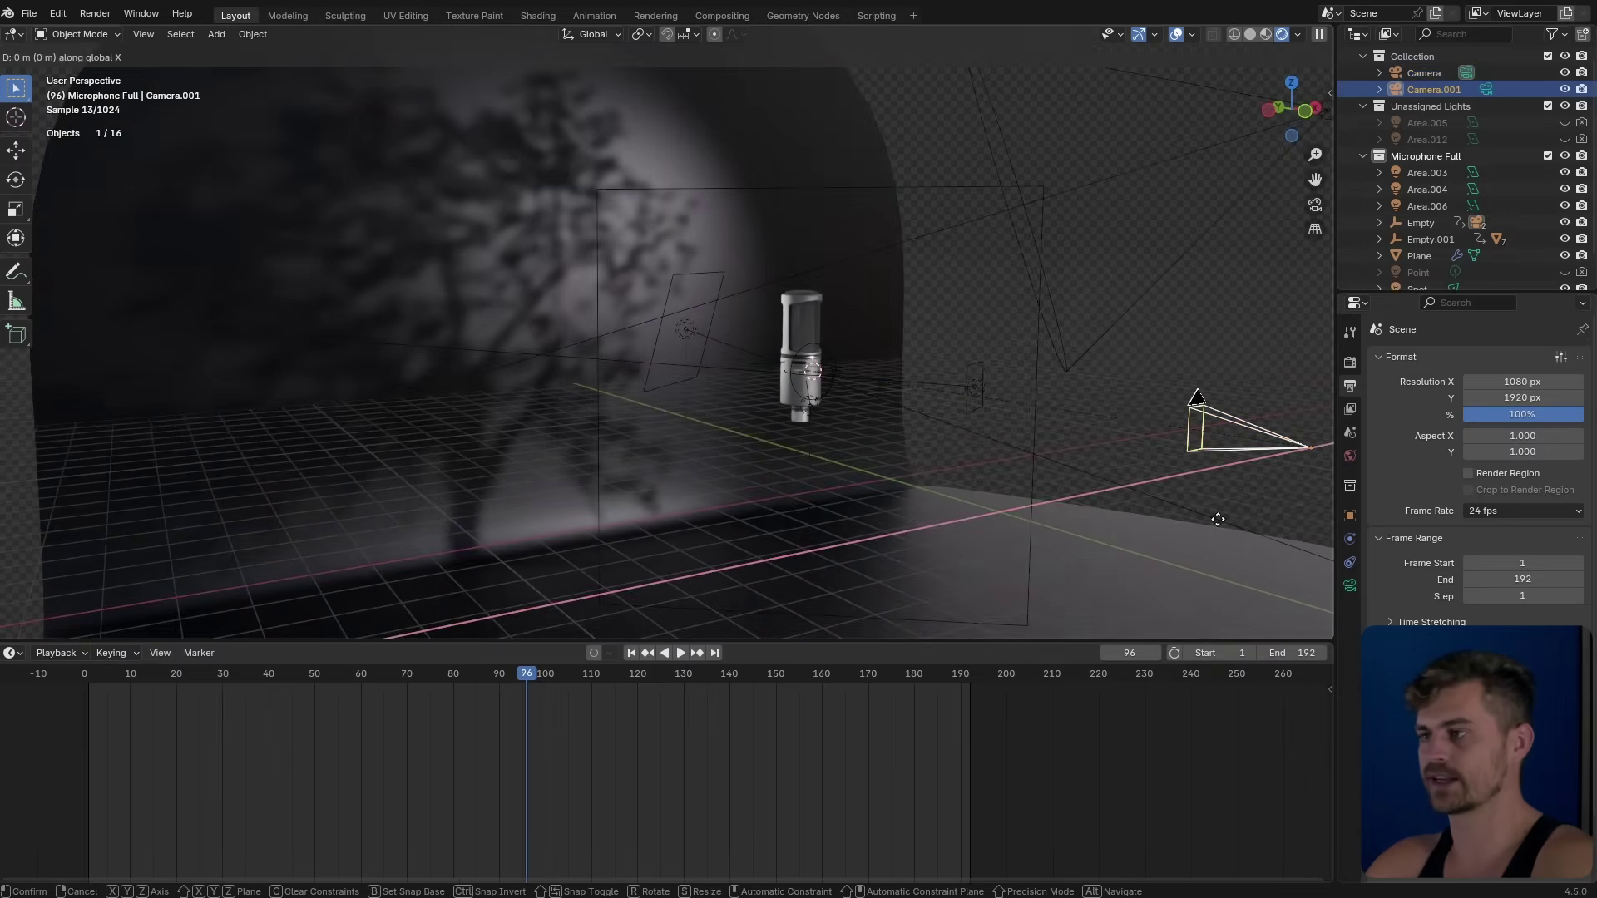
key("y")
left_click(896, 416)
key("KP_0")
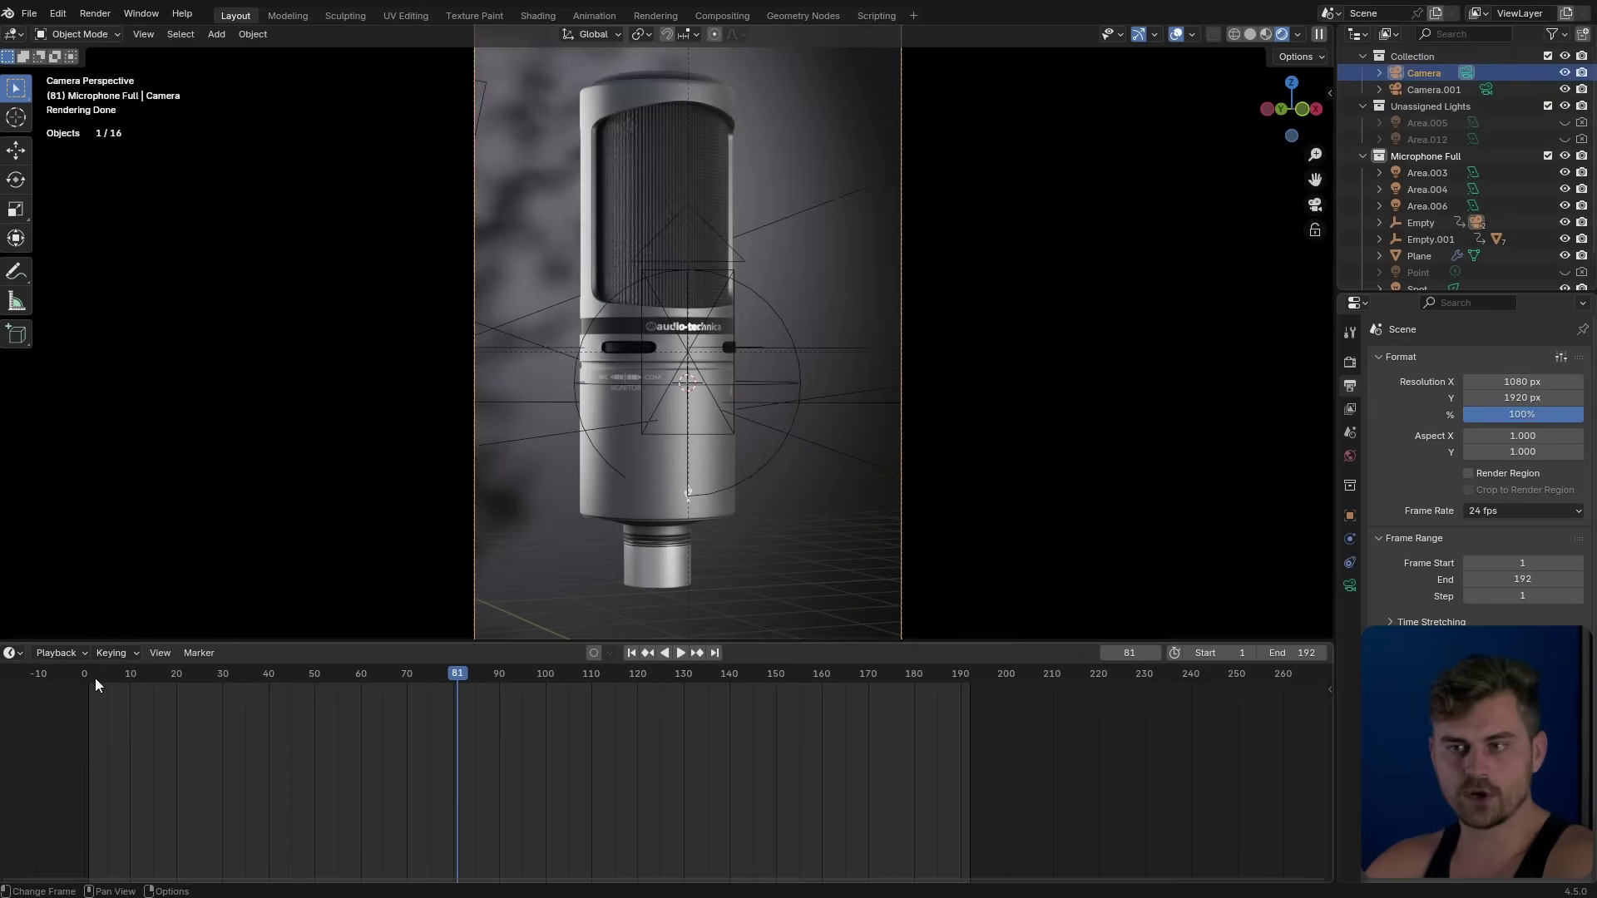
left_click(91, 677)
key("ctrl+b")
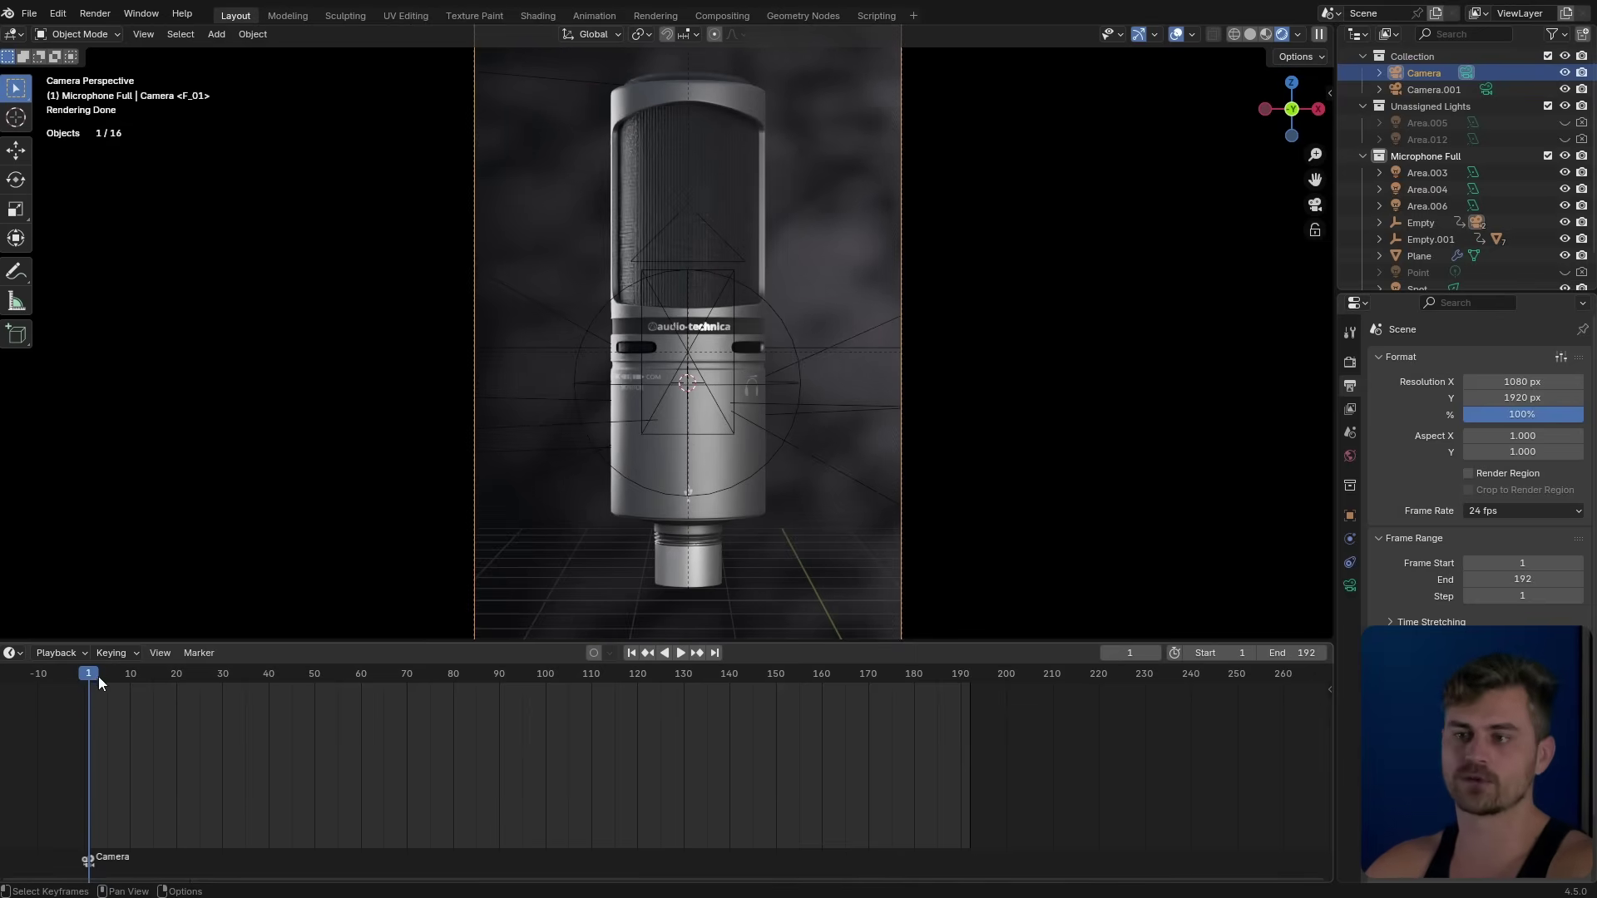
Play the animation and check its curves in the Graph Editor.
key("space")
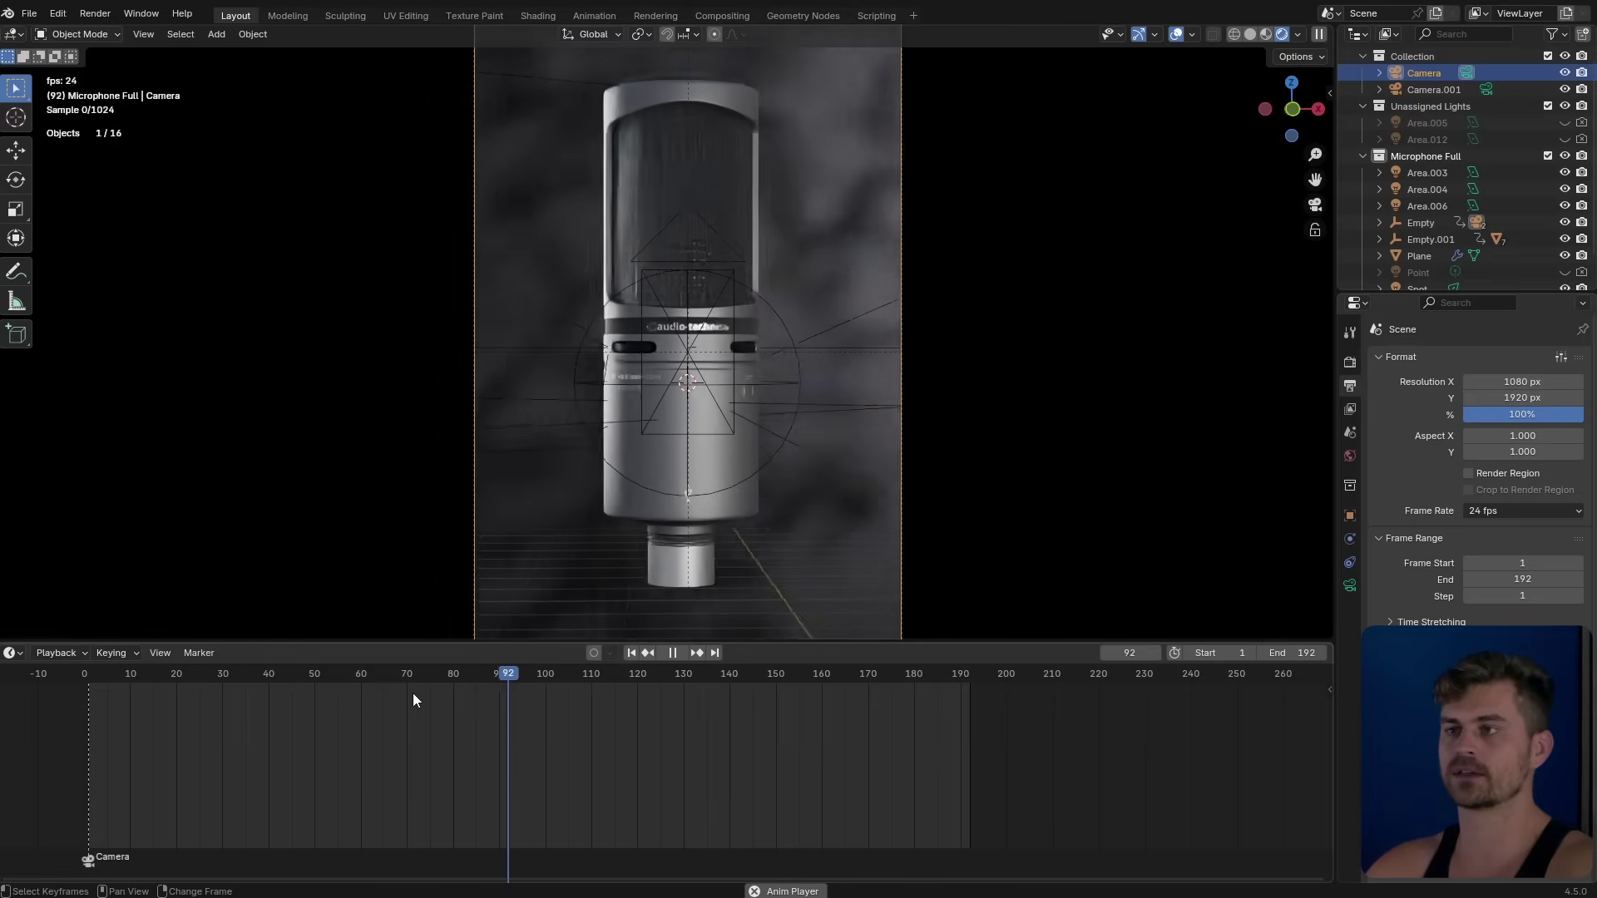
key("space")
left_click_drag(541, 671, 546, 677)
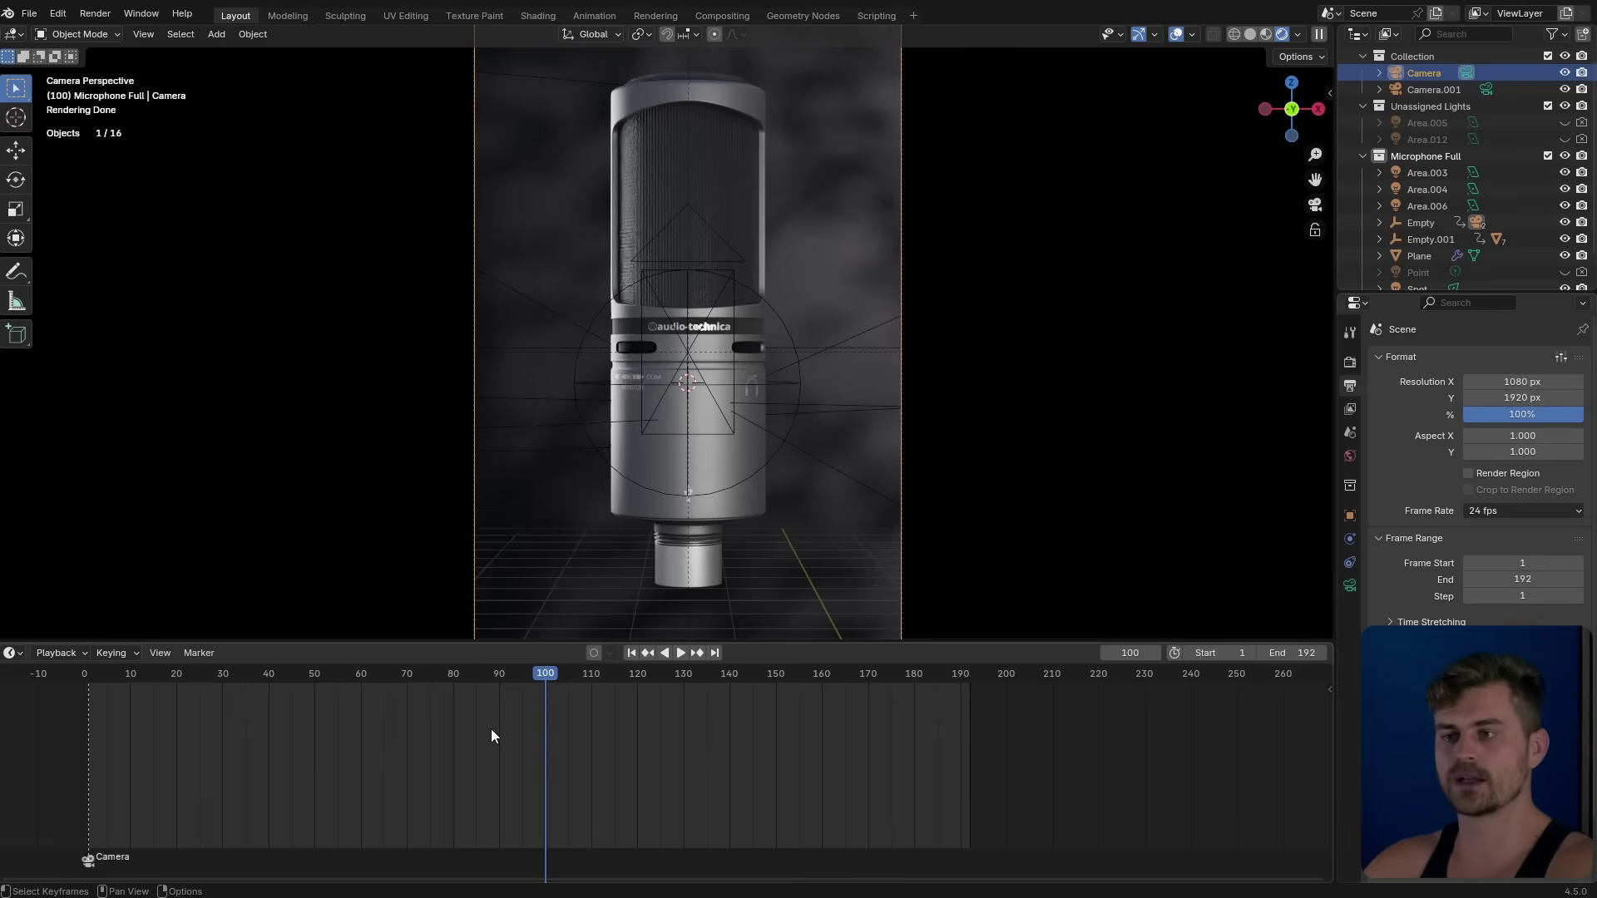
key("ctrl+Tab")
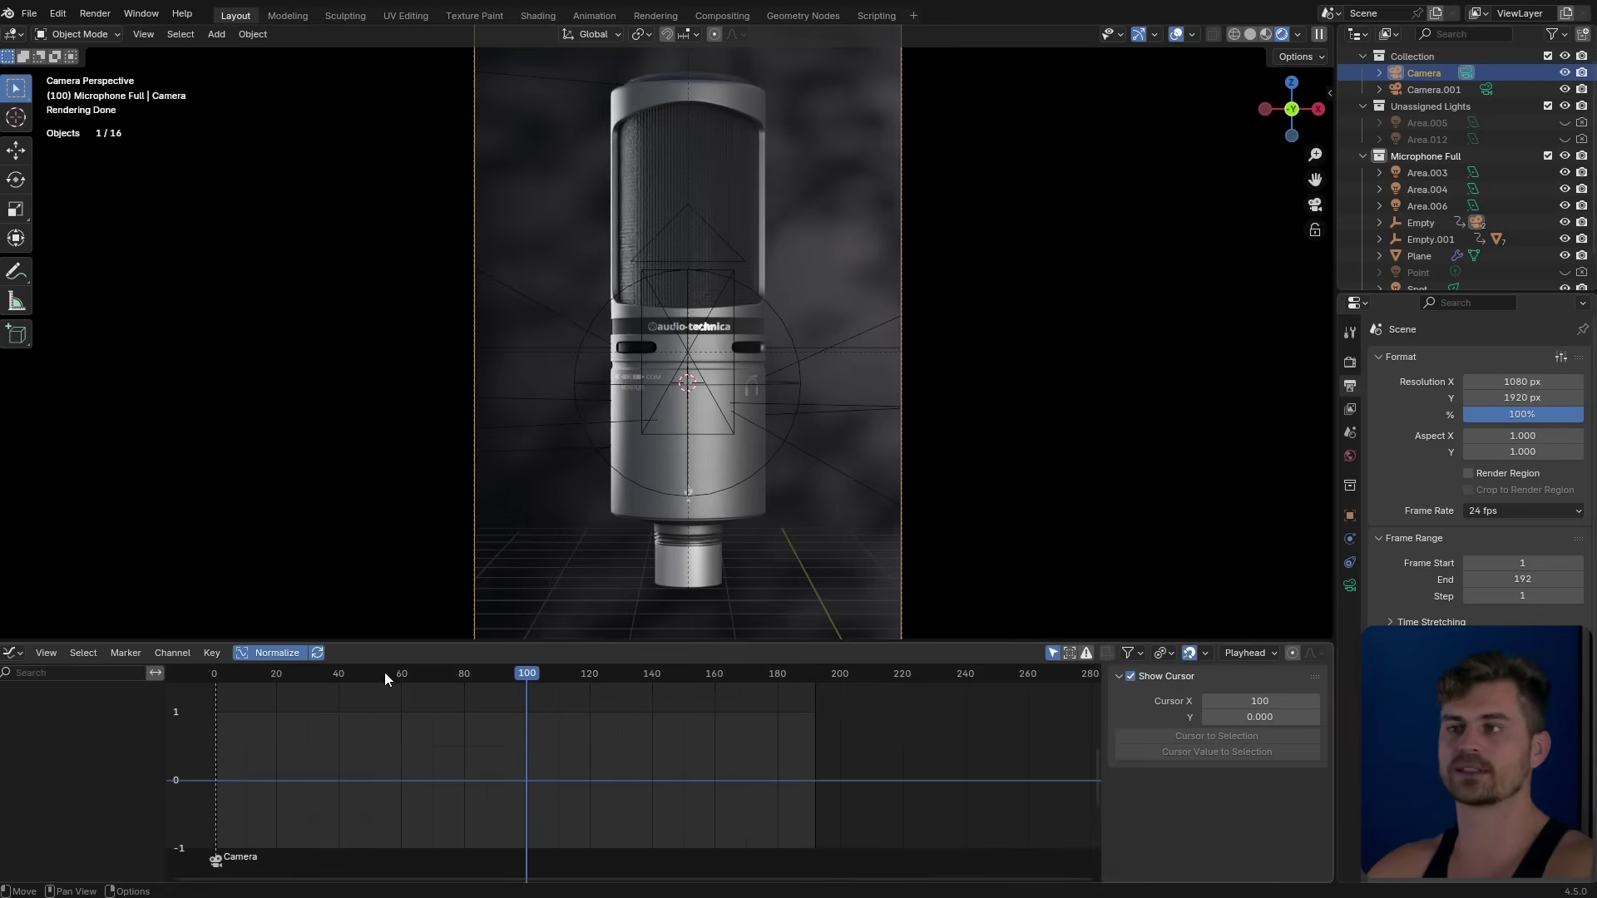
key("ctrl+Tab")
scroll(597, 542, "down", 3)
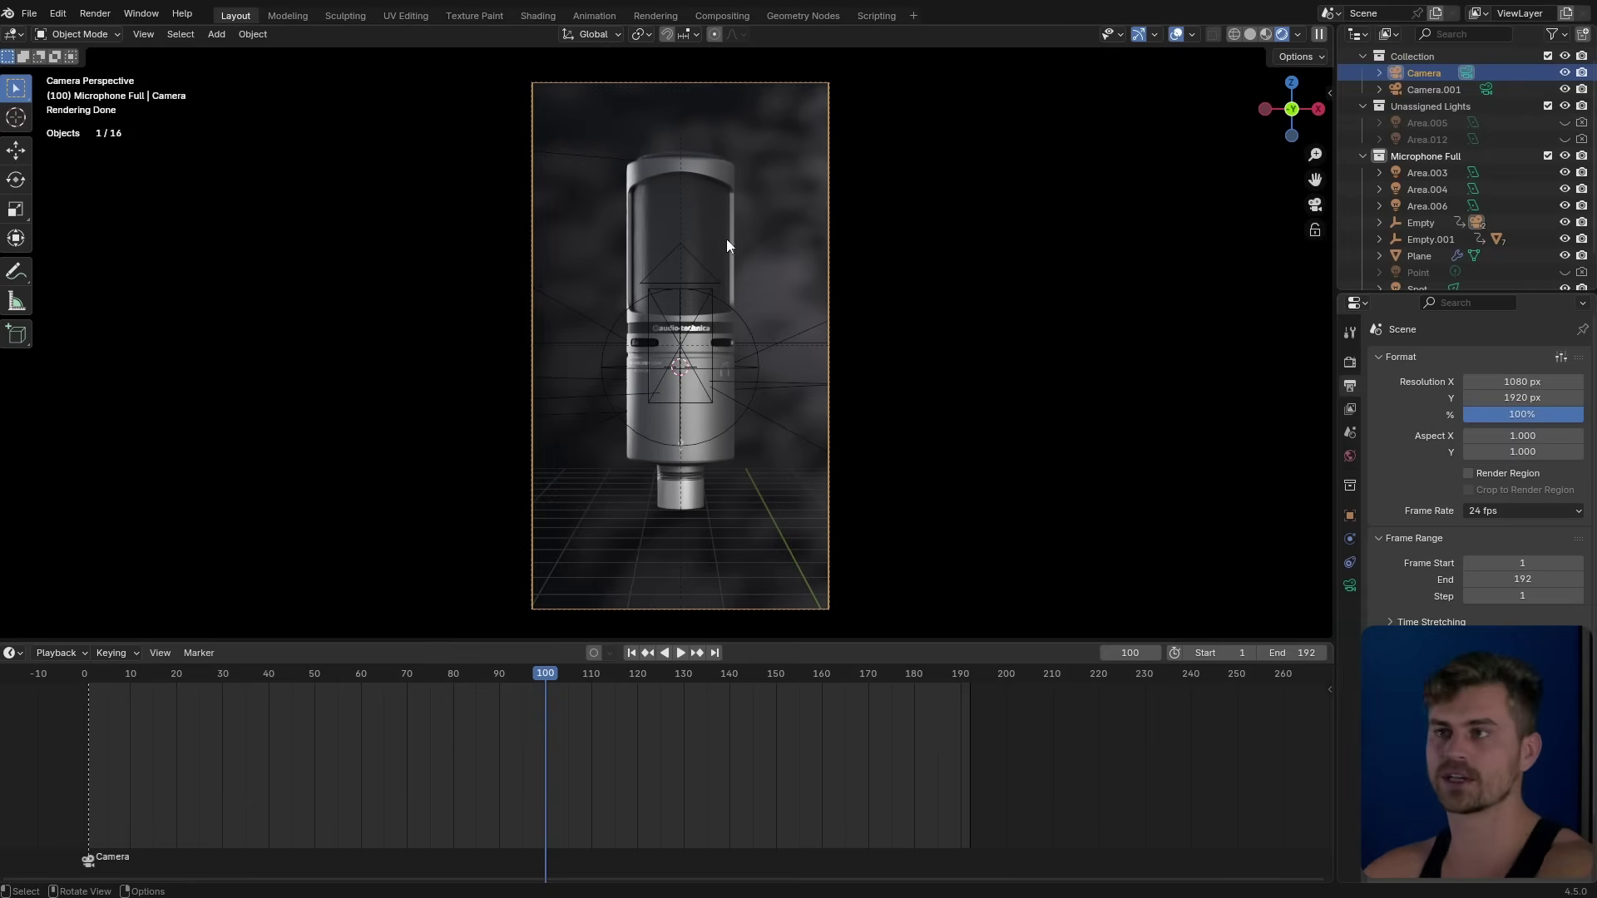
Select the Empty, save, preview the animation, and move ahead to about frame 121.
left_click(706, 292)
key("Down")
key("ctrl+s")
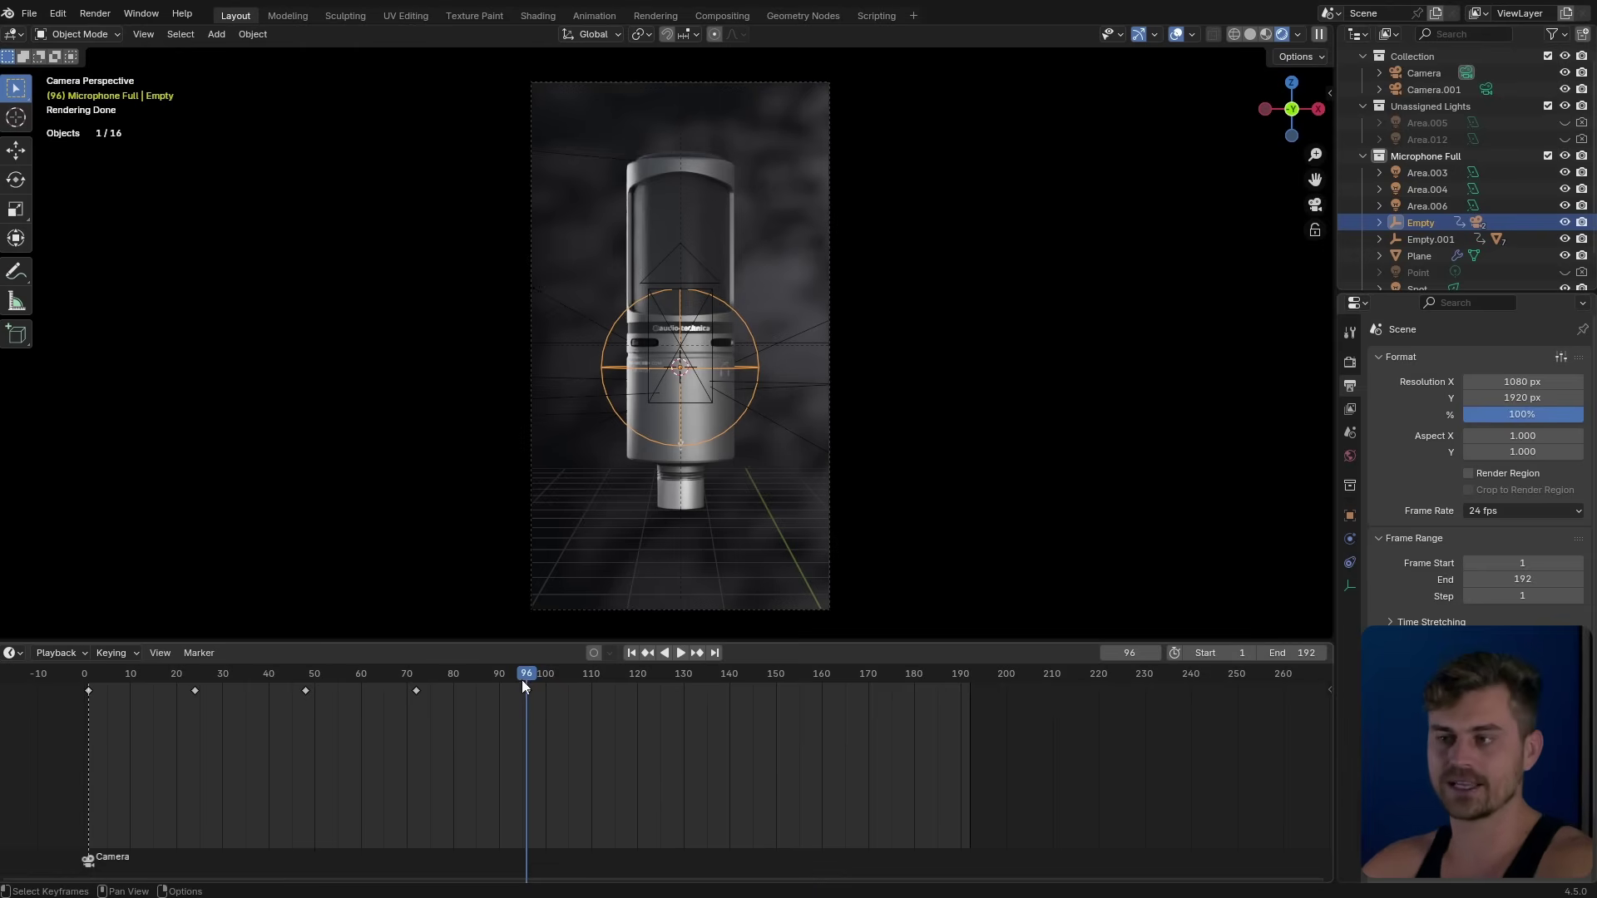
left_click_drag(439, 677, 90, 675)
key("space")
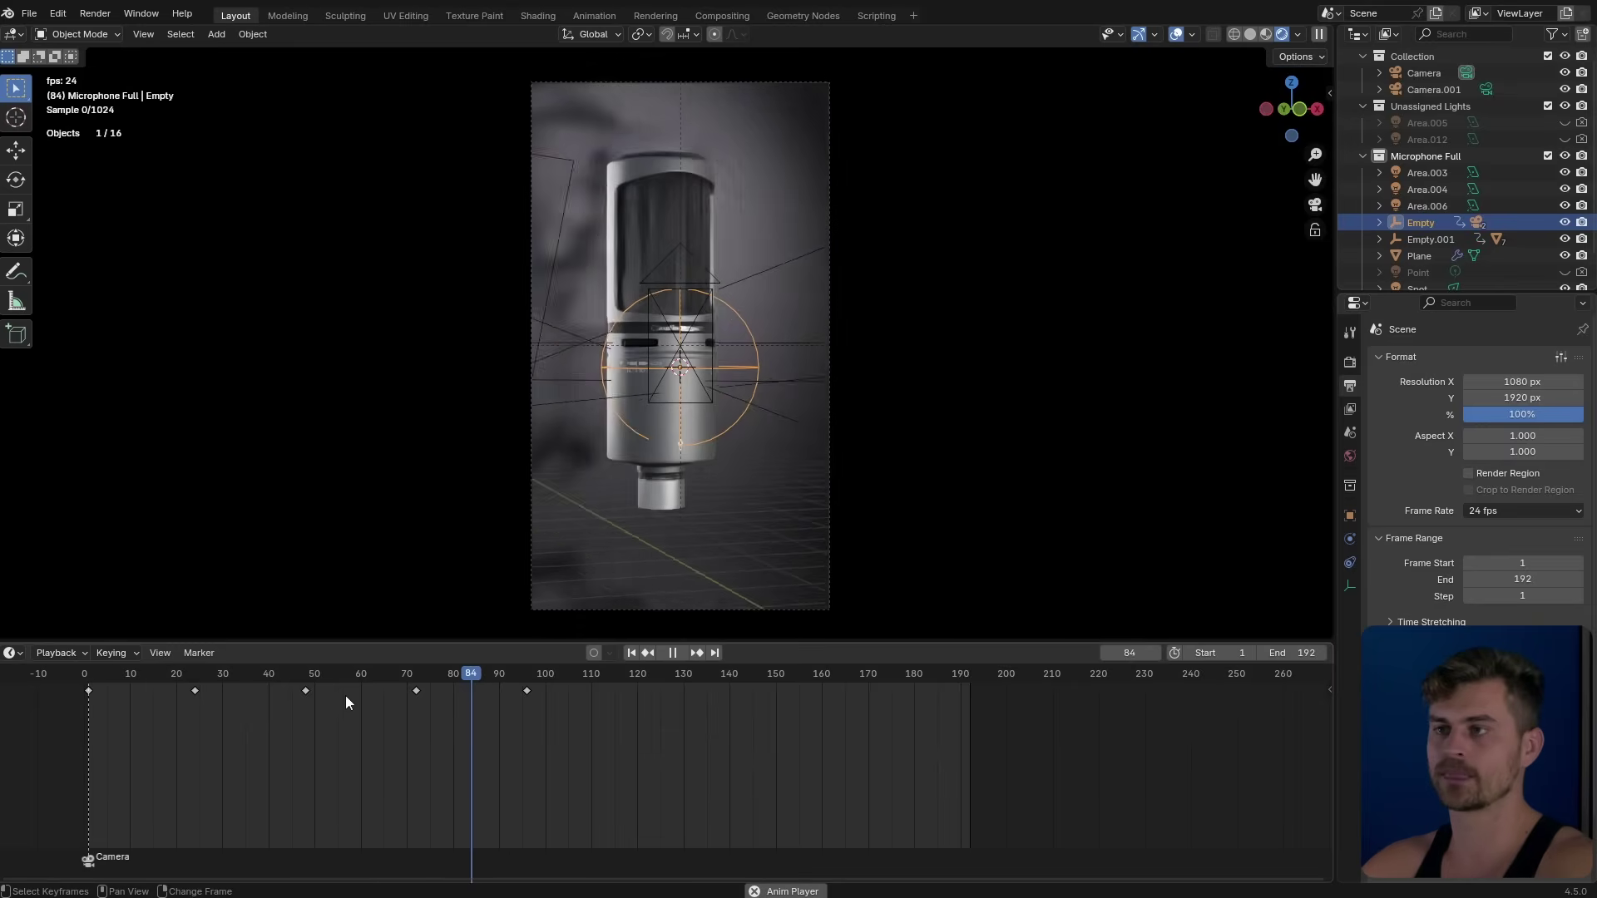
key("space")
left_click(416, 675)
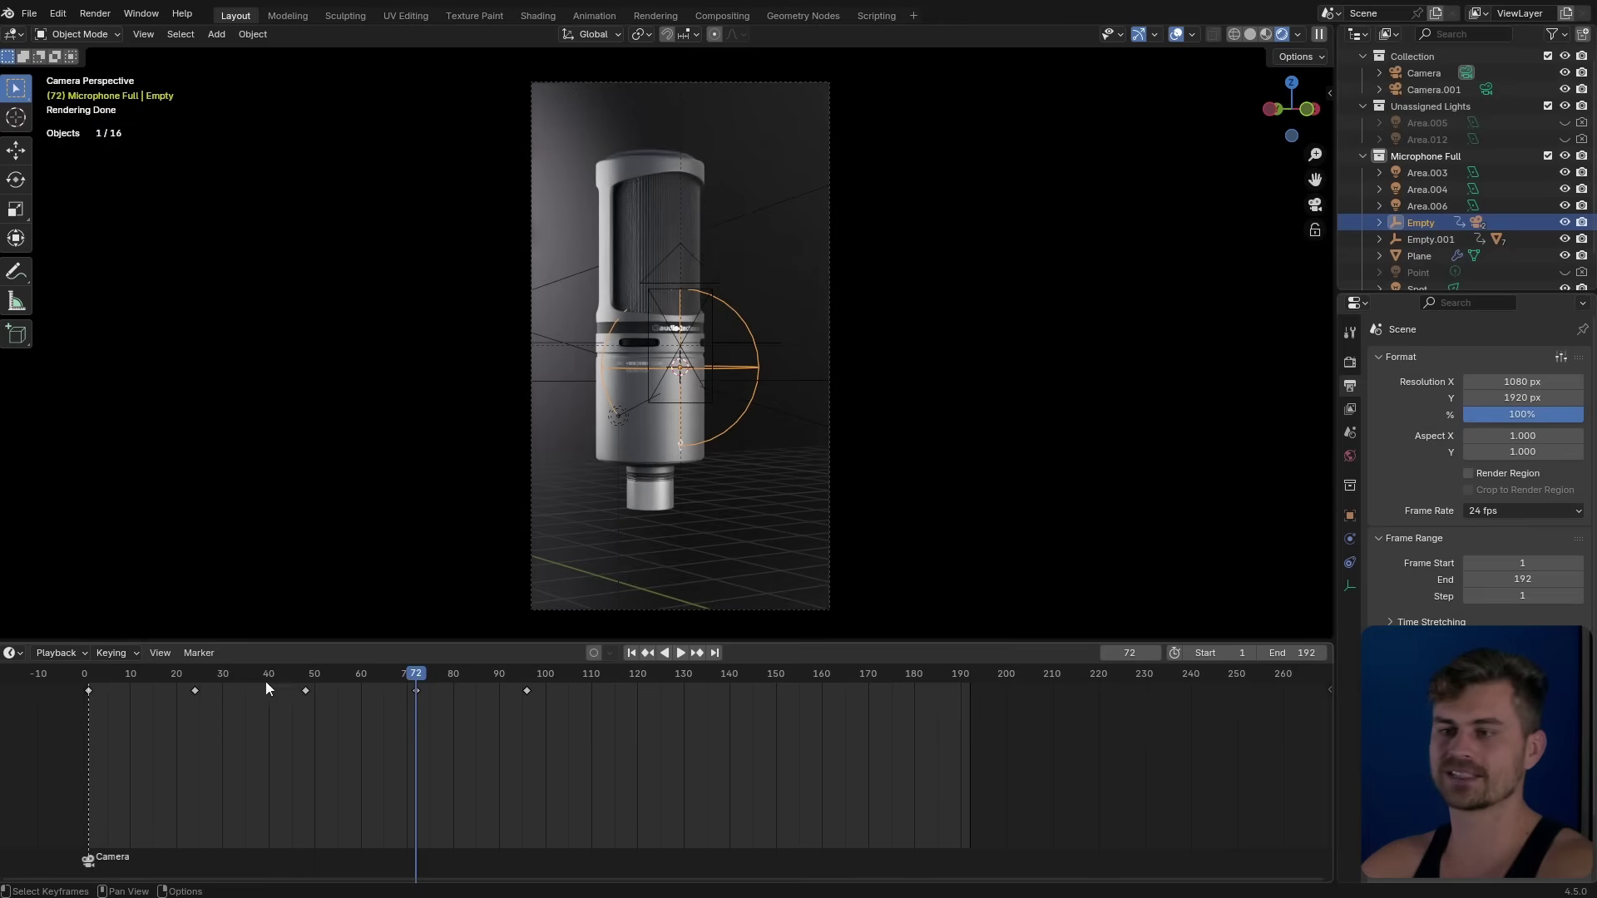
left_click(530, 684)
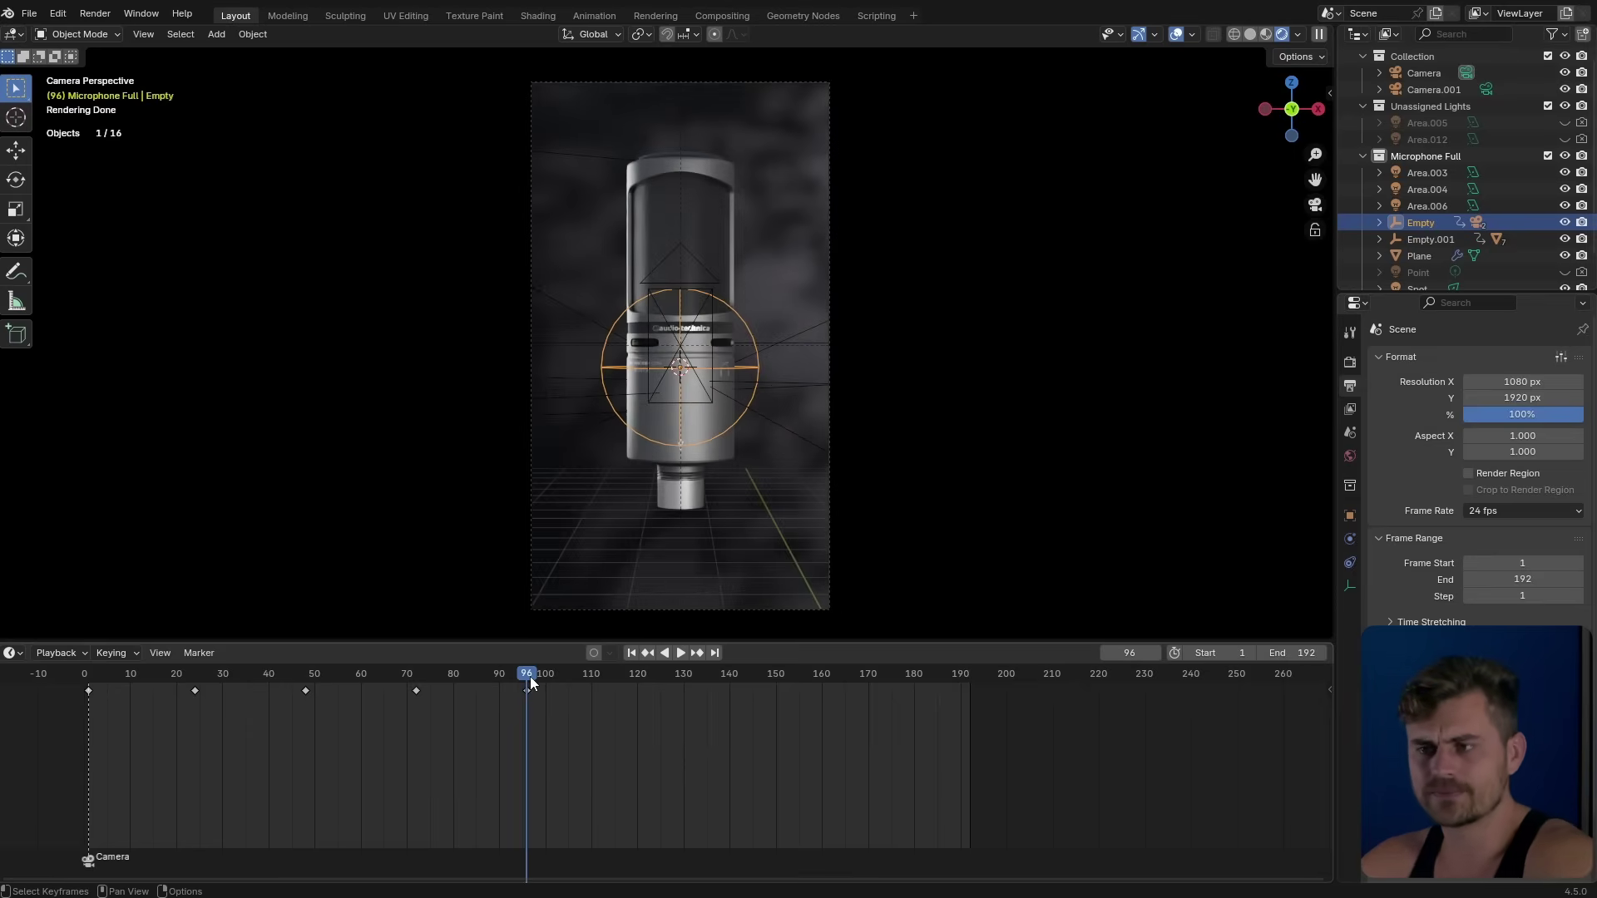
left_click_drag(537, 696, 637, 680)
At frame 121, rotate the Empty, tilt it -36.5°, and scale it to zoom the camera.
key("r")
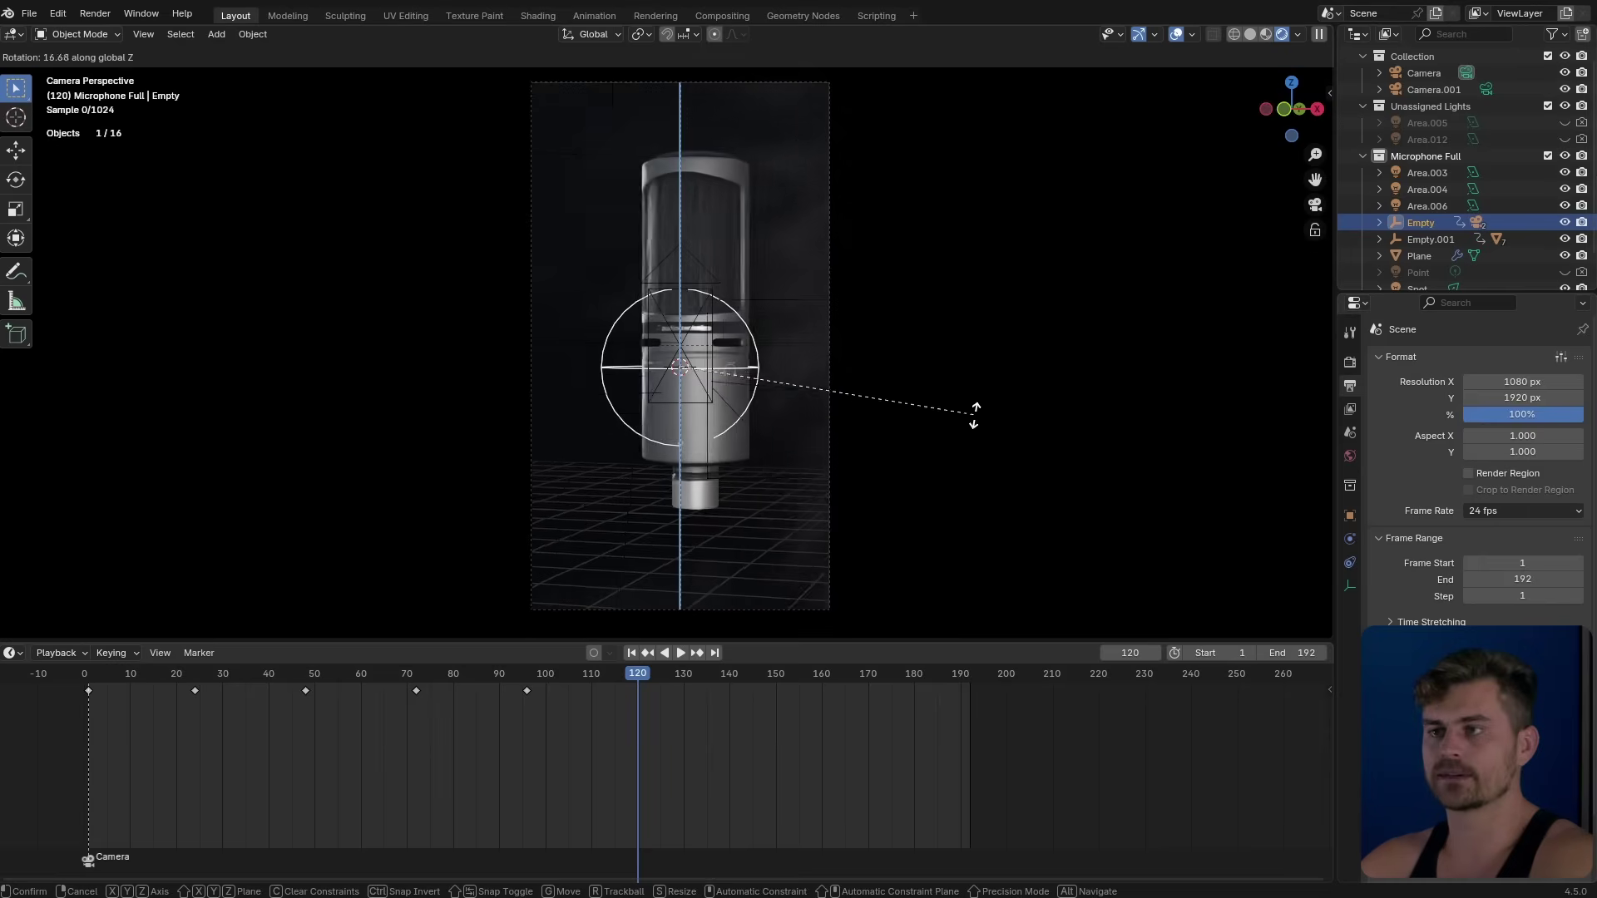
left_click(1021, 334)
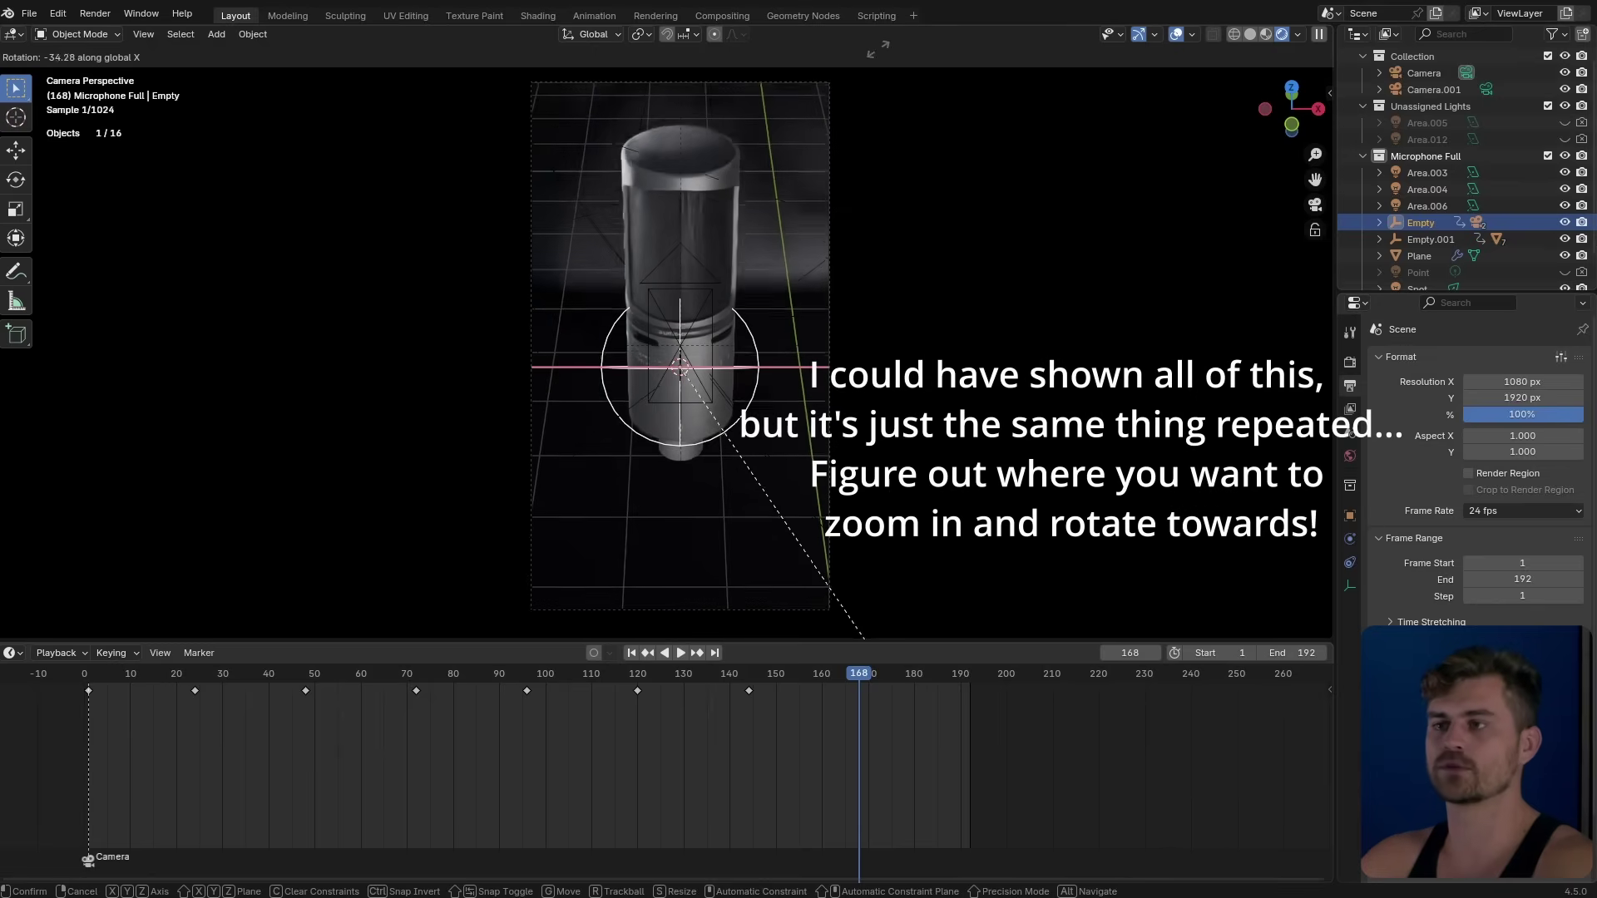
left_click(883, 79)
key("s")
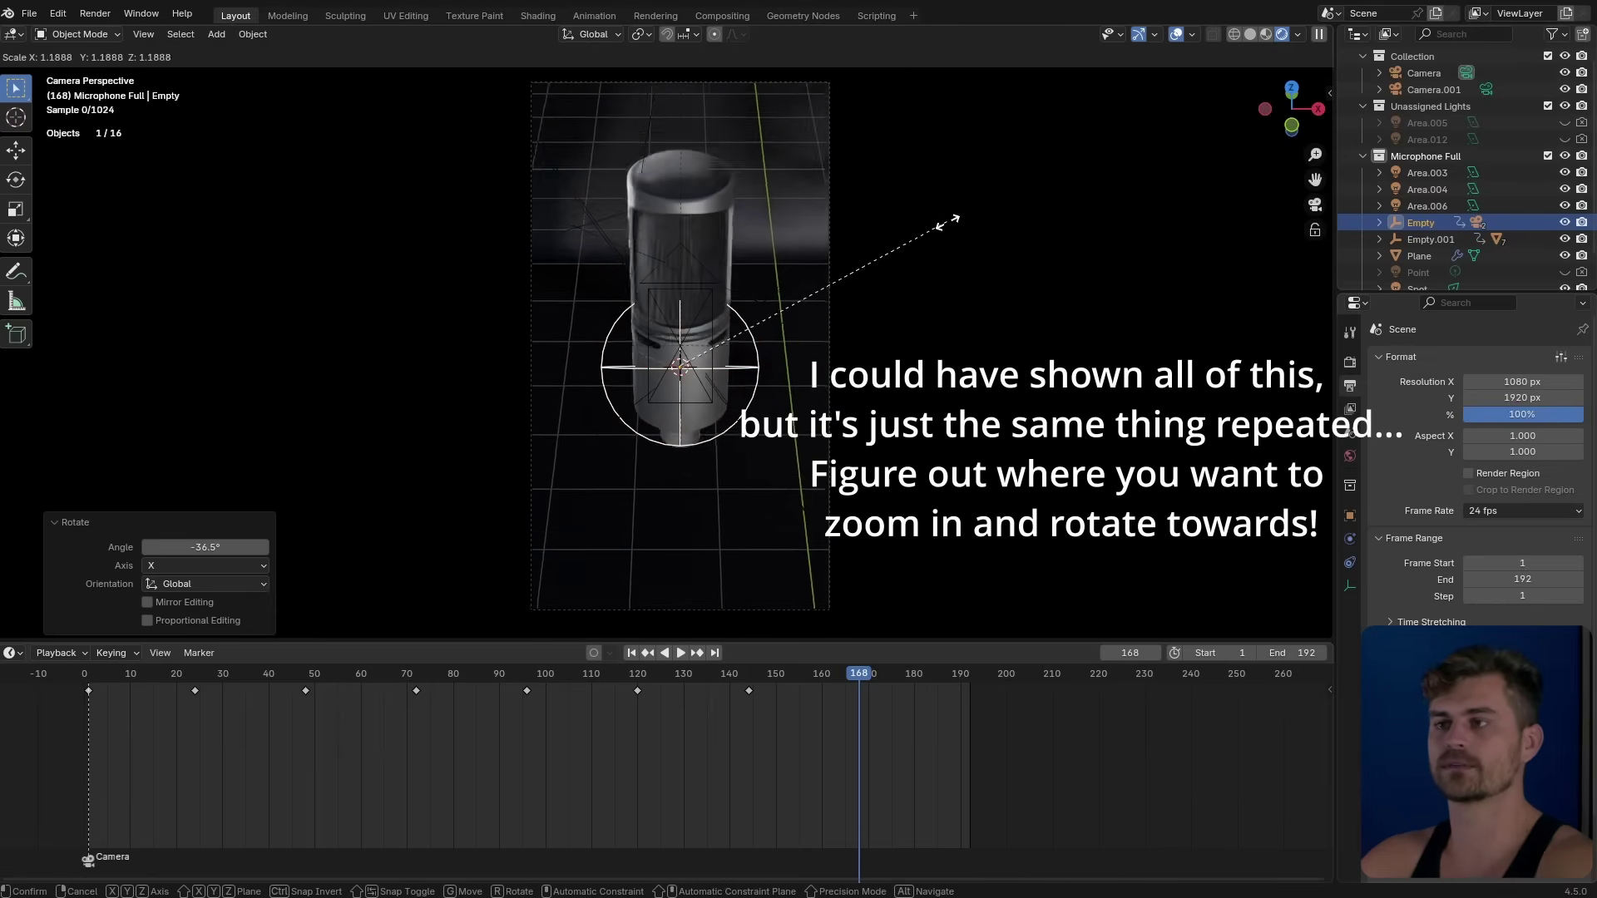
left_click(831, 241)
key("s")
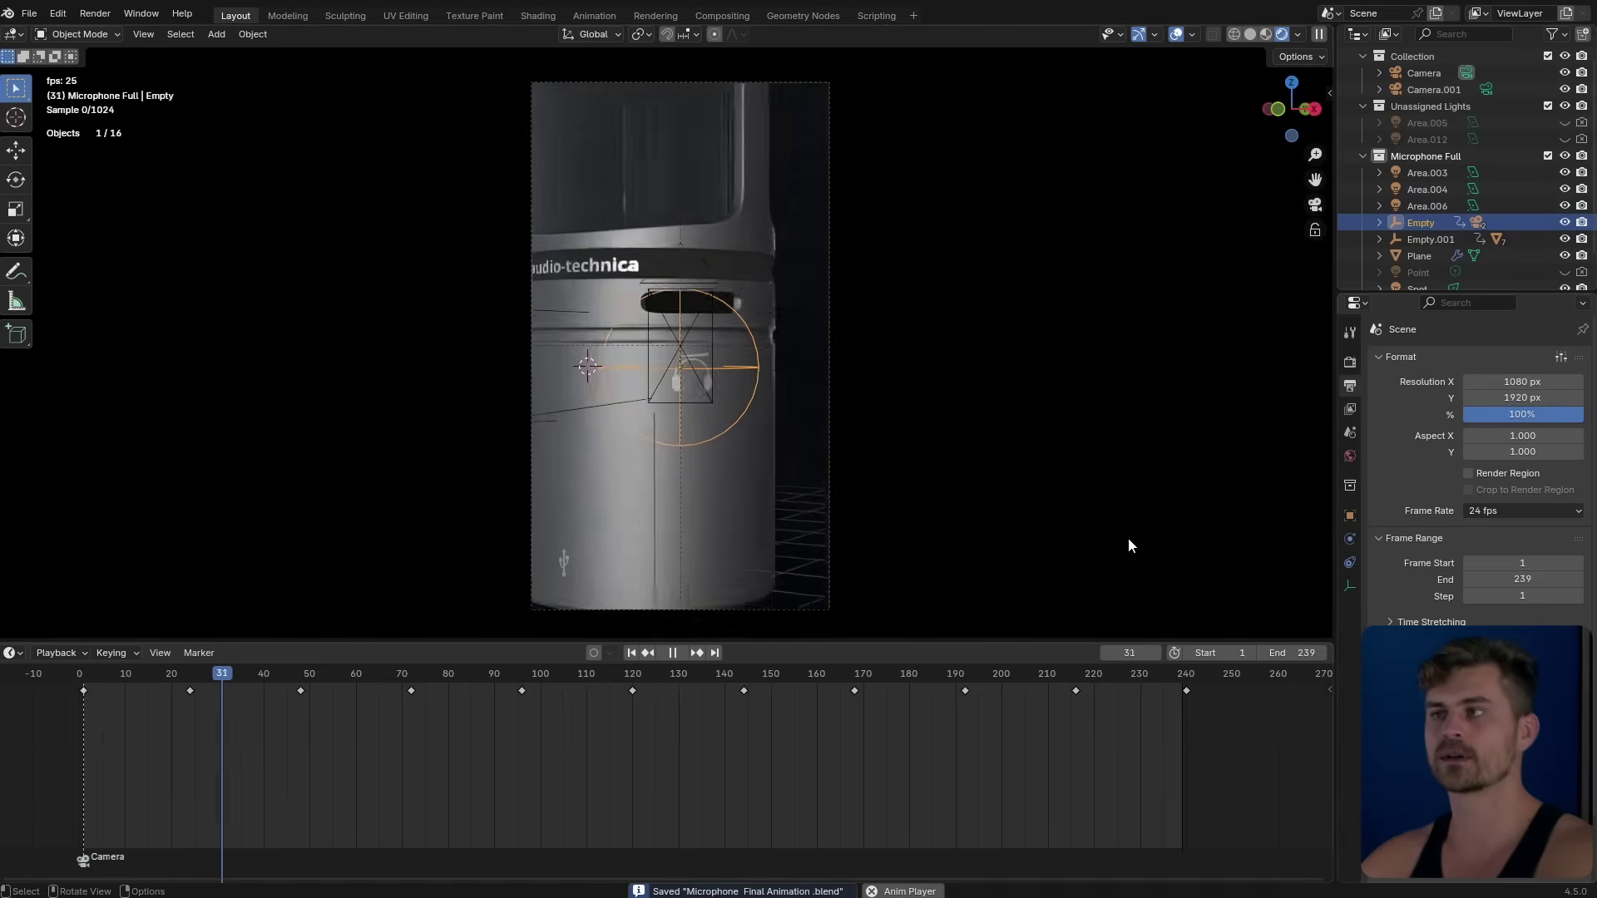
Hide the viewport overlays, play back the loop, and save the file.
left_click(1176, 33)
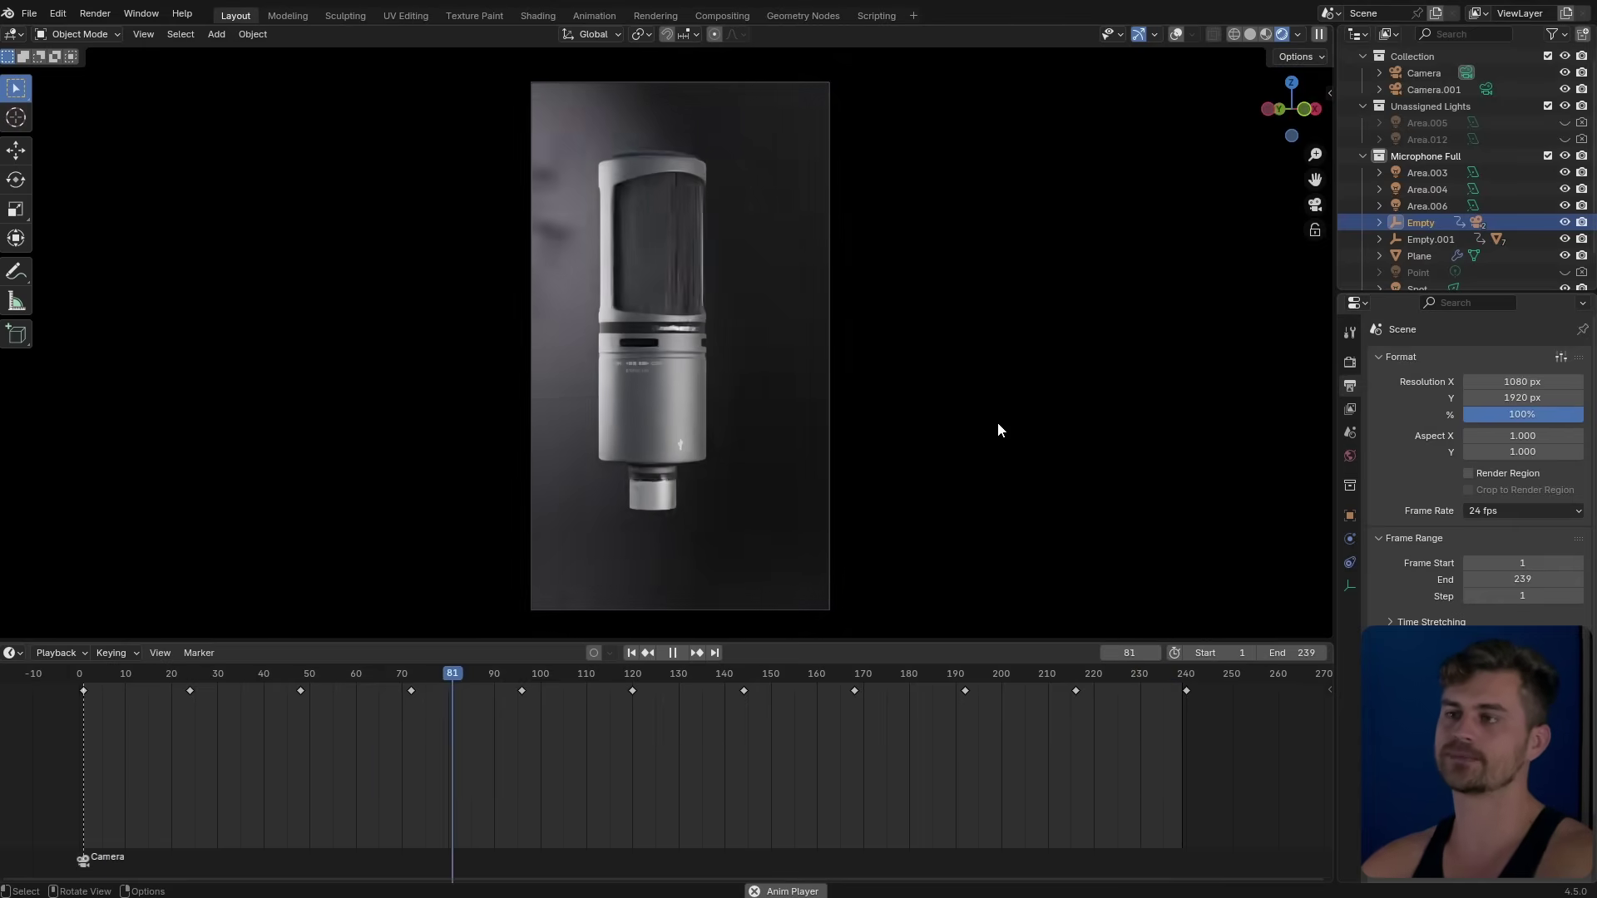
key("space")
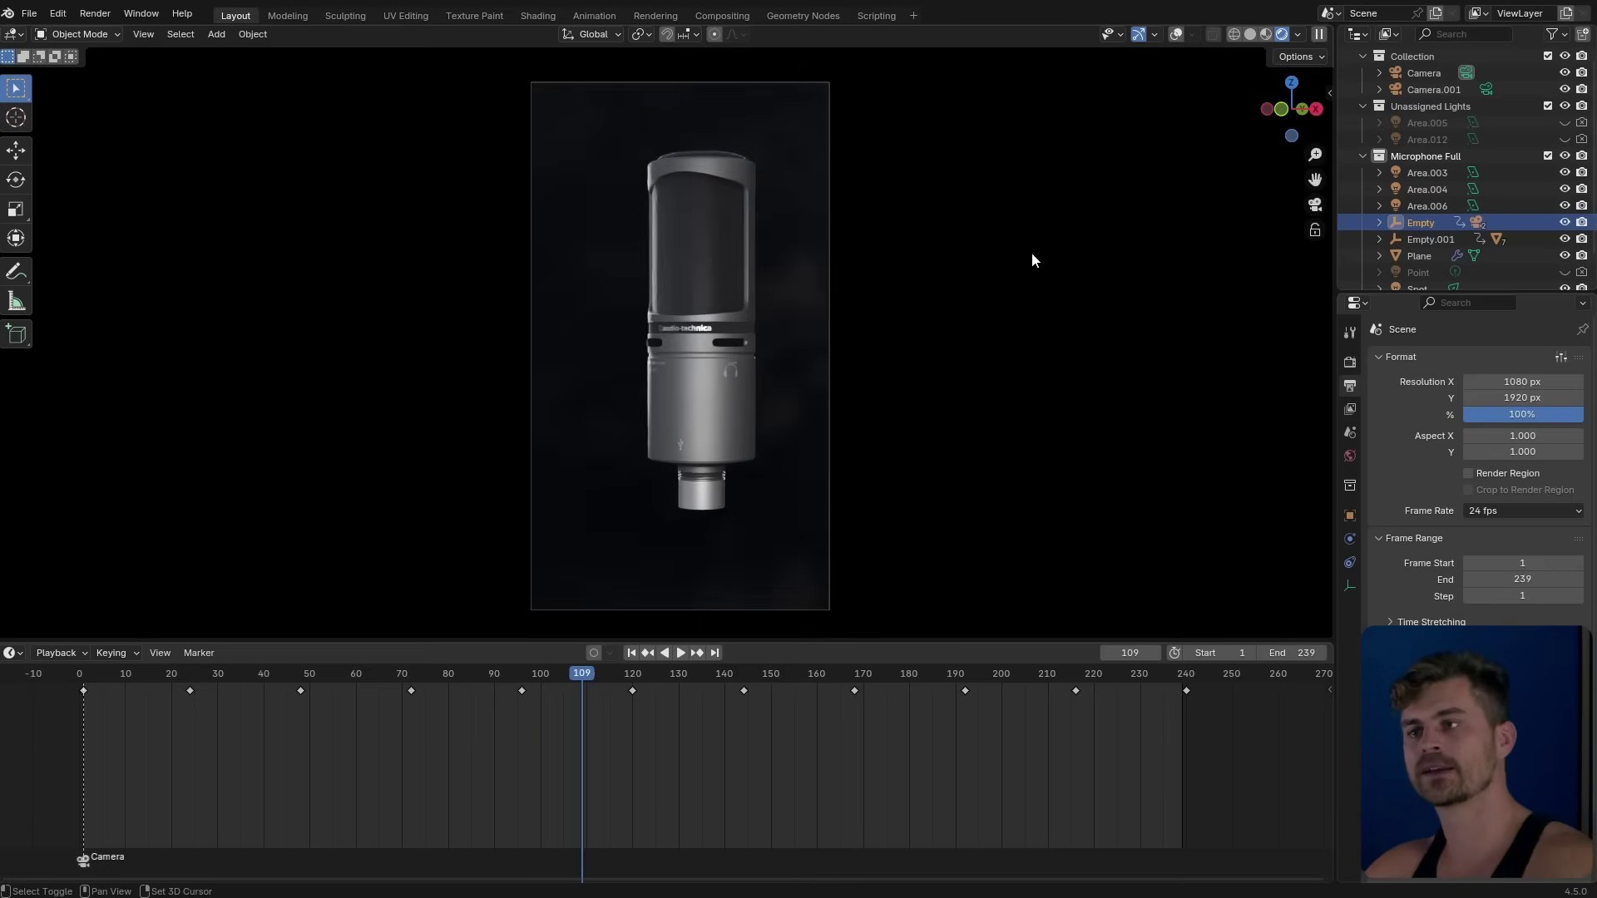
key("space")
key("space")
key("ctrl+s")
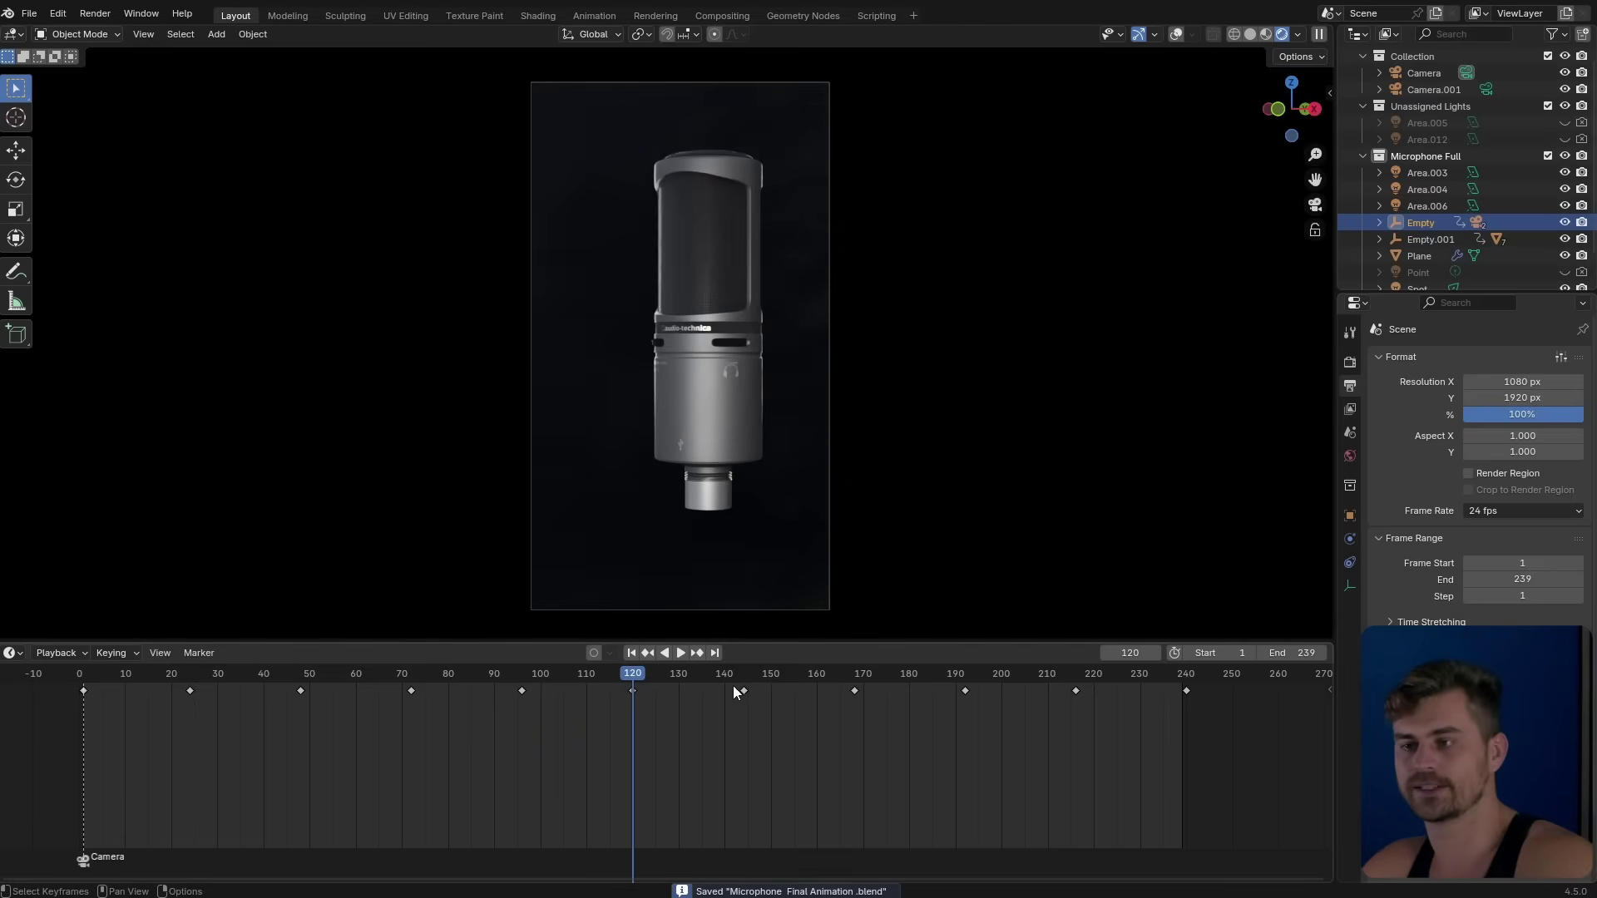
scroll(711, 727, "down", 1)
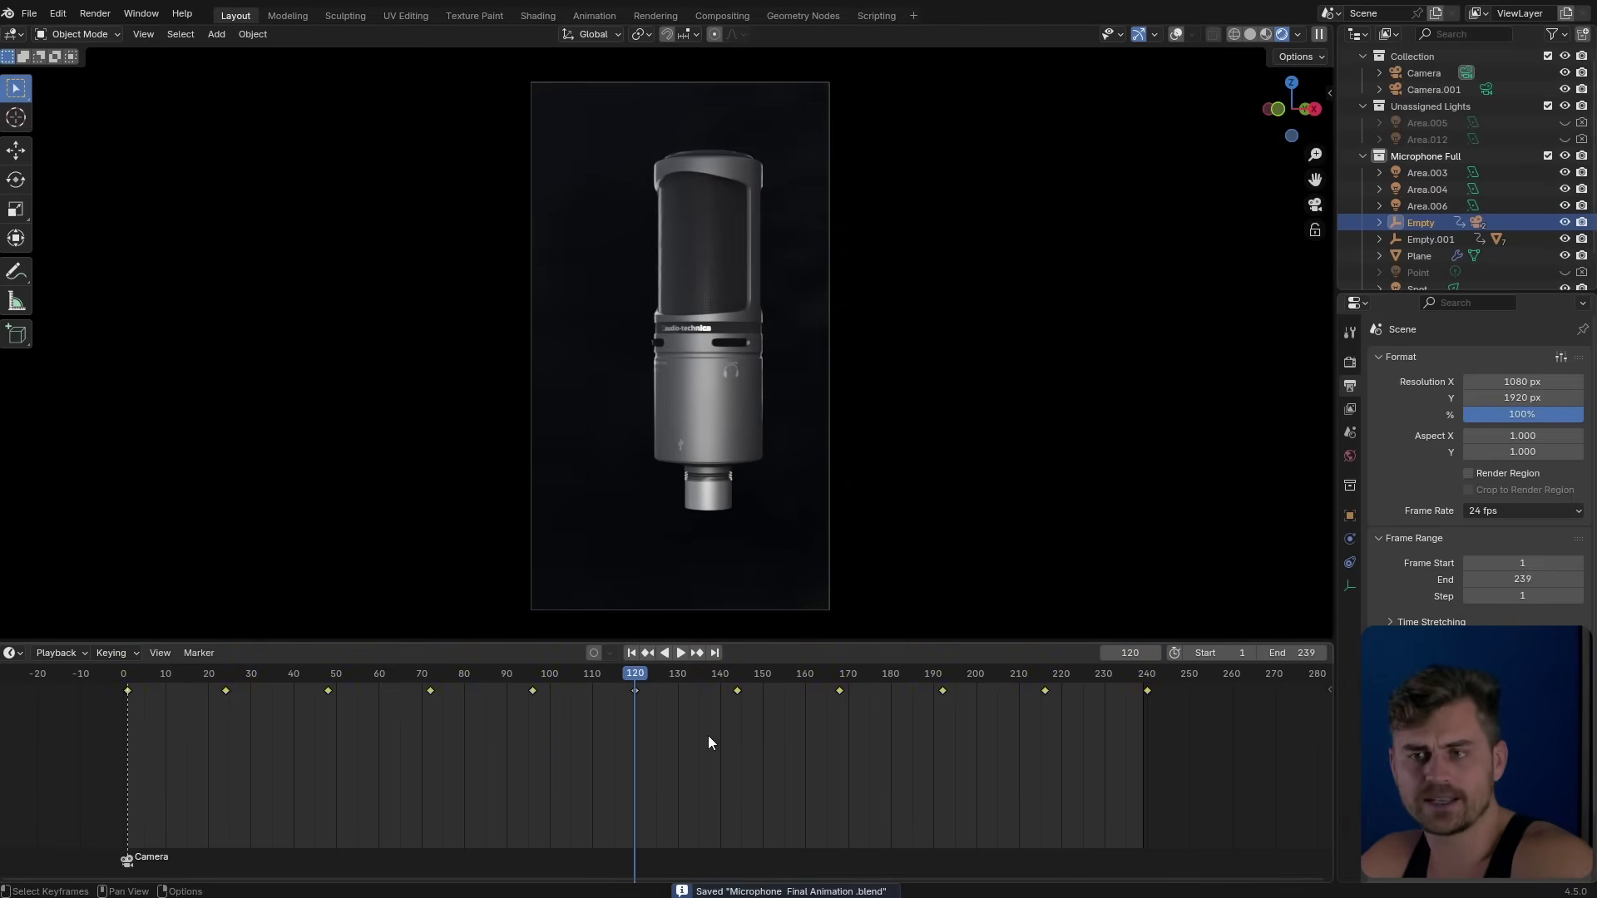
Try stretching the keyframe spacing, undo it, and review the camera move.
key("shift+Left")
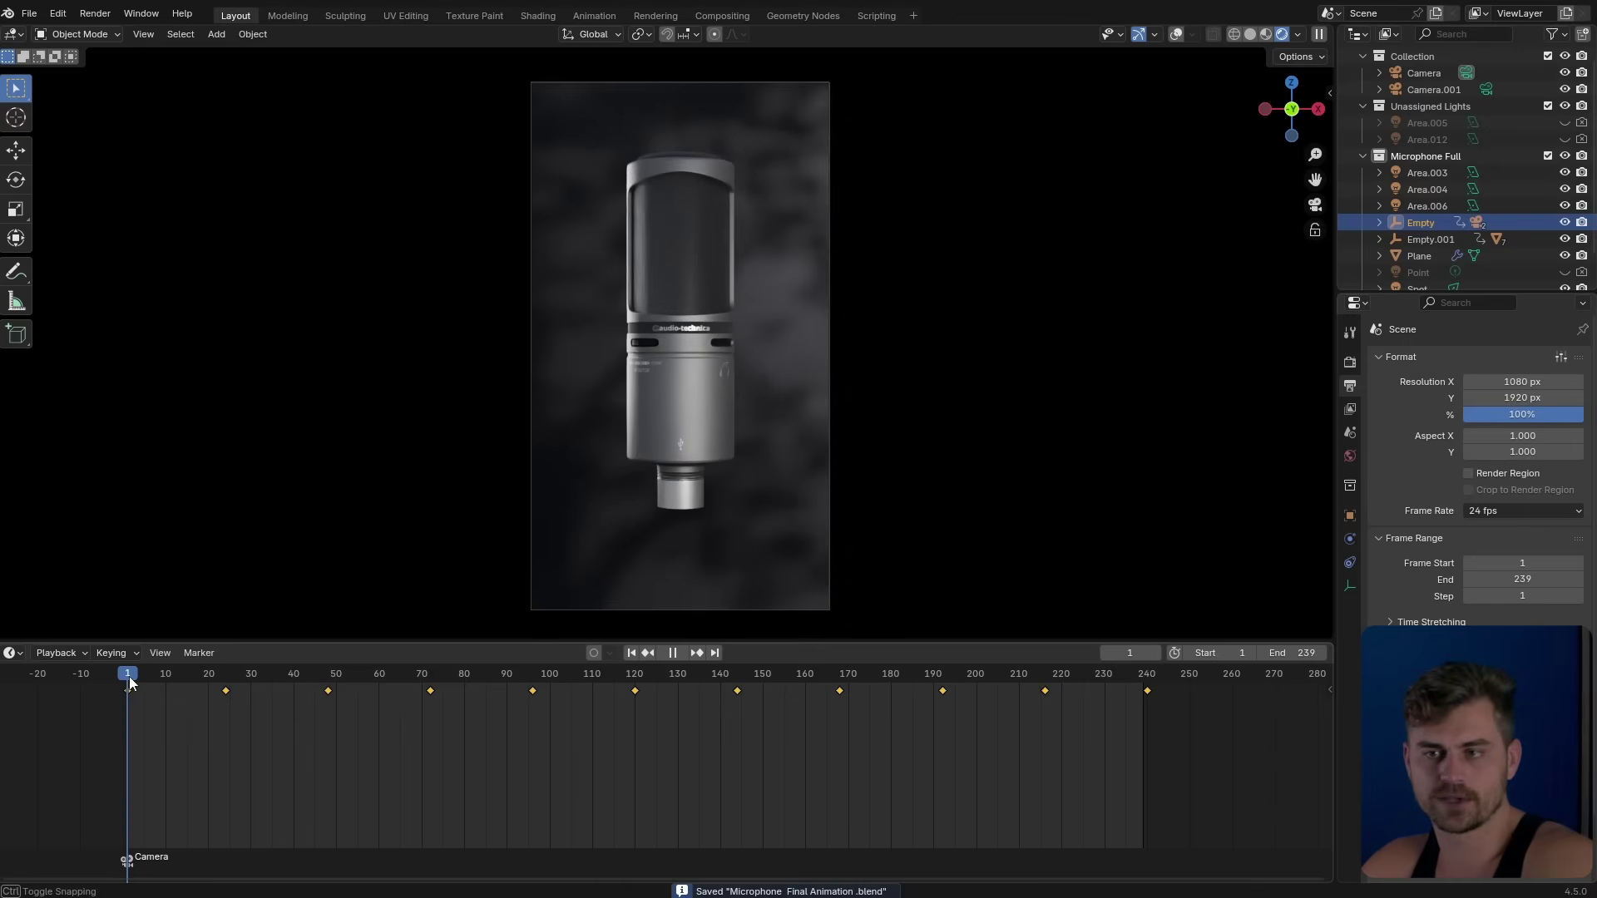
key("s")
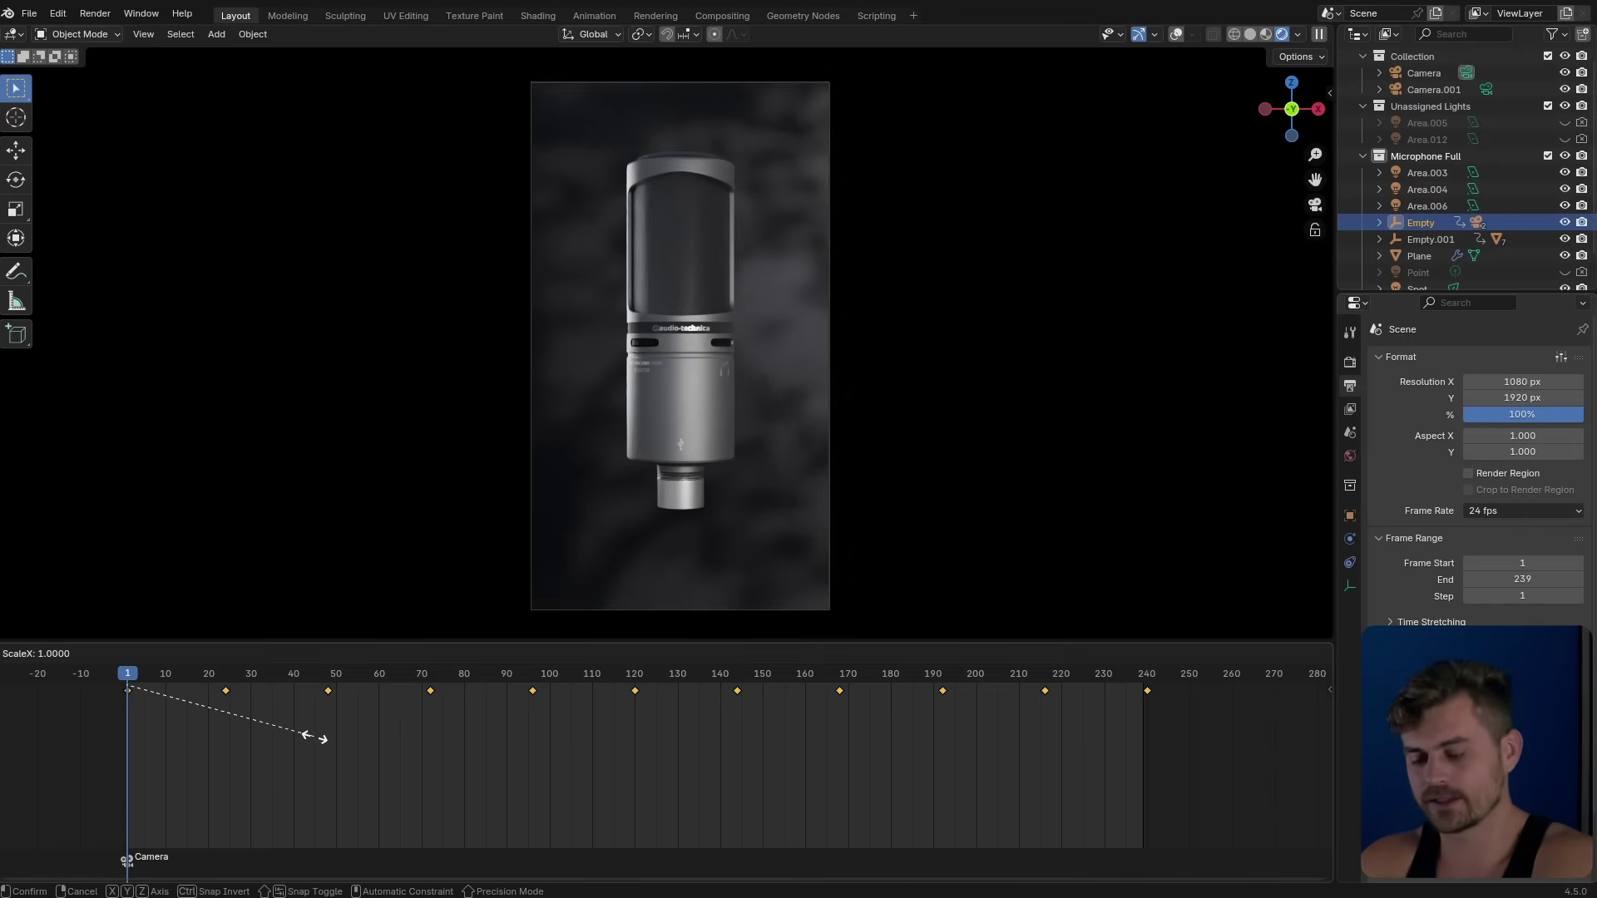
left_click(315, 737)
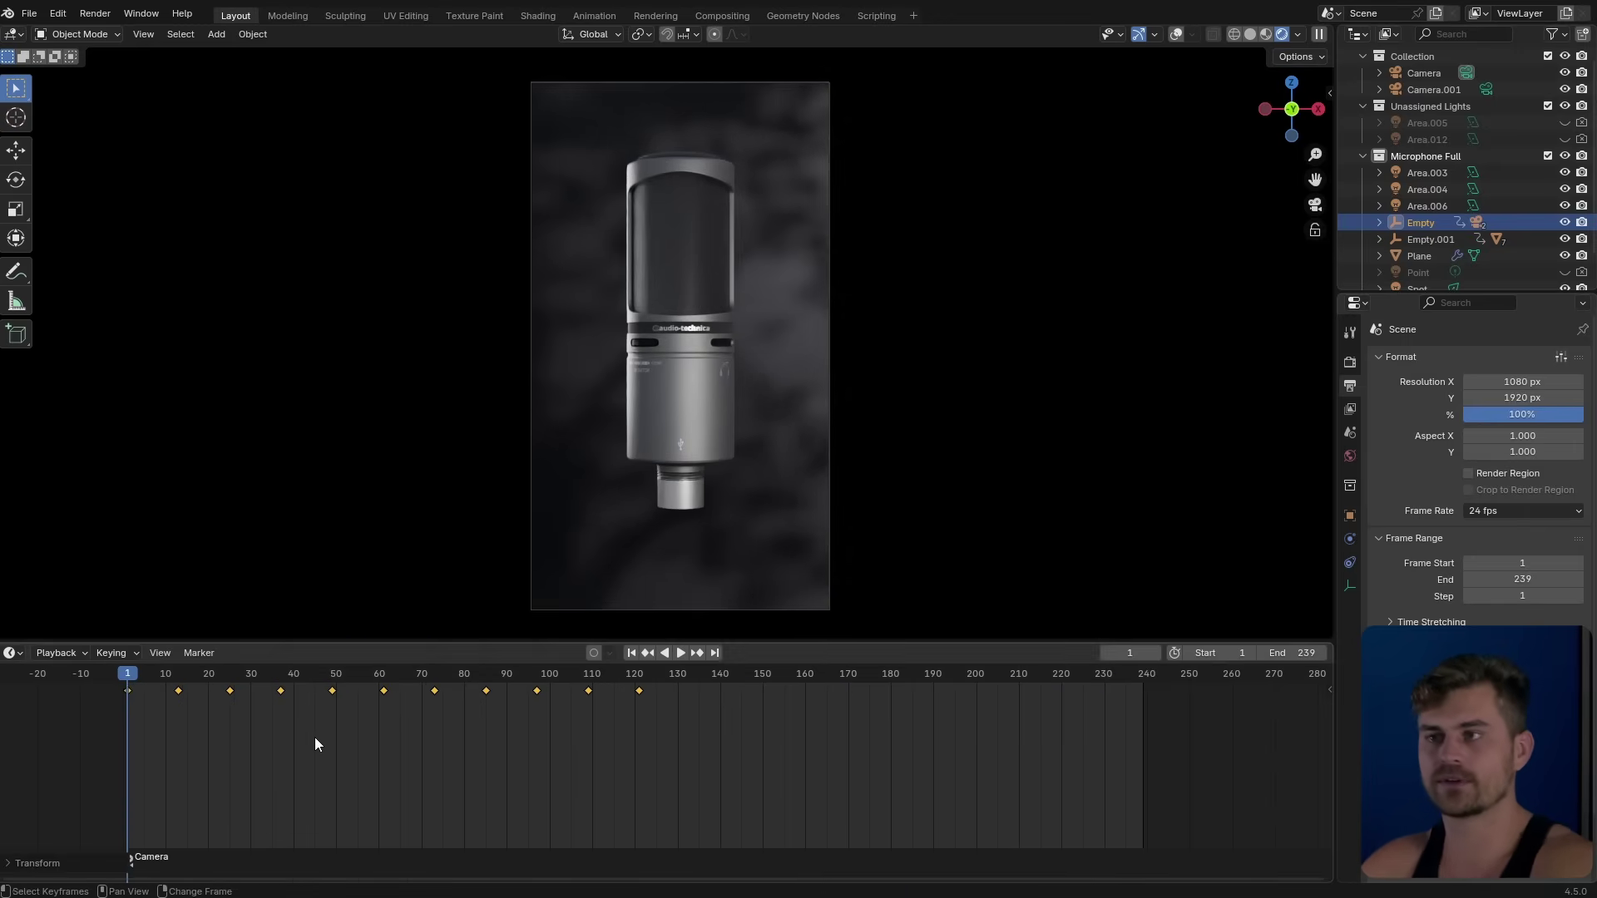
key("space")
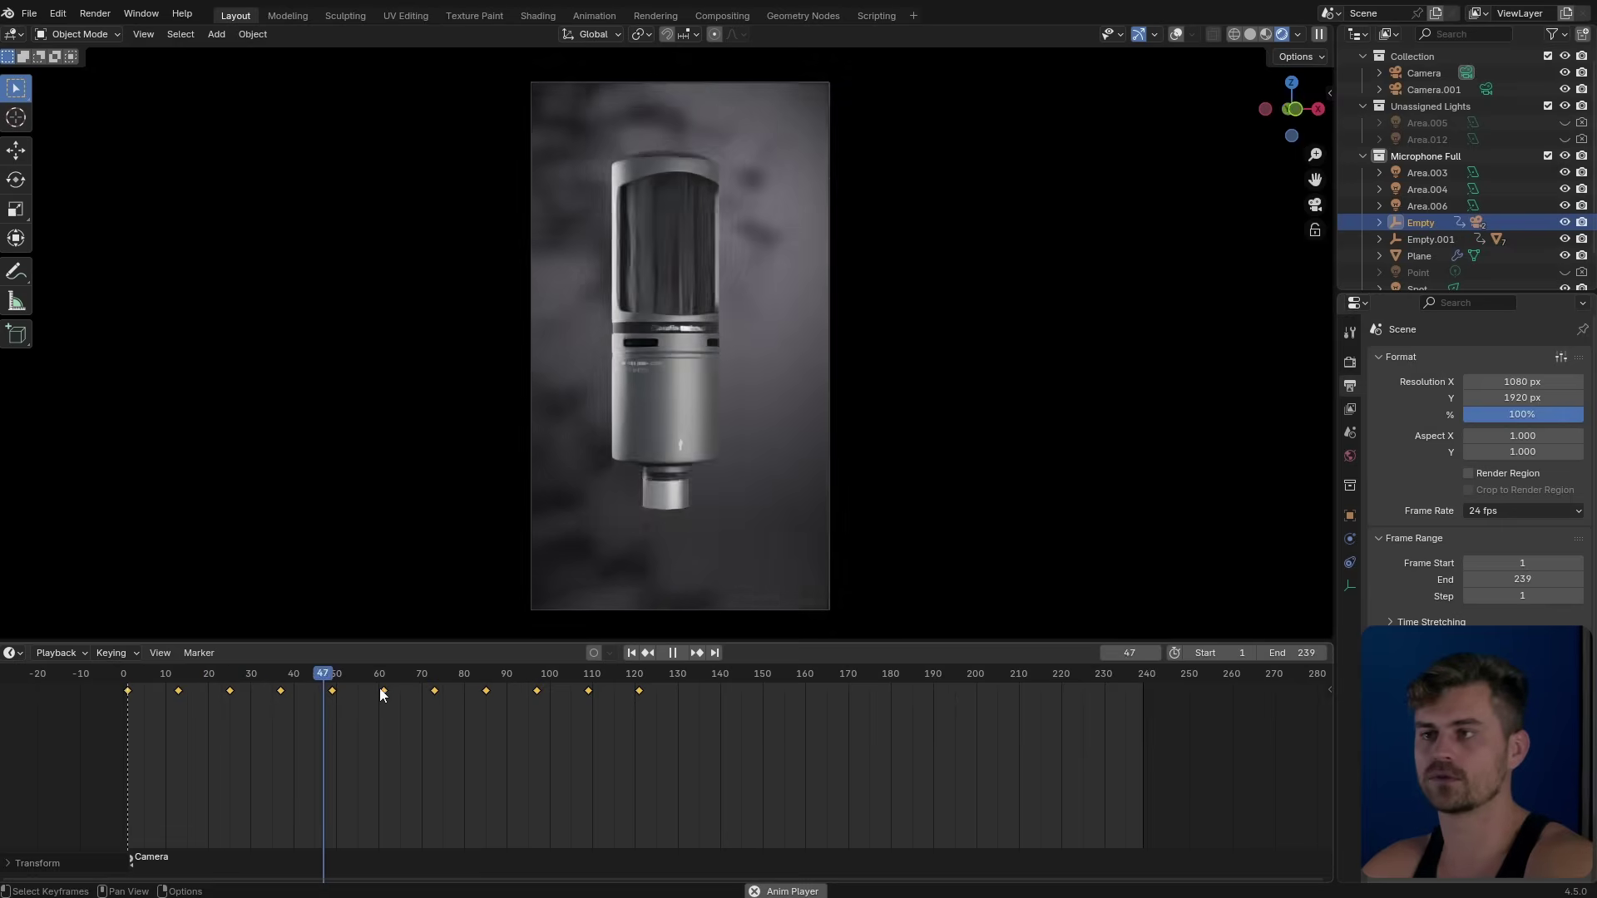
key("ctrl+z")
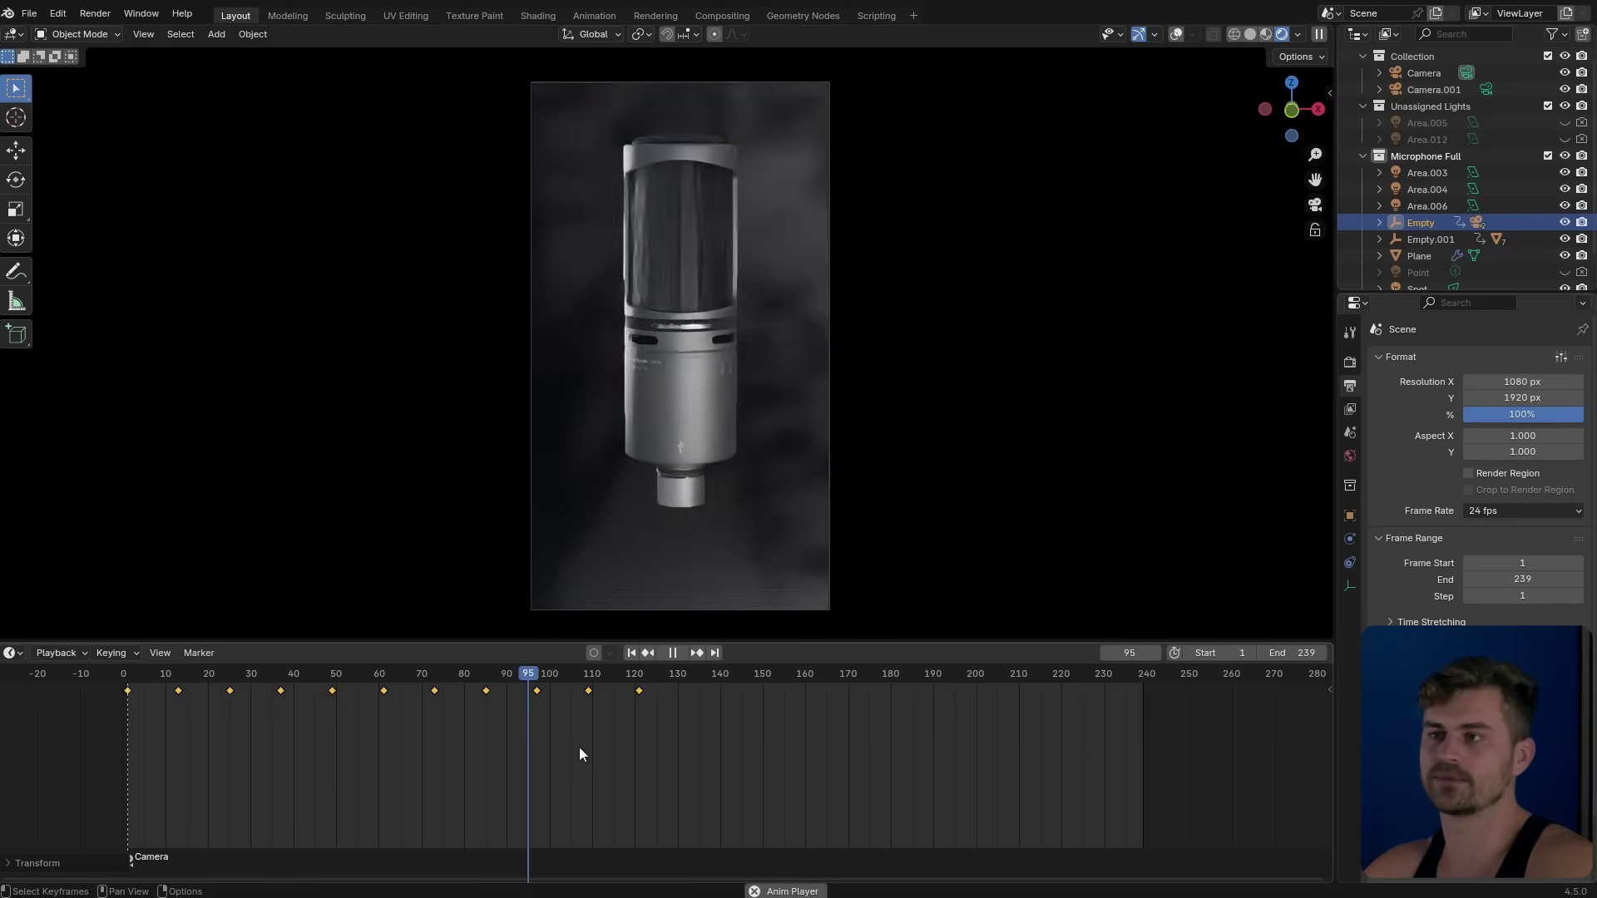
left_click_drag(214, 669, 225, 691)
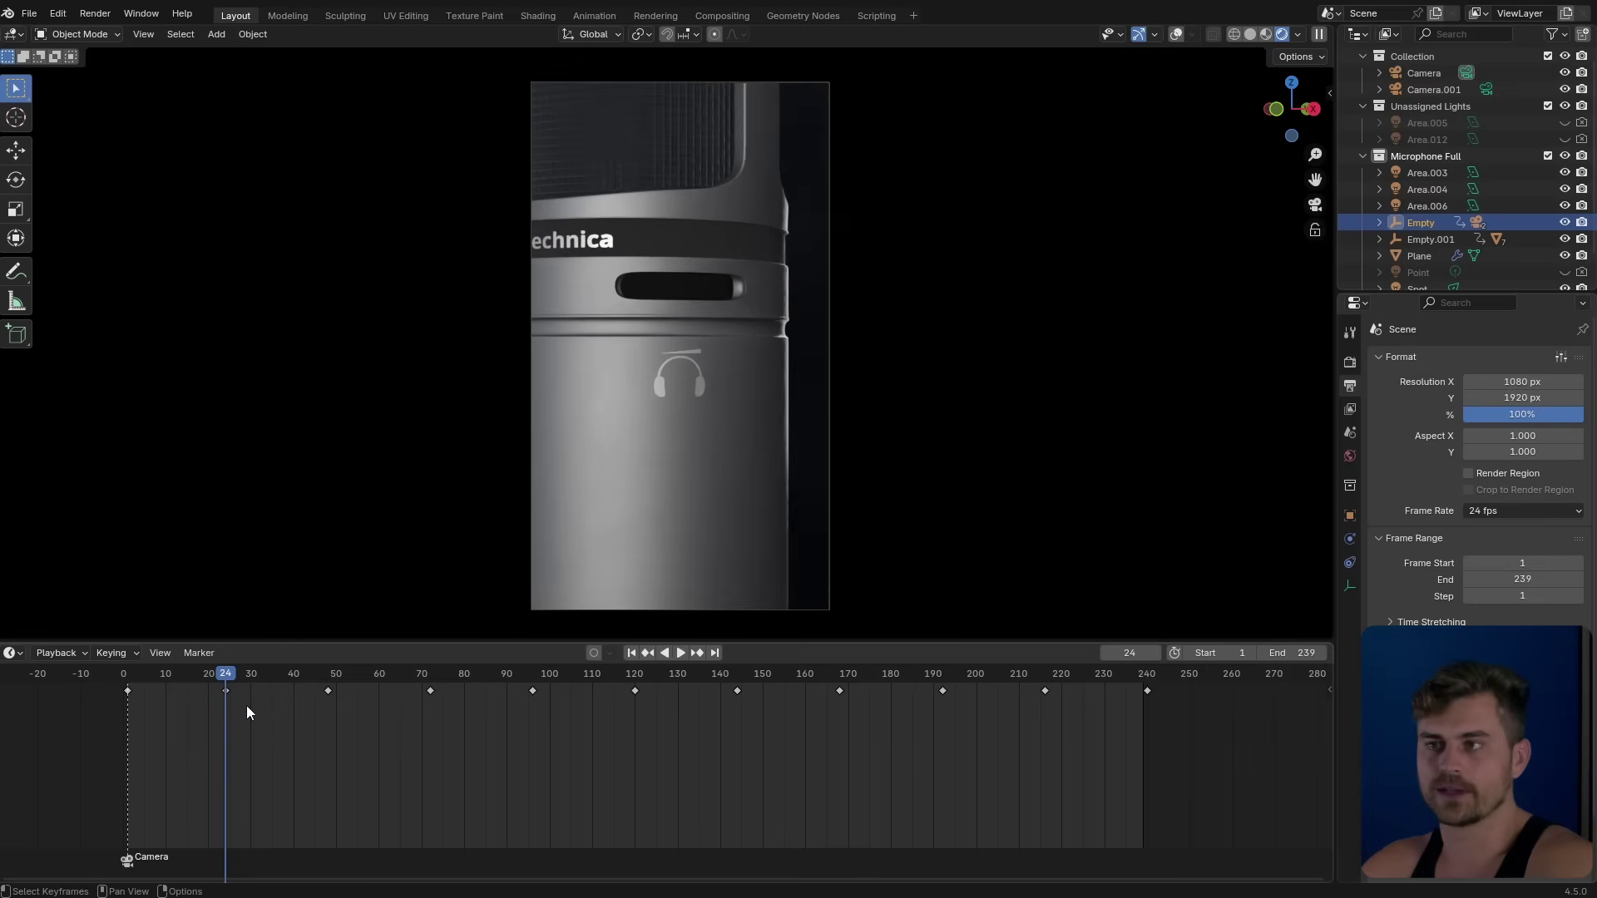
key("space")
key("space")
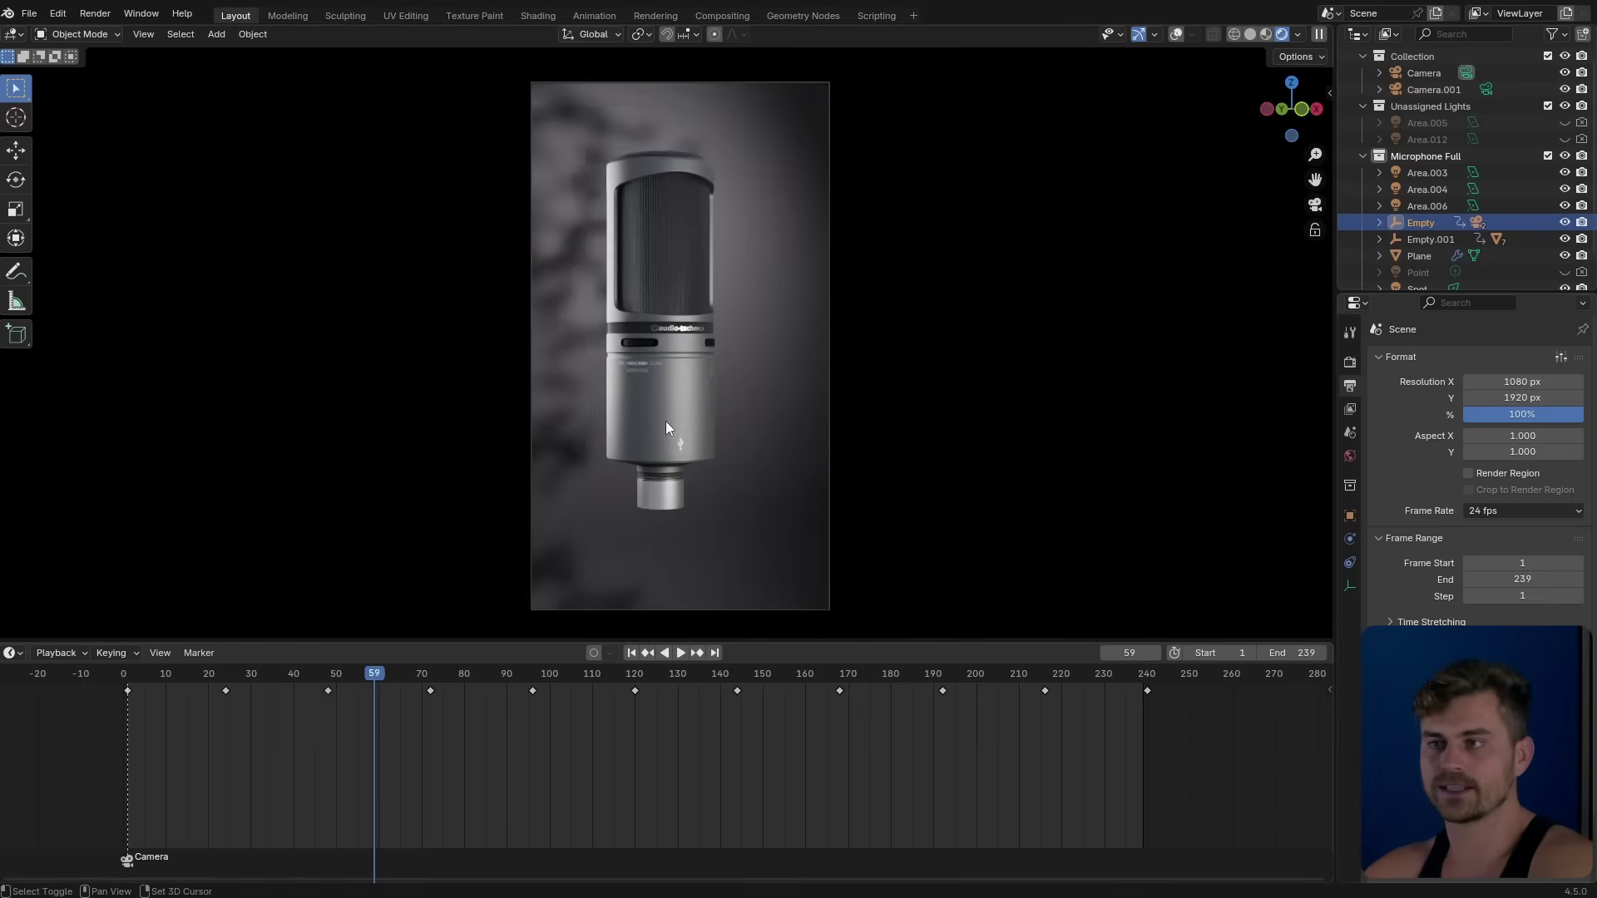
left_click_drag(379, 696, 432, 699)
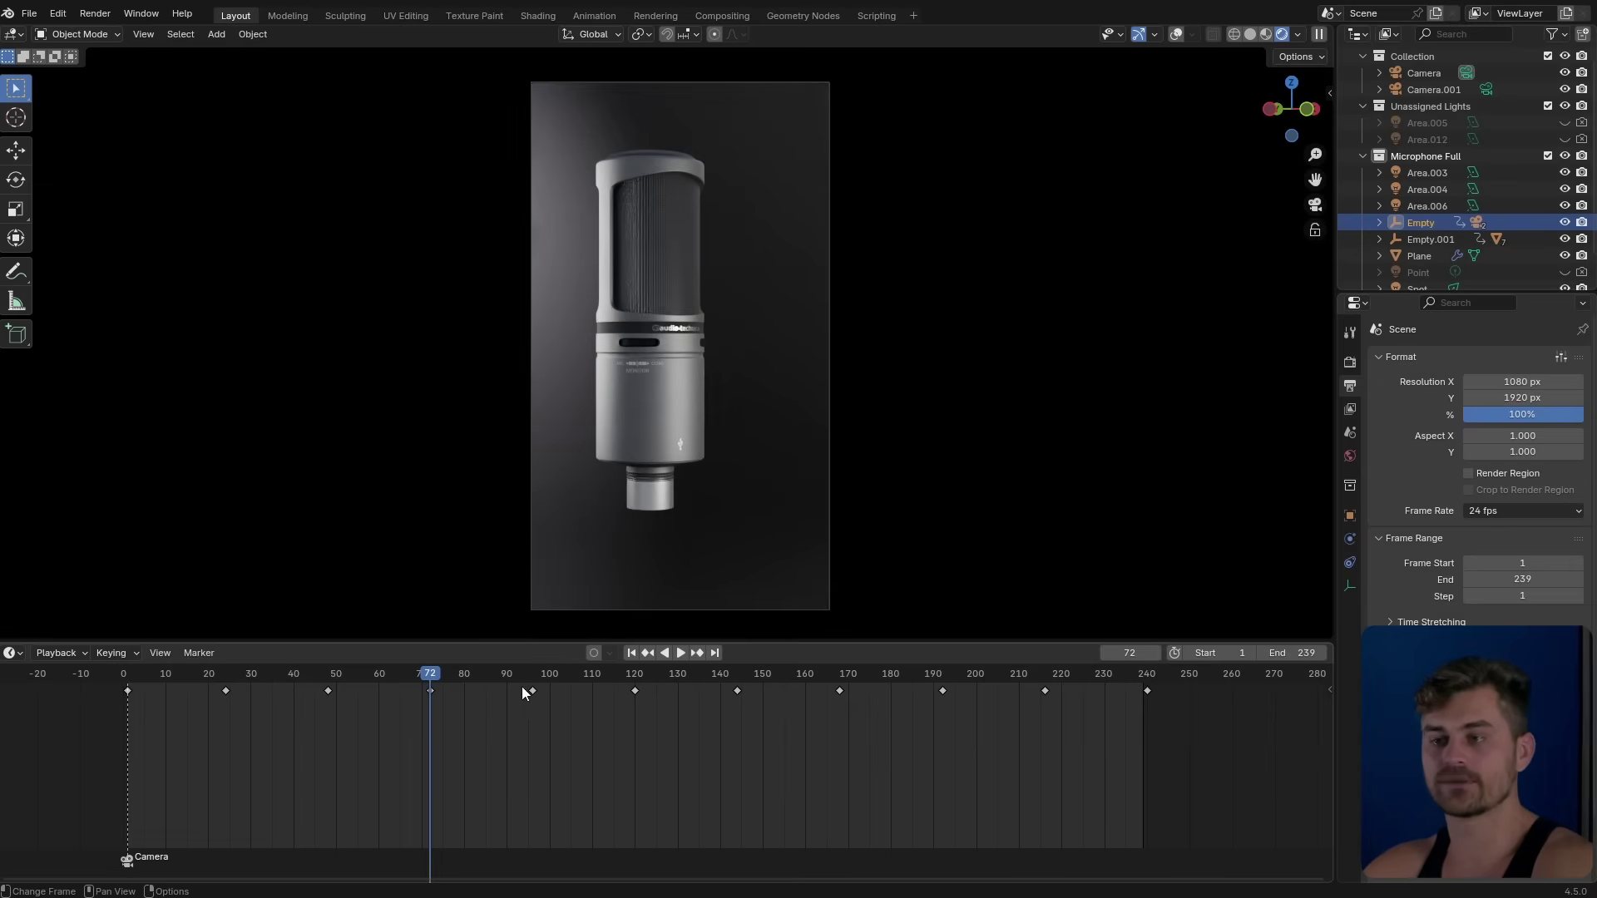
mouse_move(352, 680)
left_mouse_down()
mouse_move(330, 676)
mouse_move(379, 684)
left_mouse_up()
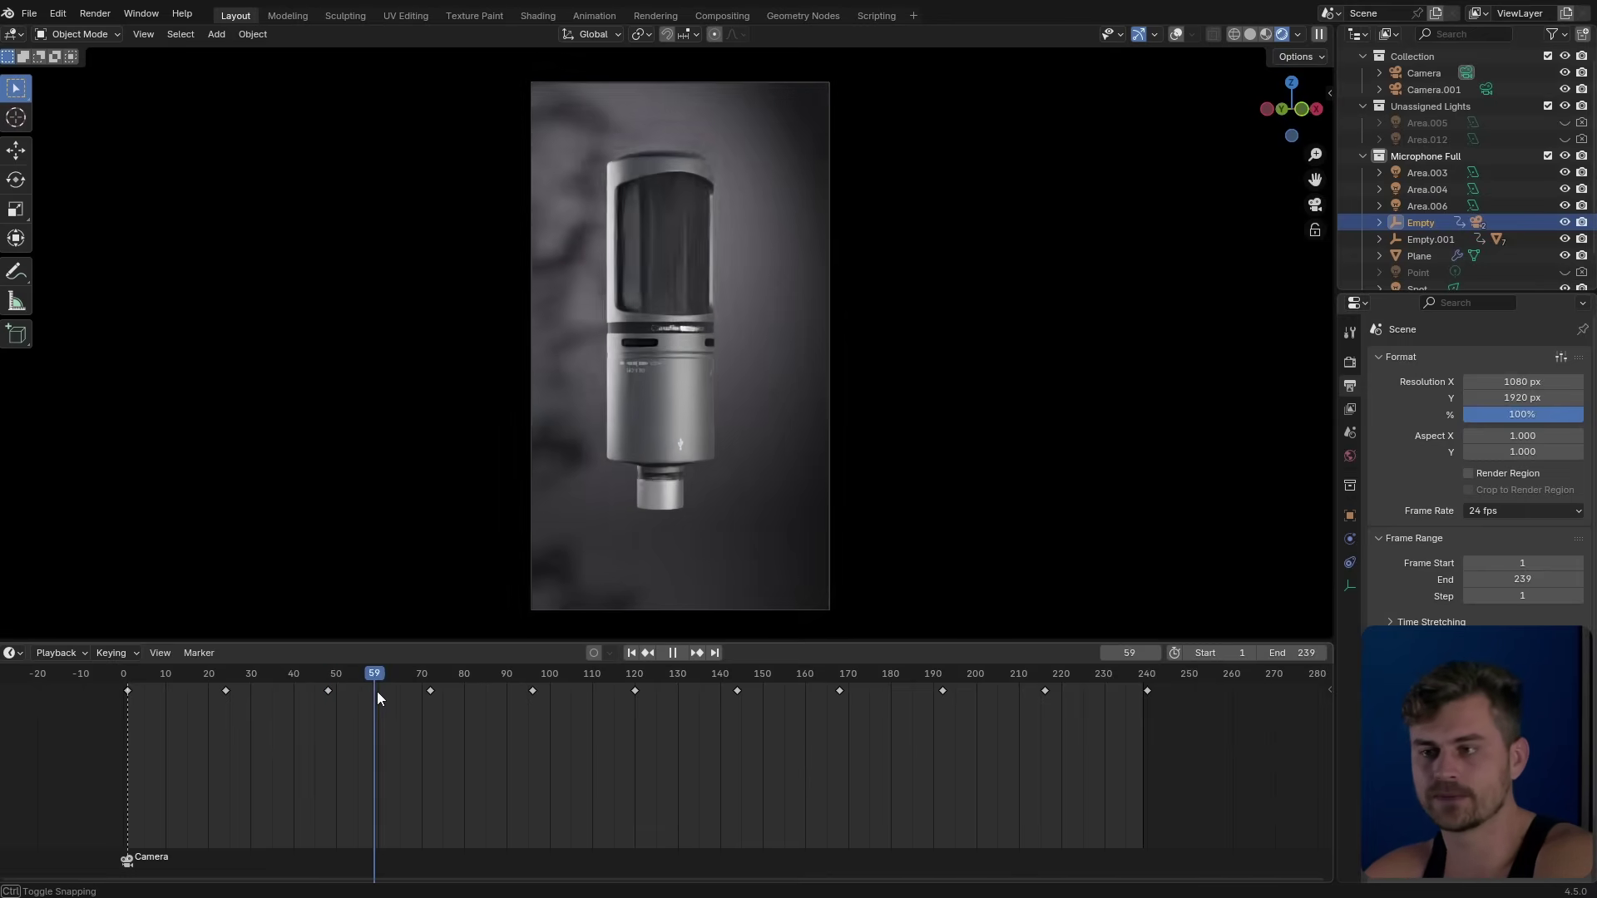
Pull the keyframes at 72 (to 60), 96 and about 120 earlier, then play the result.
left_click_drag(510, 723, 497, 689)
key("g")
left_click(350, 707)
key("g")
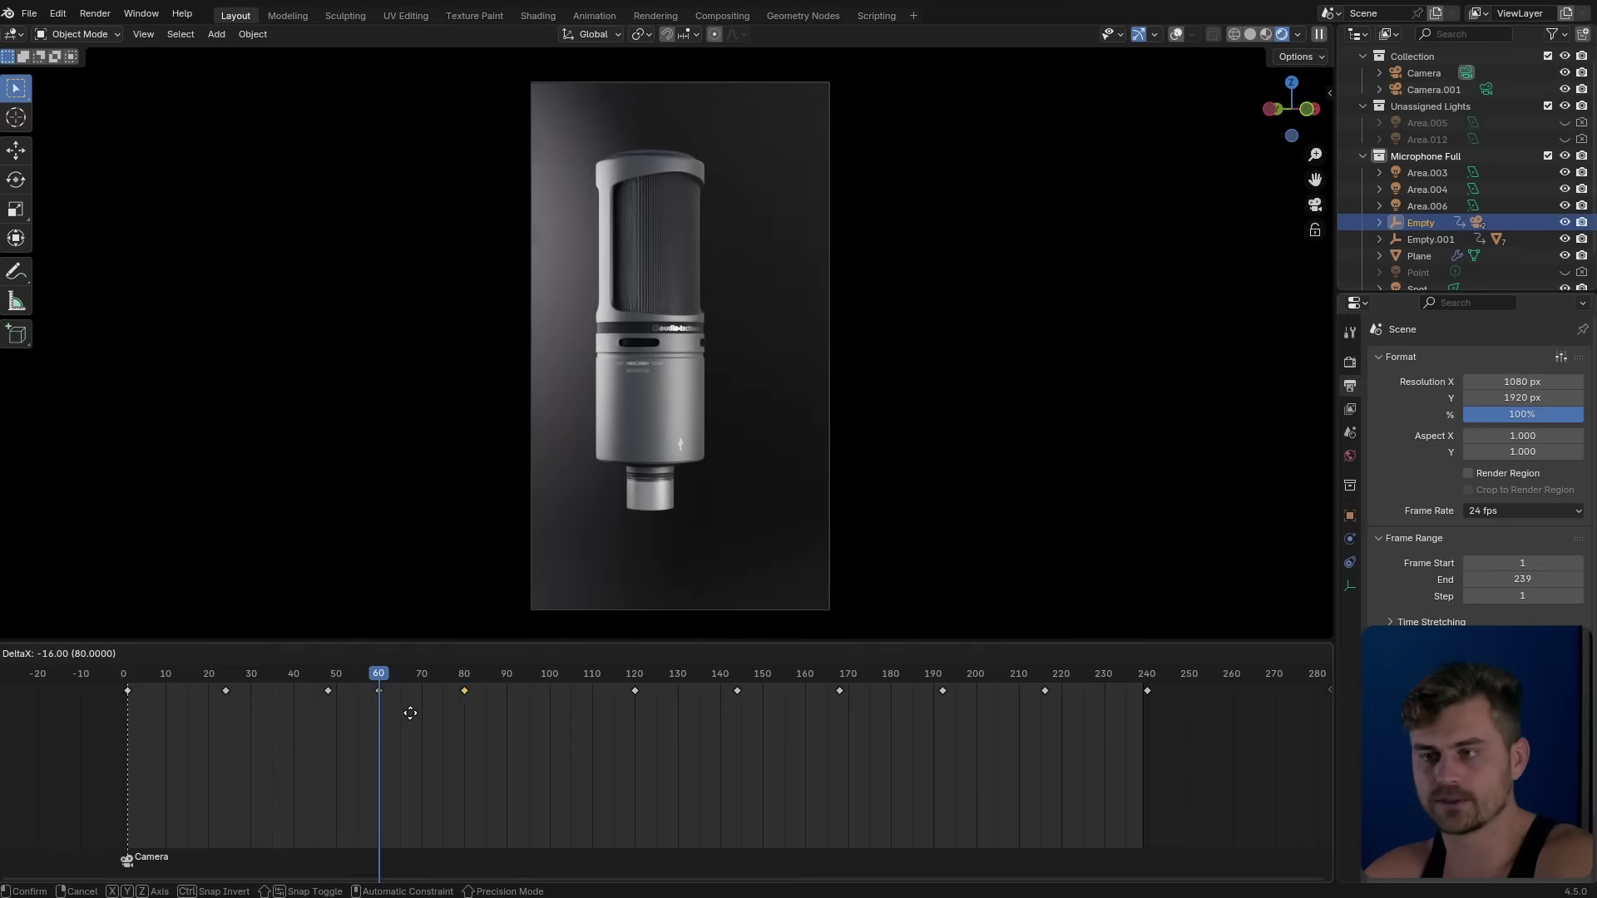
left_click(387, 718)
left_click(617, 682)
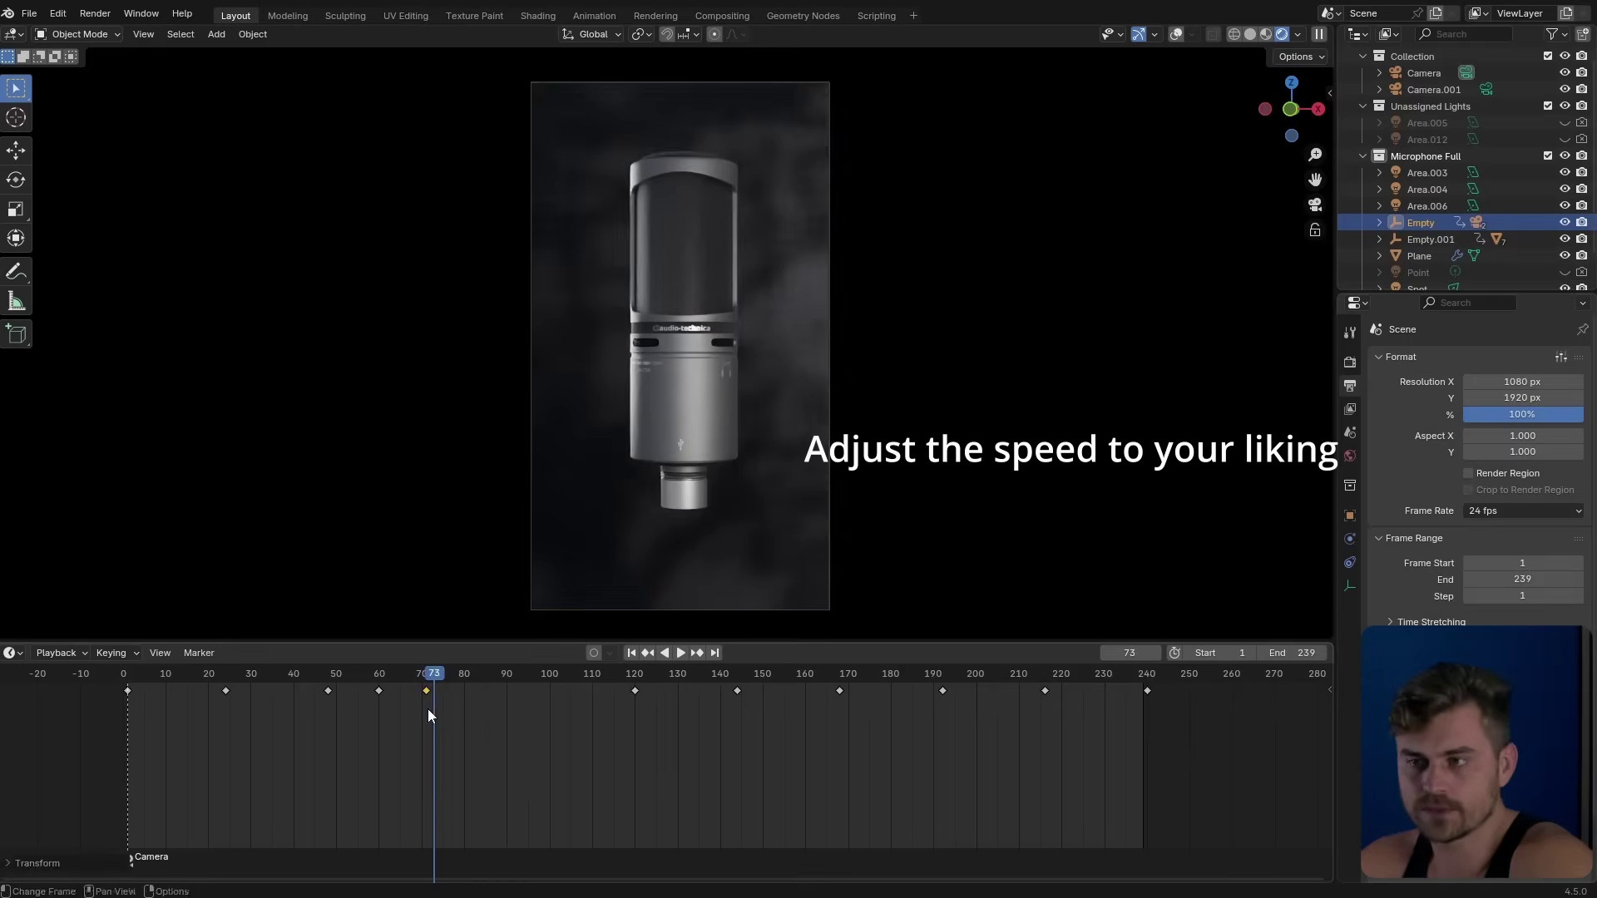
key("g")
left_click(441, 713)
left_click_drag(381, 707, 532, 707)
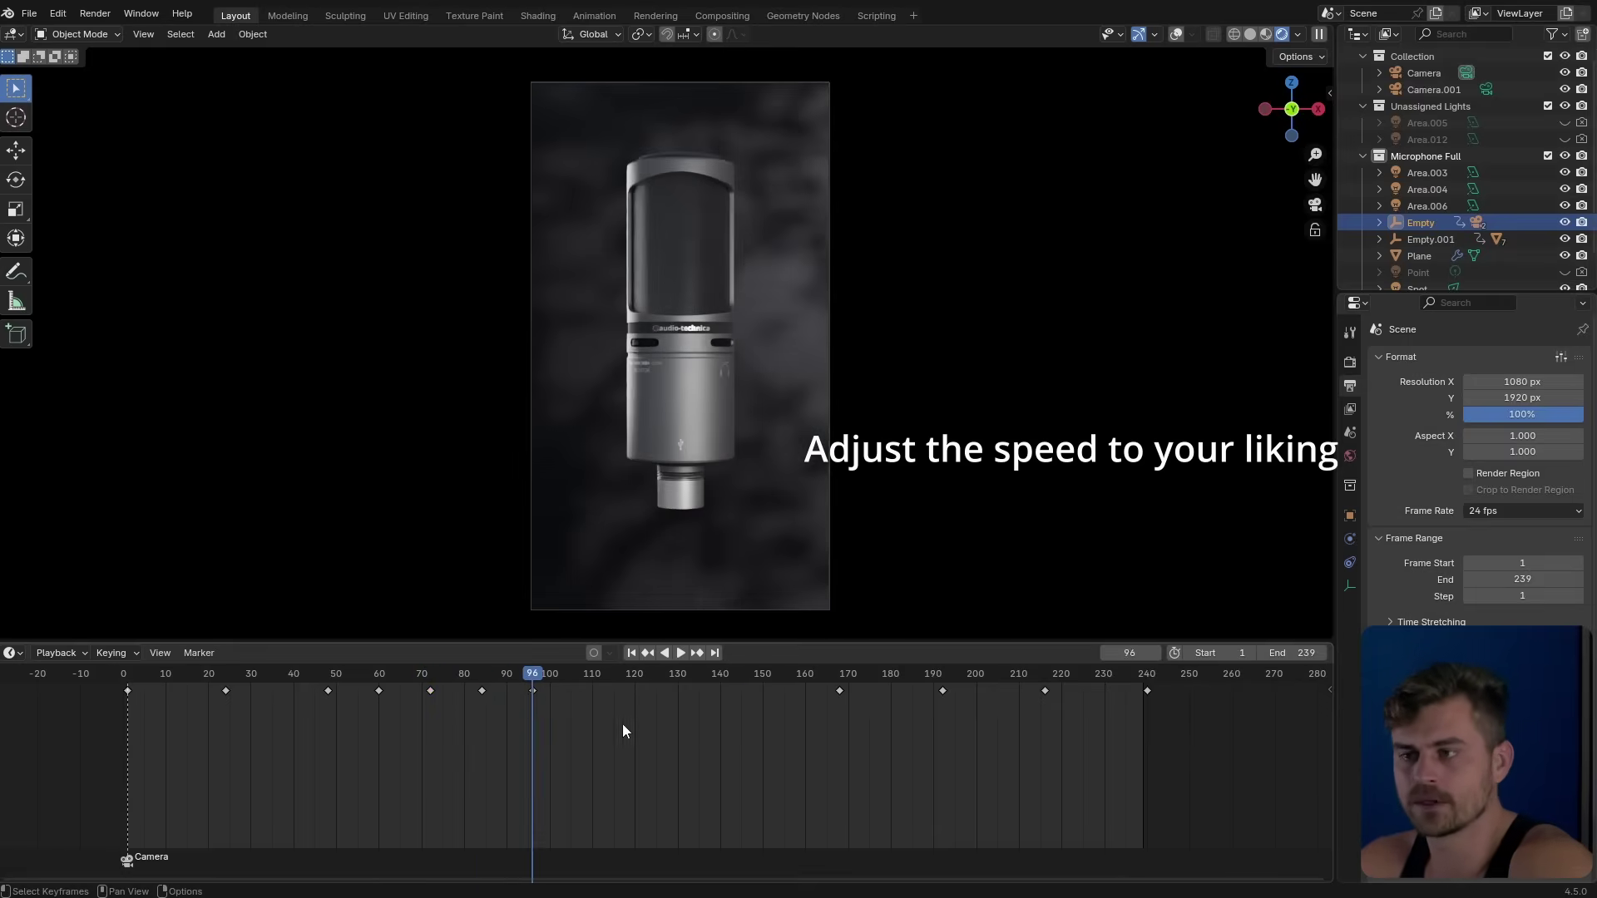
key("space")
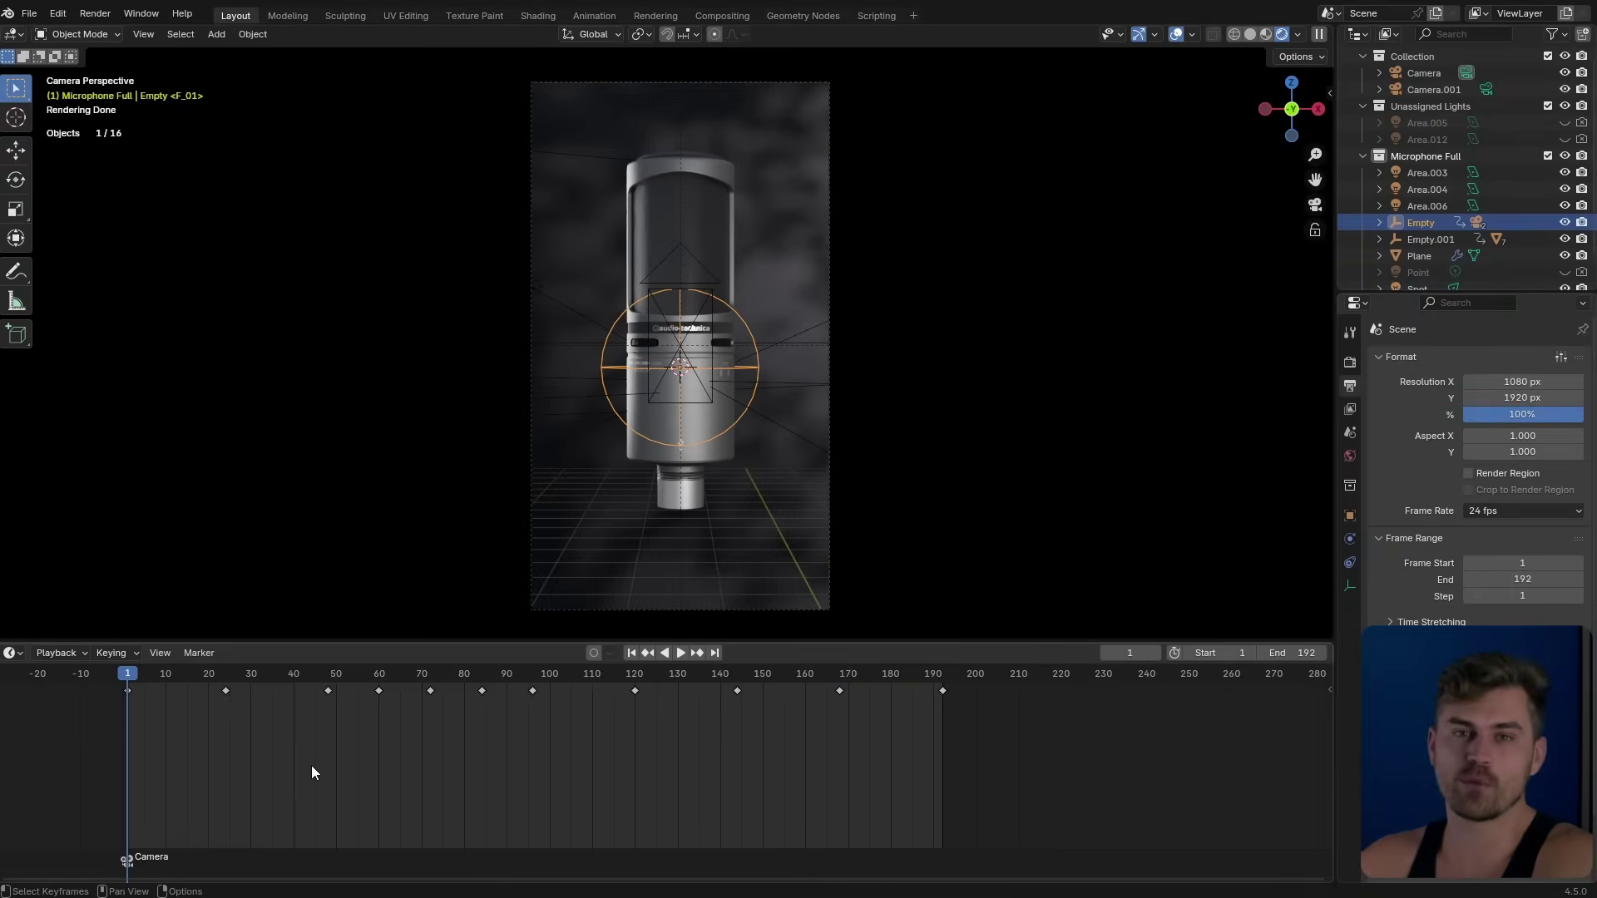
At frame 65, add a timeline marker and bind Camera.001 to it.
key("space")
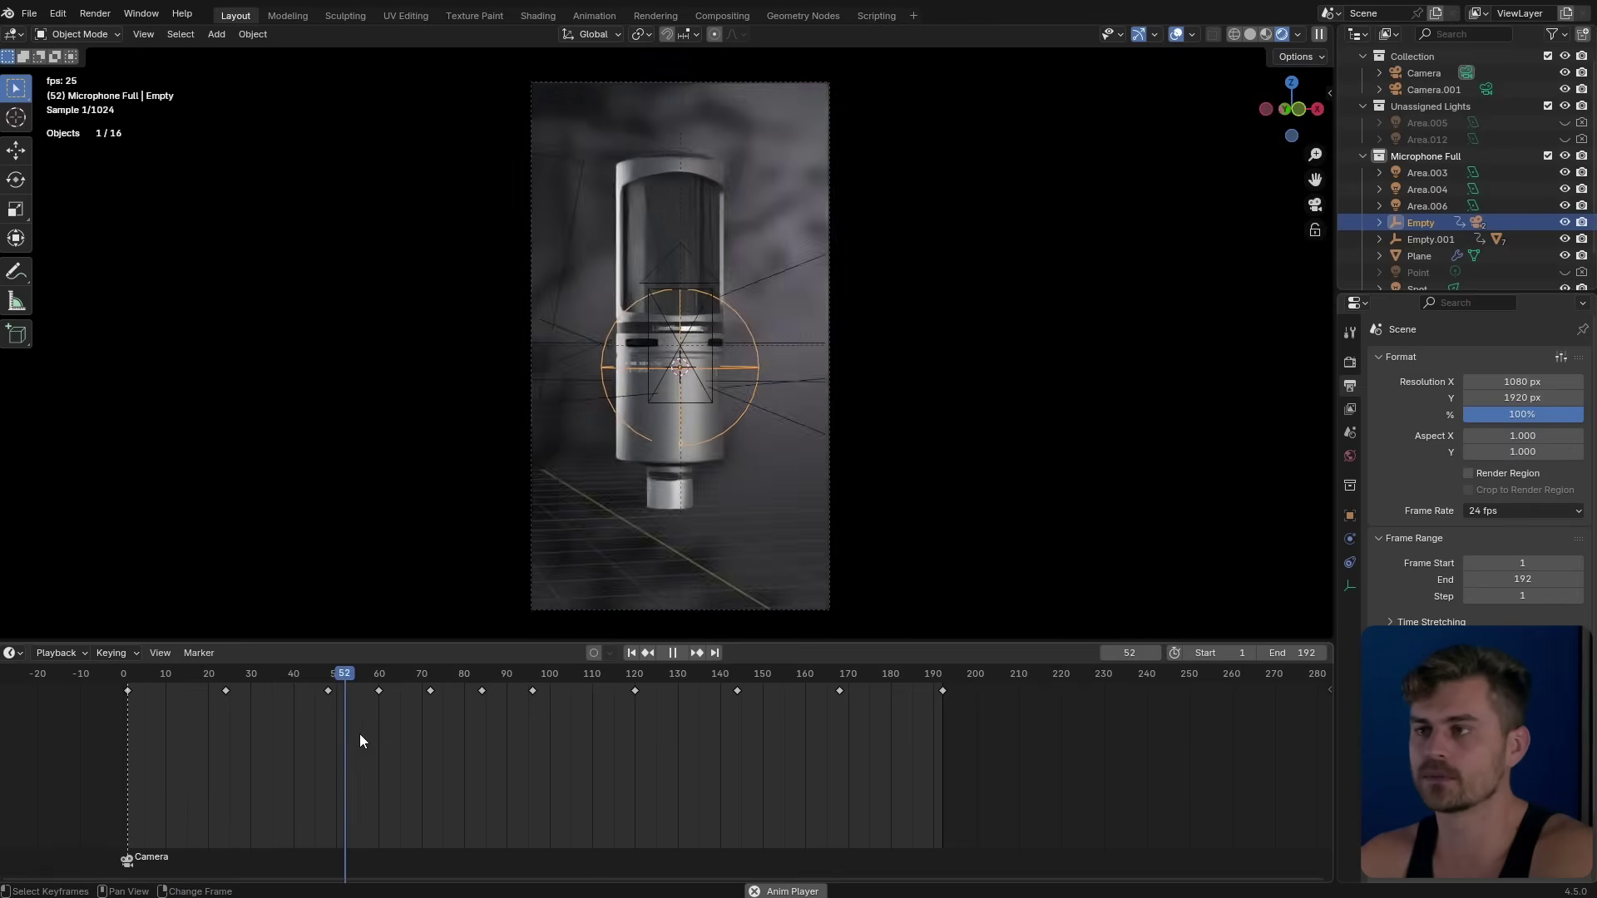
key("space")
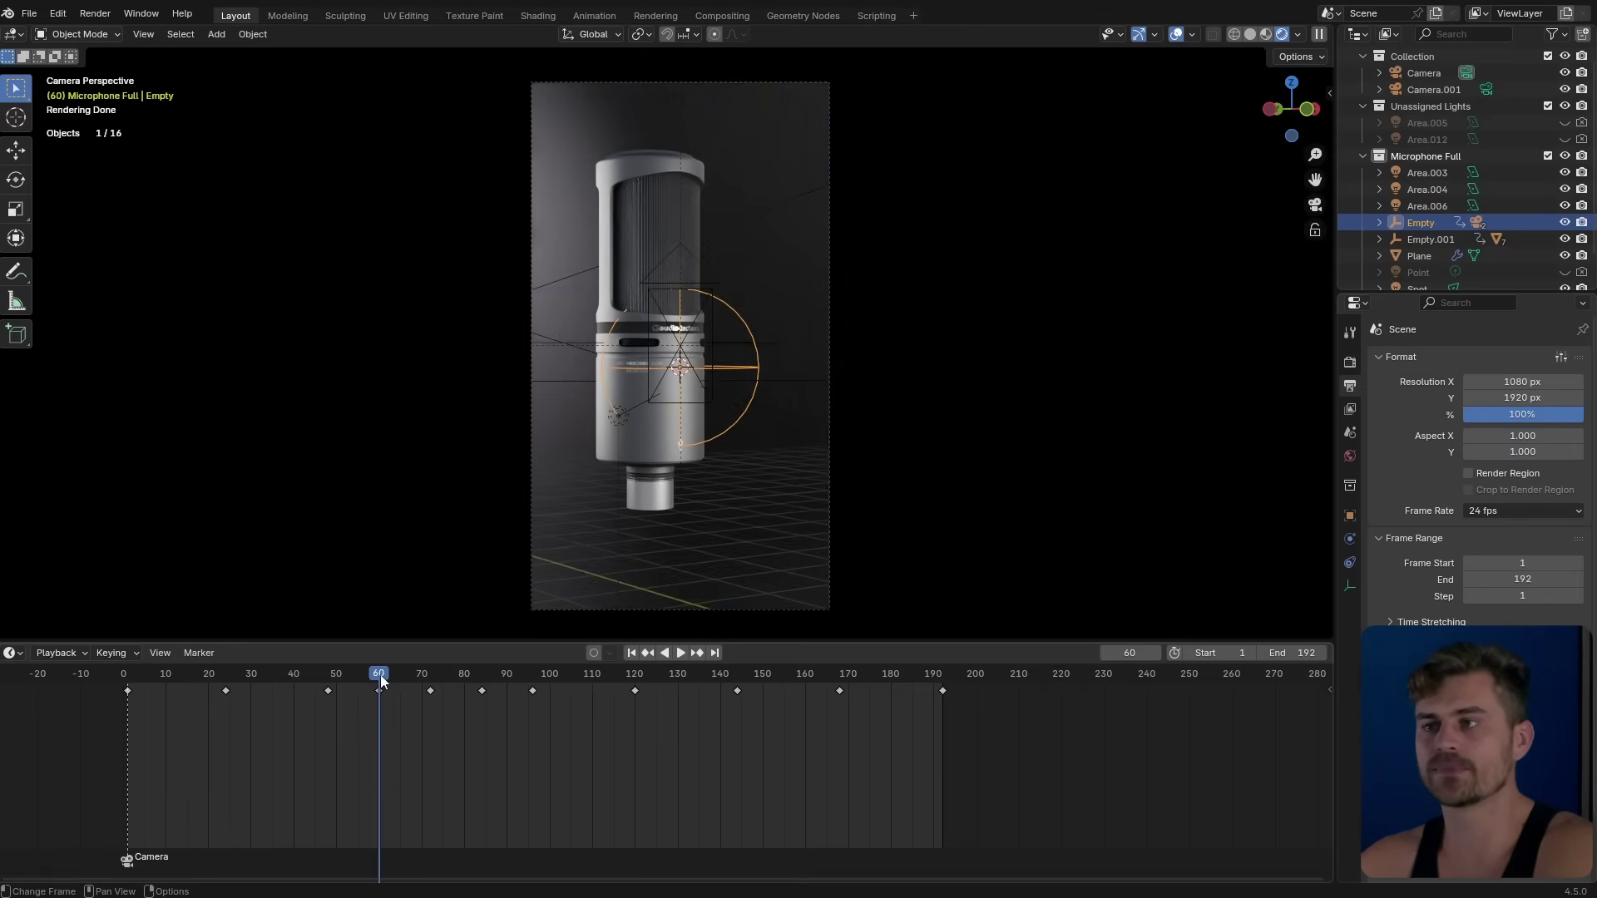
left_click_drag(384, 680, 400, 684)
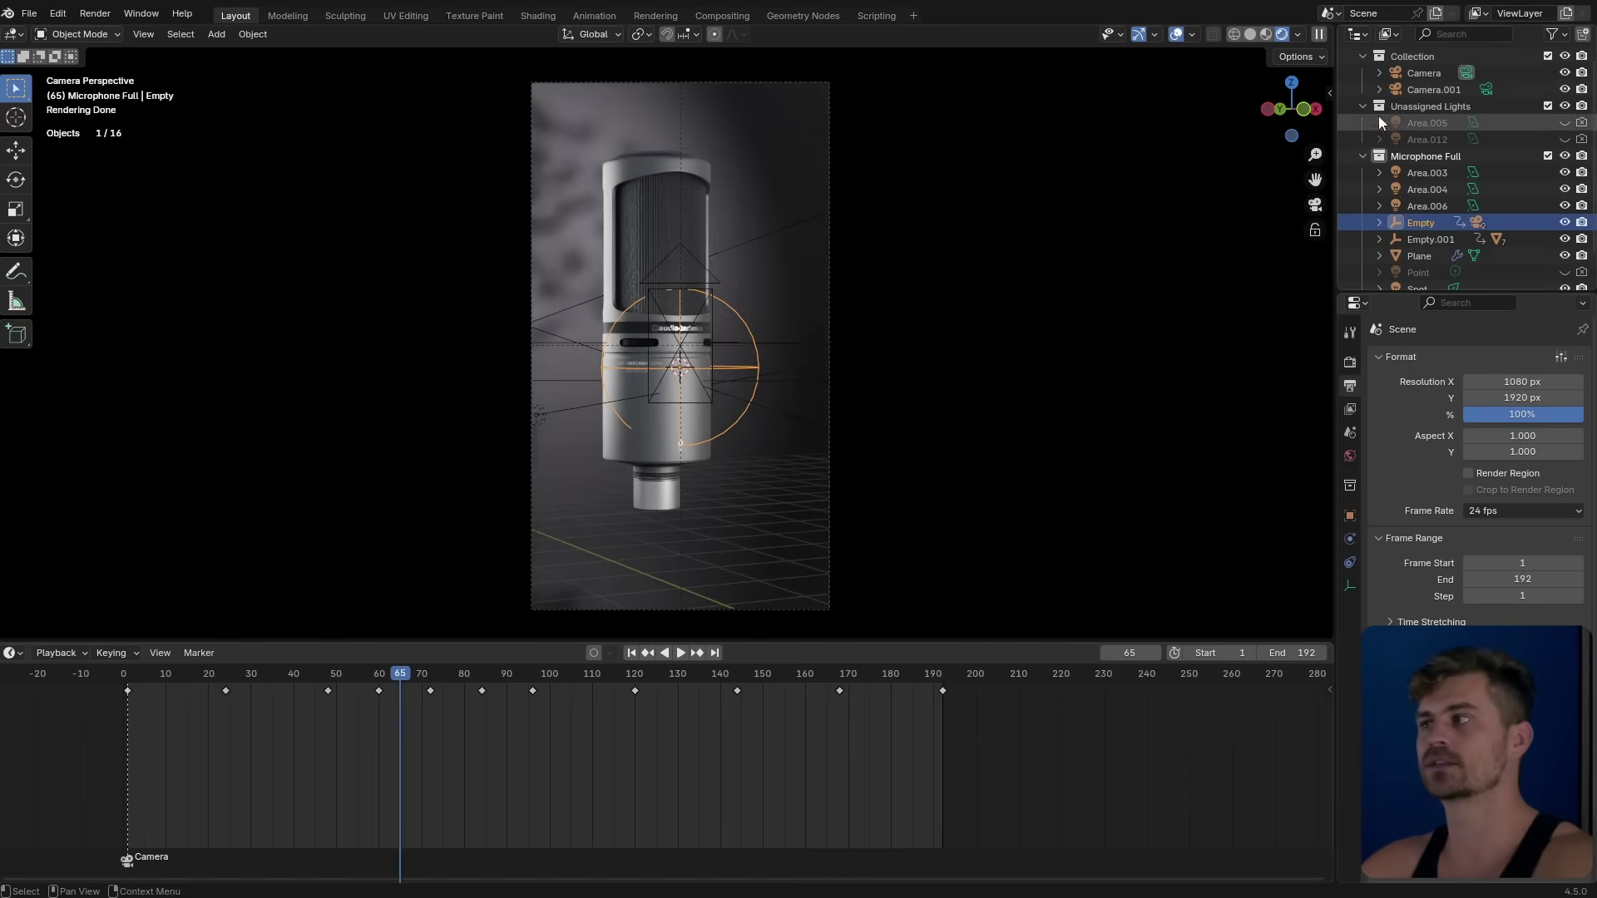
left_click(1433, 89)
key("ctrl+b")
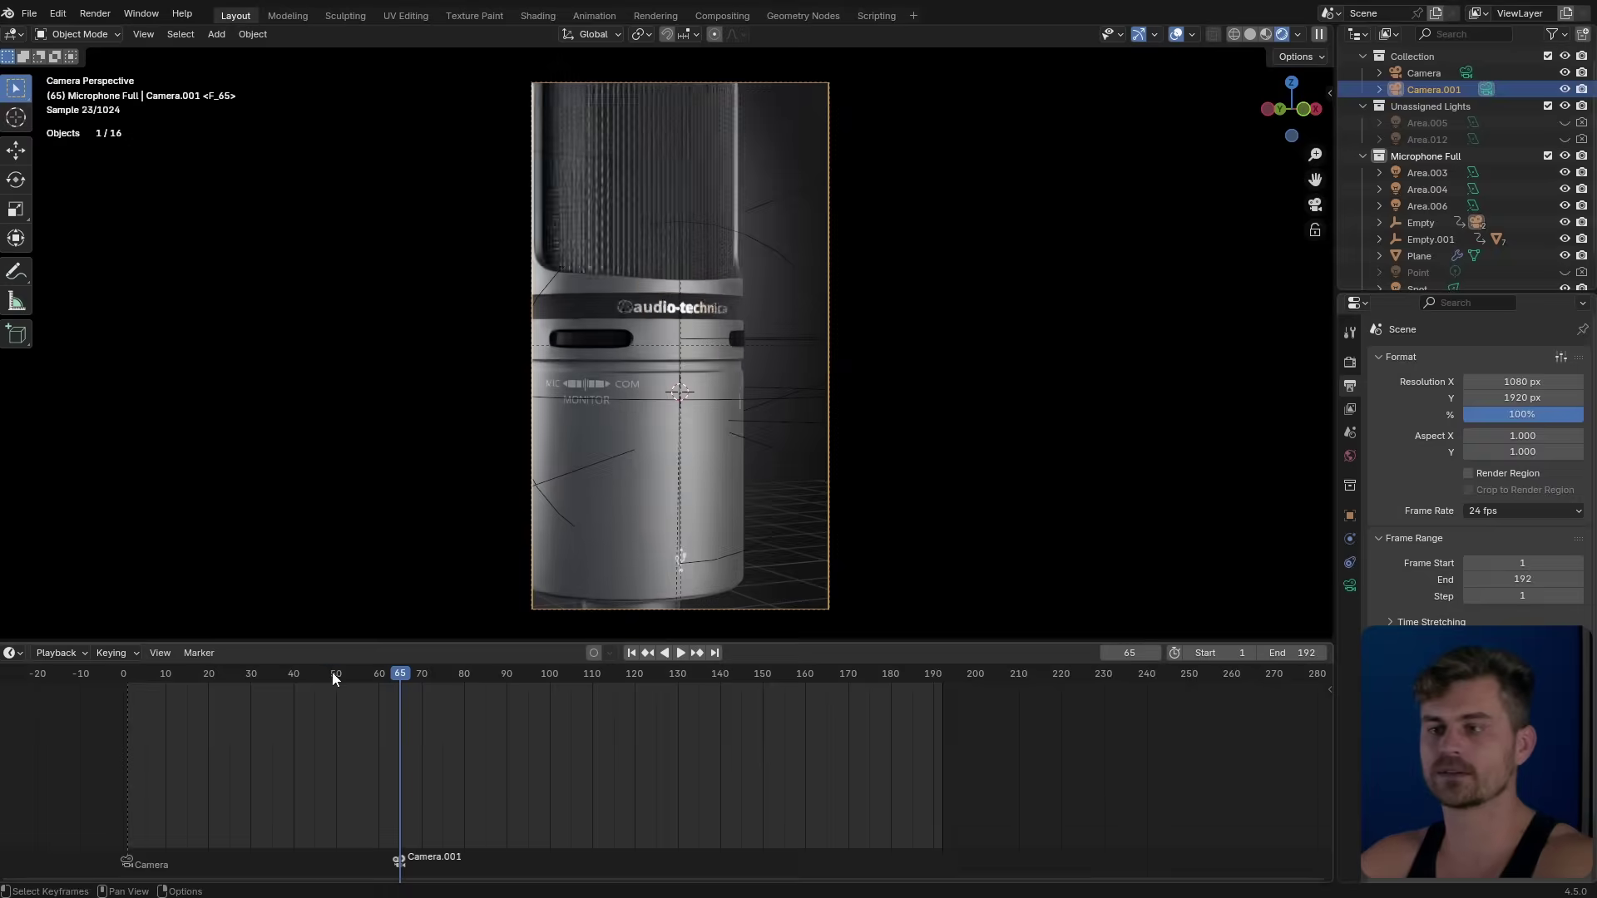
left_click(357, 677)
key("space")
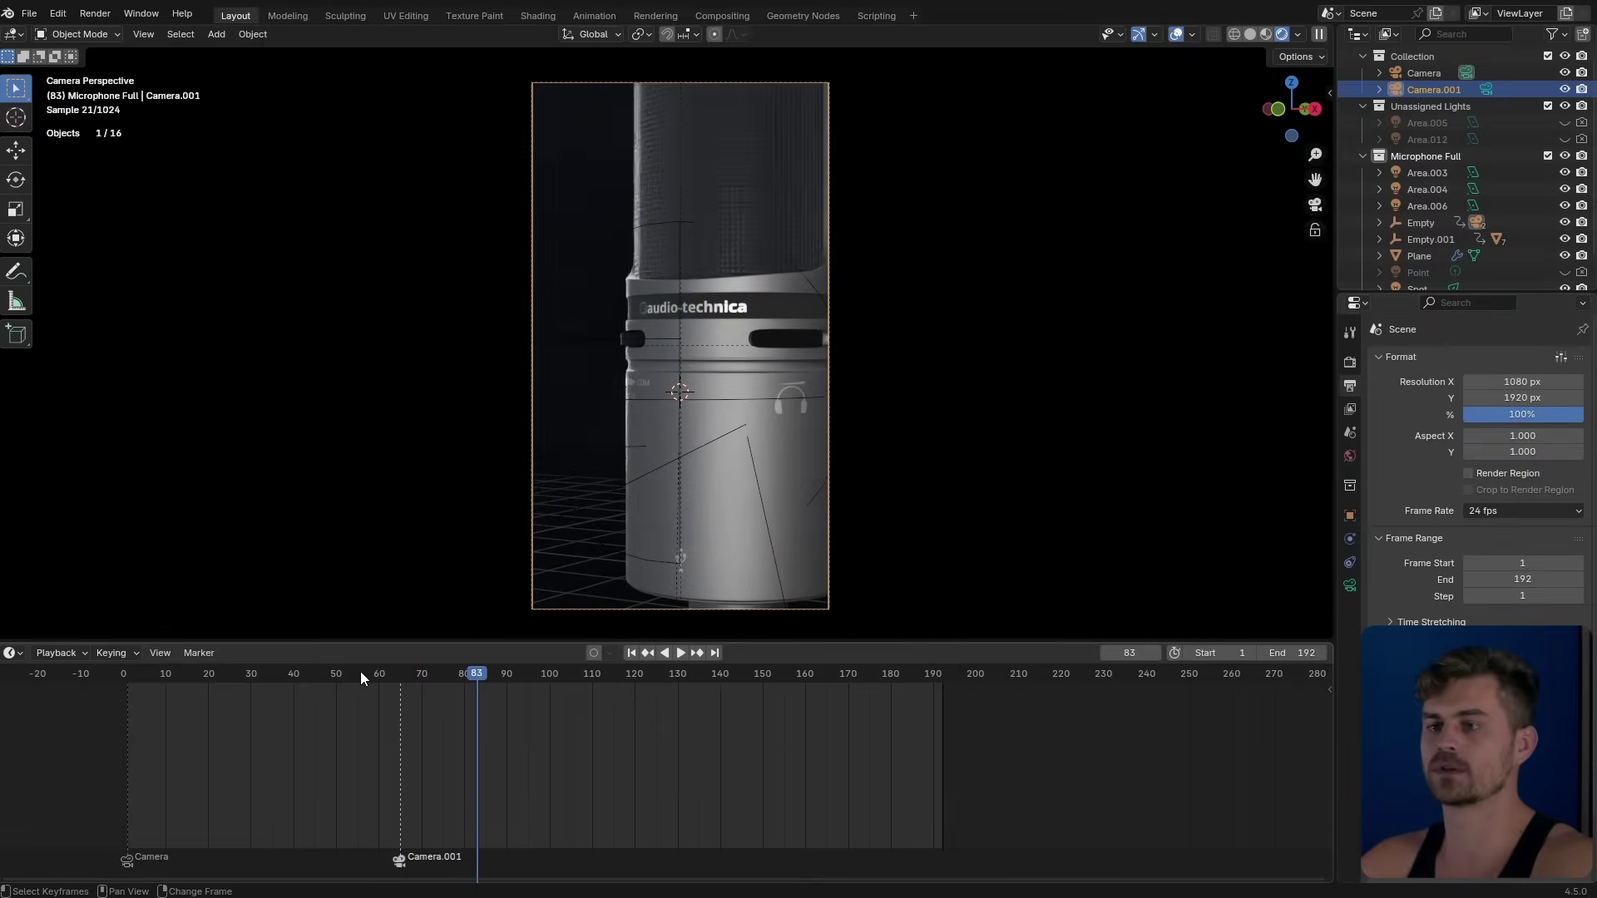
Hide the overlays and play through the Camera.001 cut to preview it.
left_click(335, 667)
key("space")
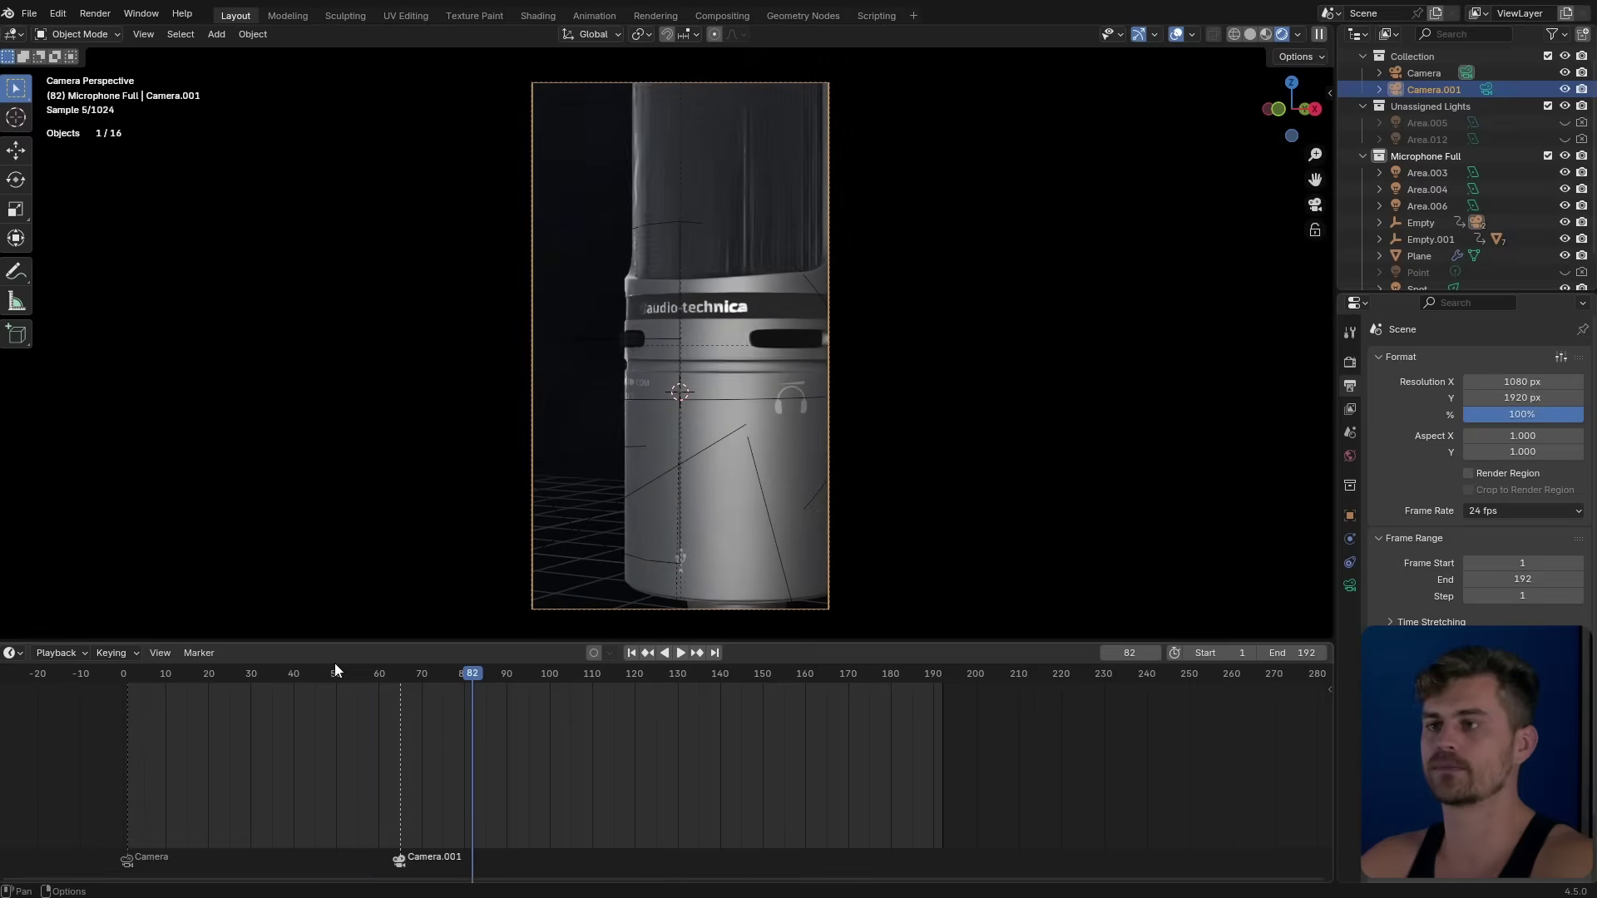
left_click(1178, 35)
left_click(321, 675)
key("space")
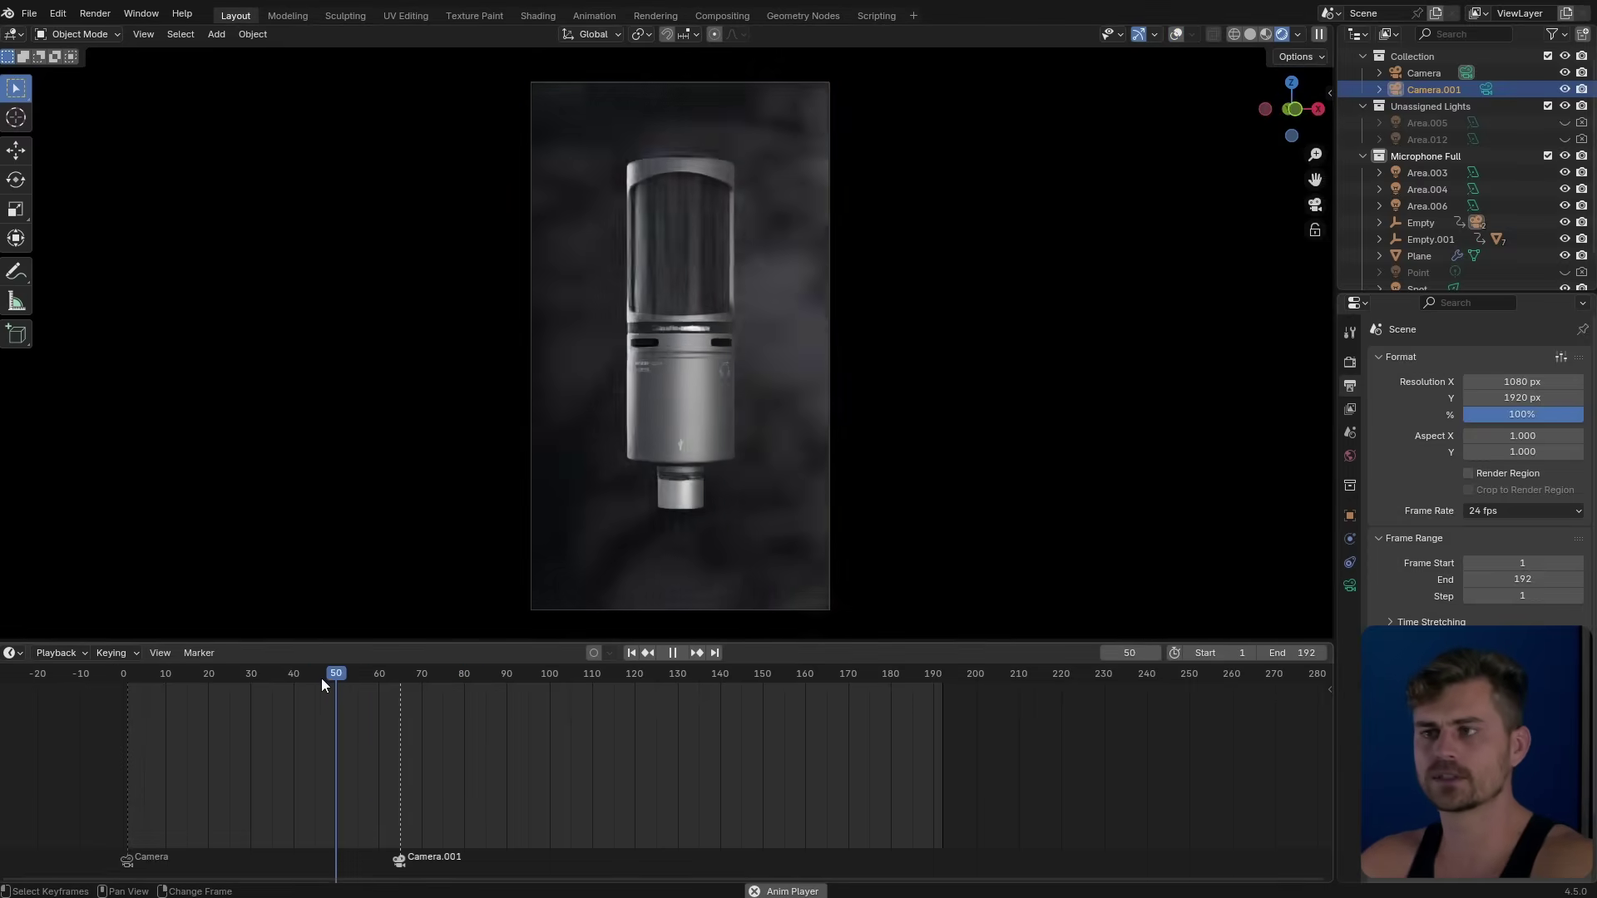
key("space")
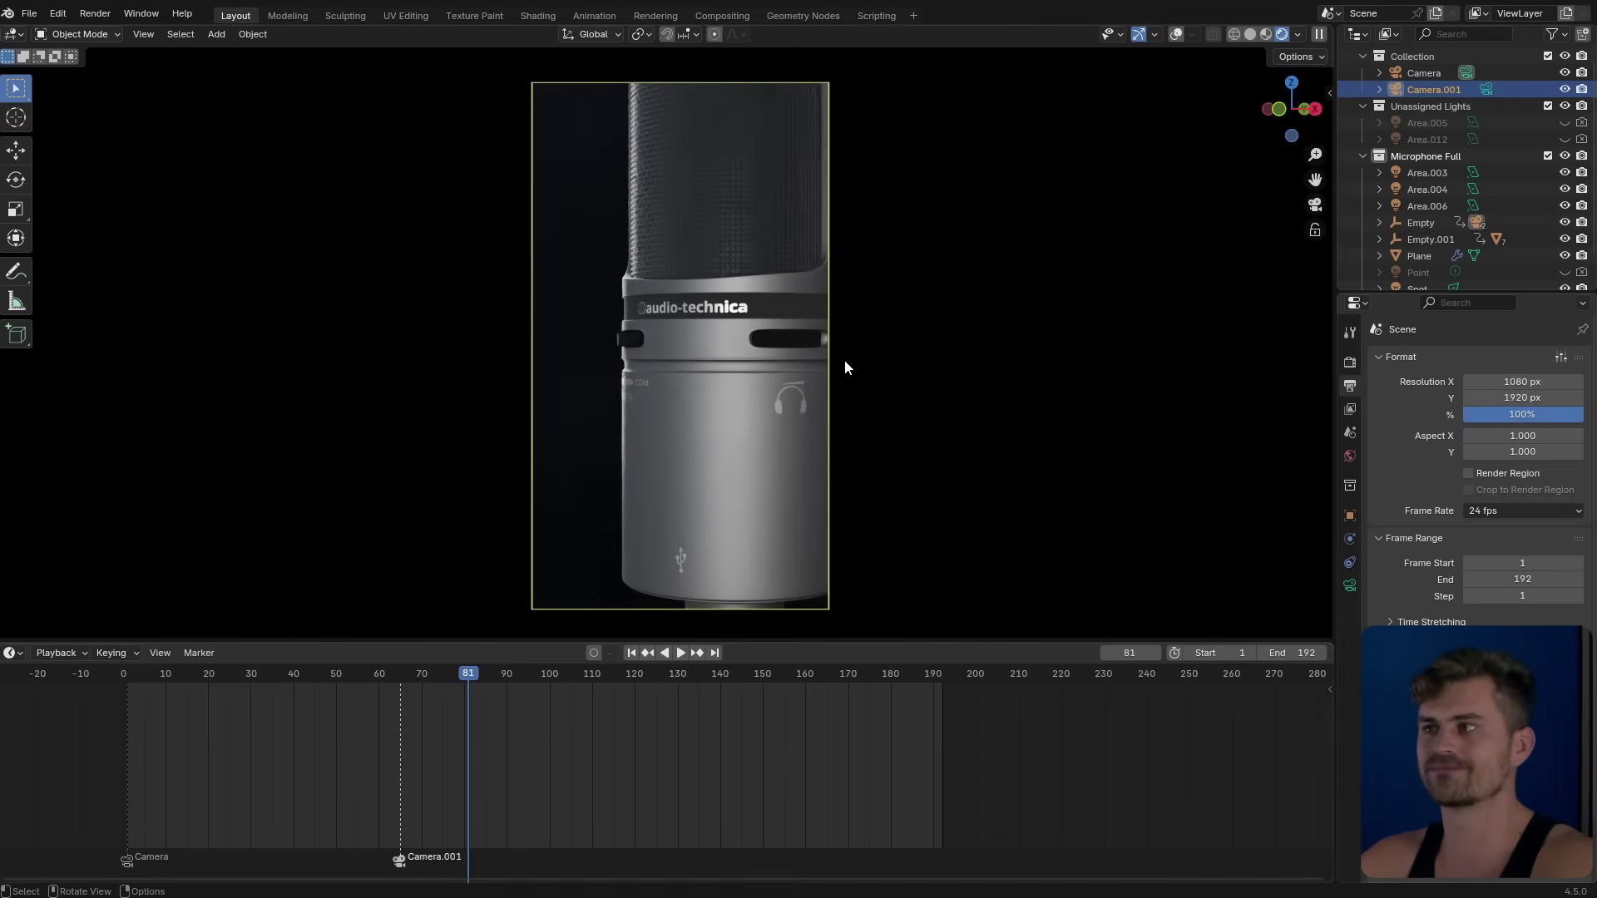
key("Down")
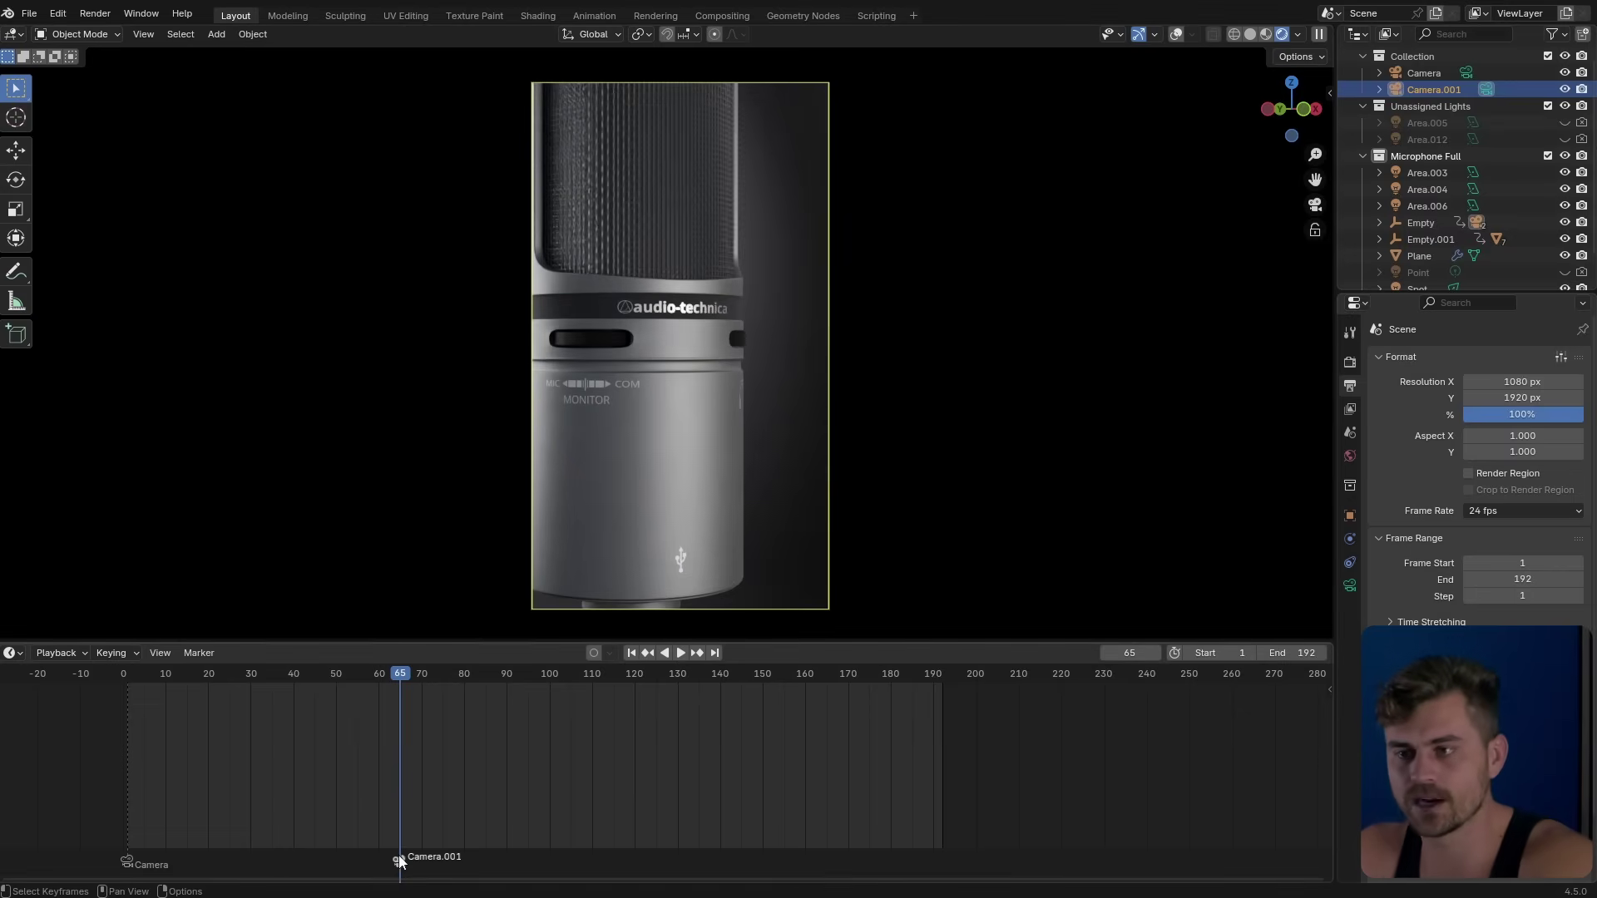
Move the Camera.001 marker to frame 60, then to frame 70, previewing the cut each time.
left_click_drag(400, 861, 372, 866)
left_click(280, 671)
key("space")
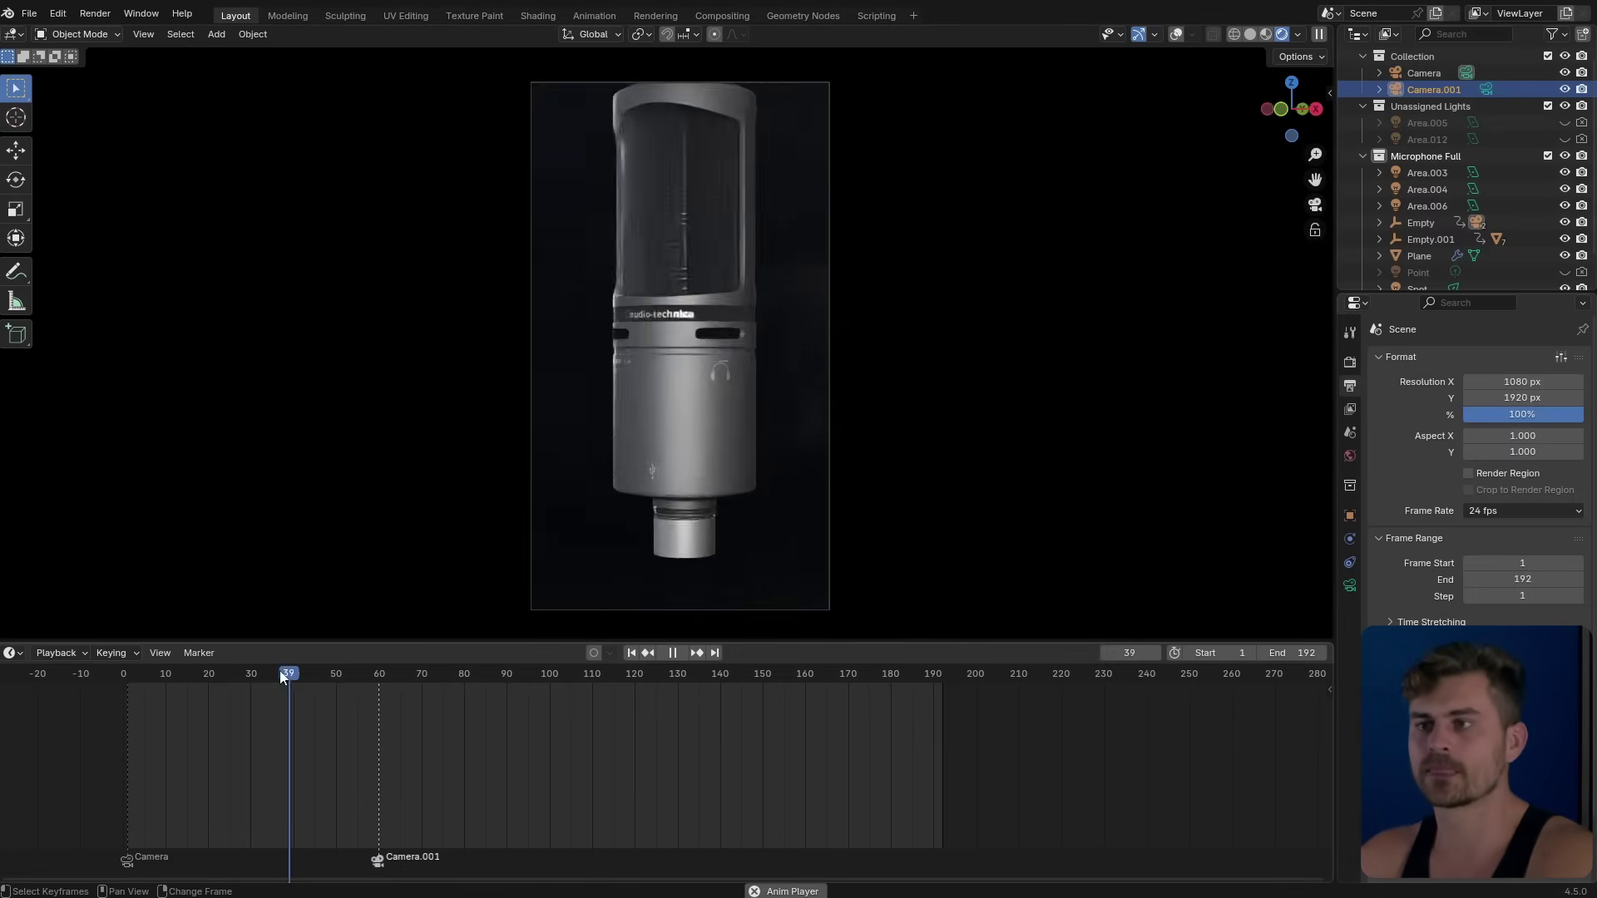
key("space")
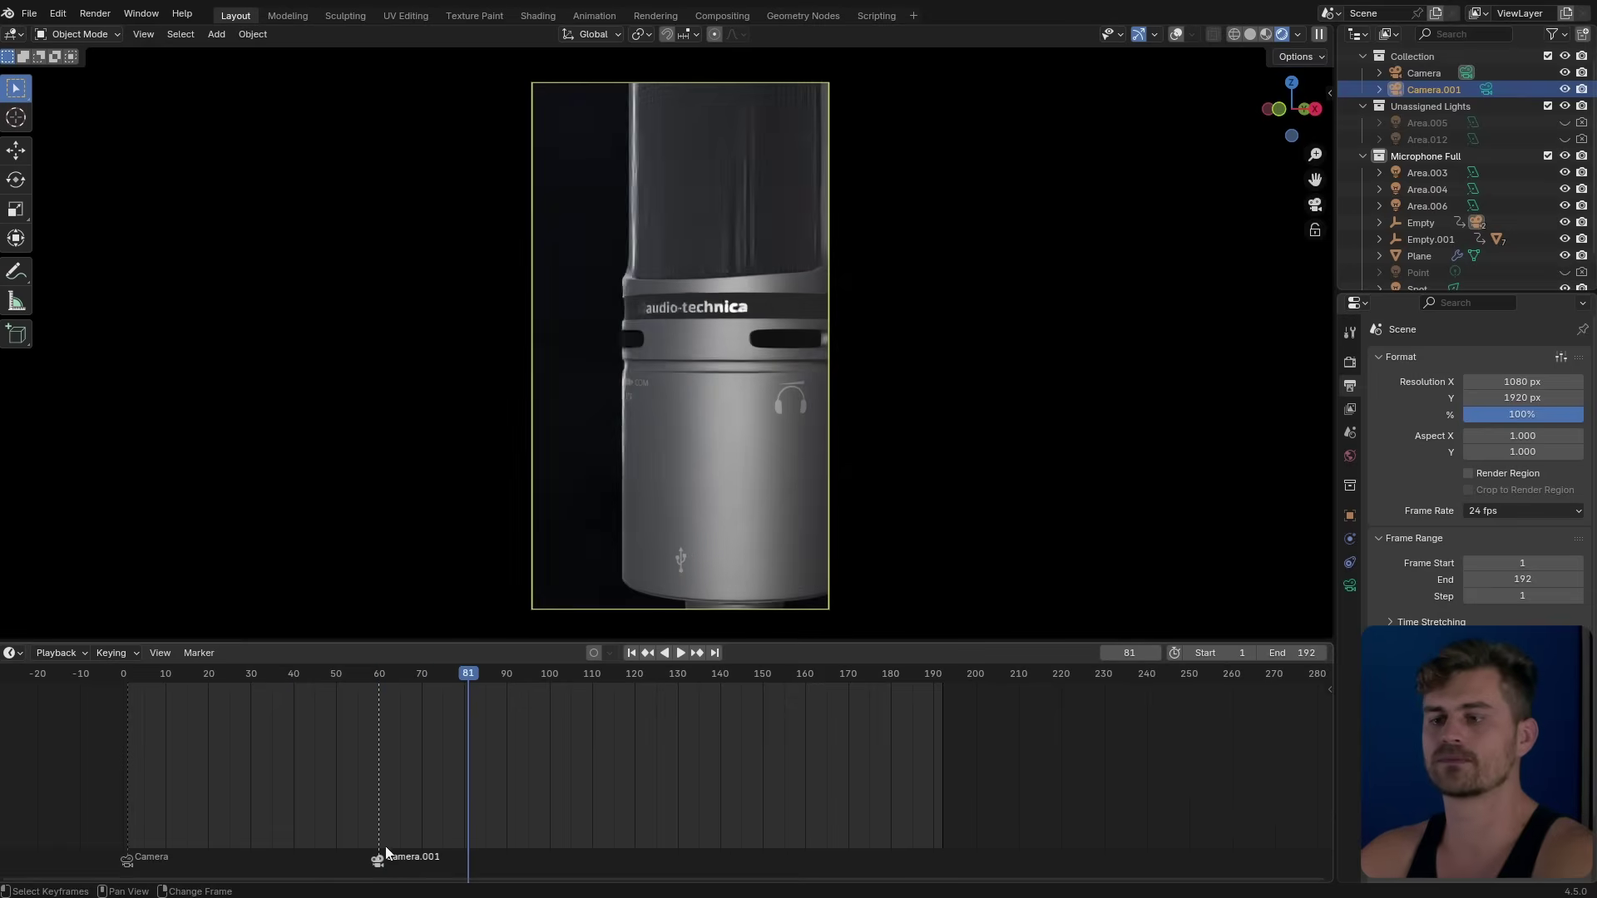
left_click_drag(379, 860, 427, 861)
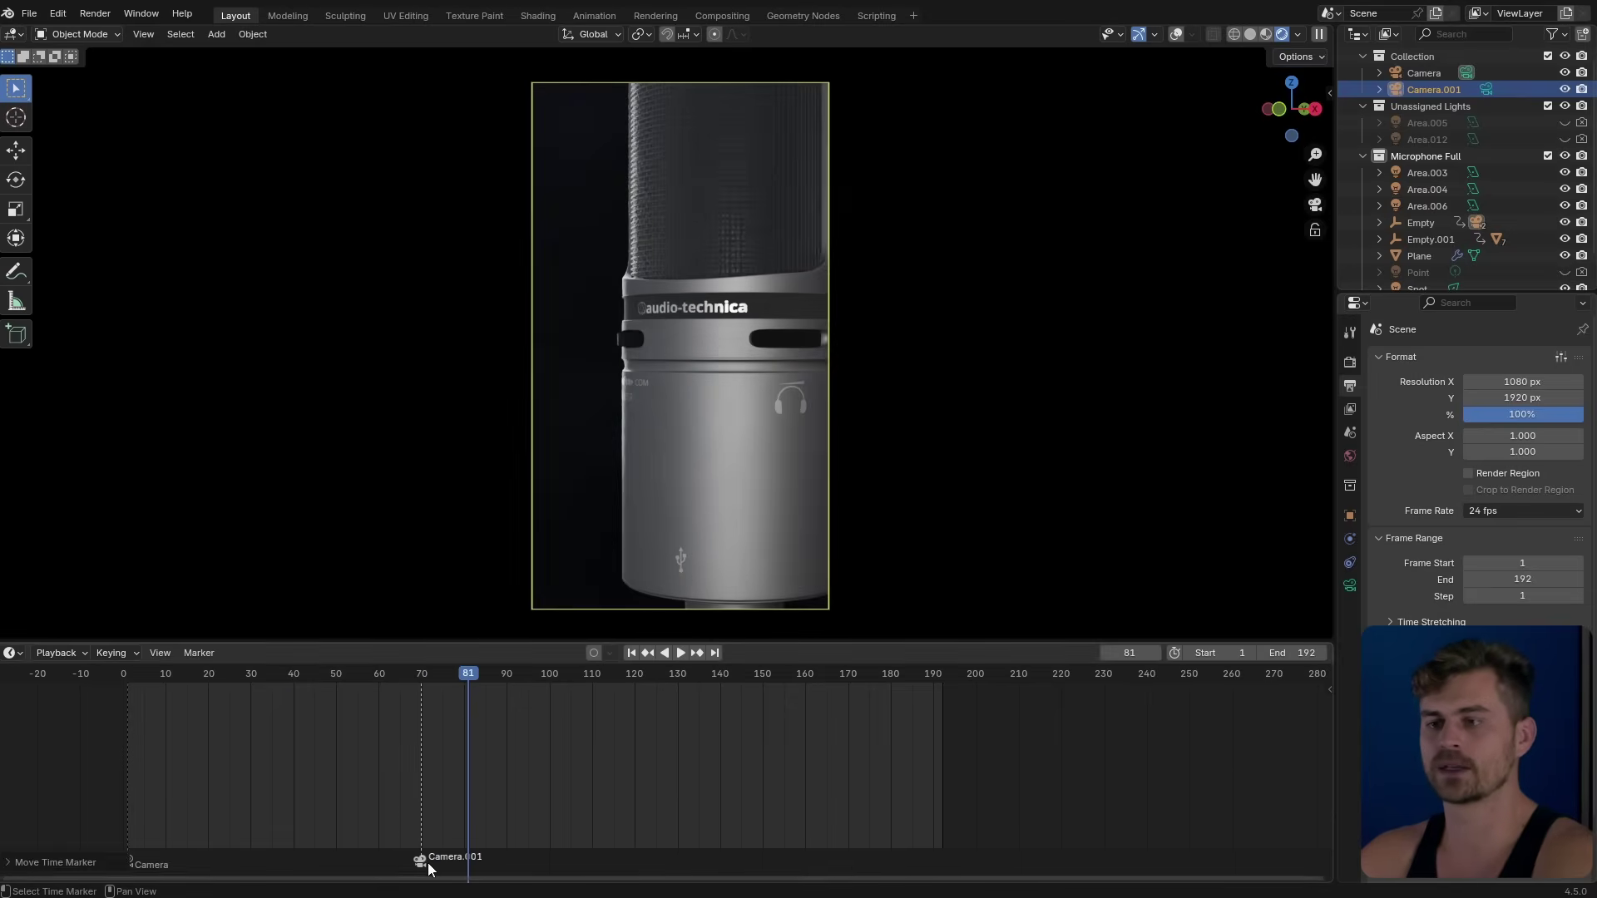
left_click(313, 670)
key("space")
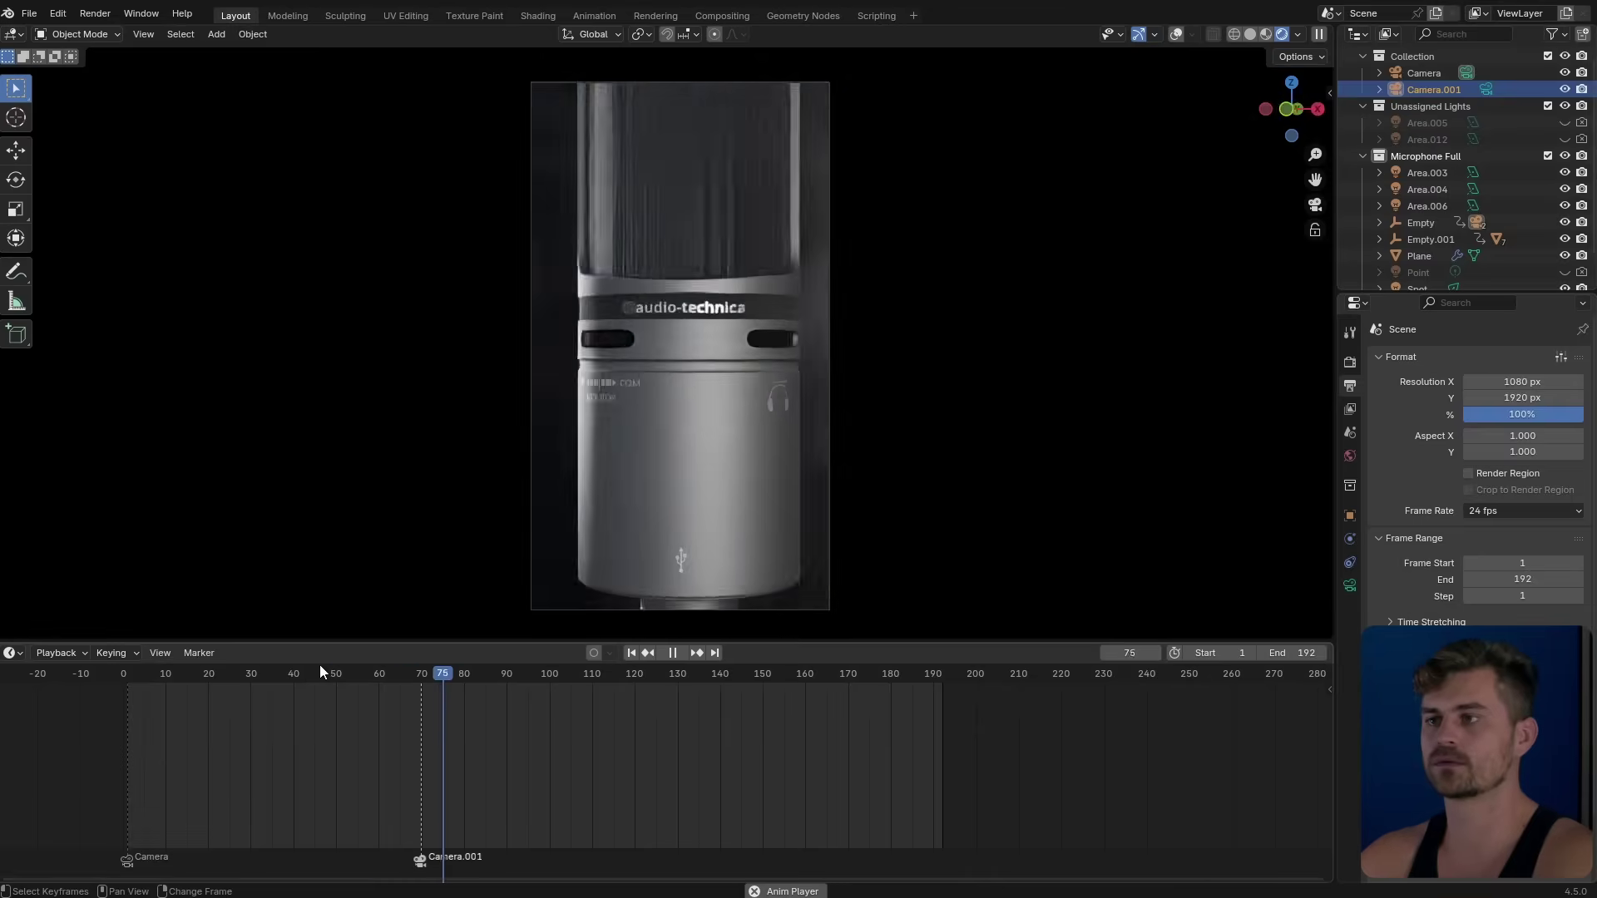
key("space")
left_click_drag(361, 682, 481, 677)
left_click(1423, 72)
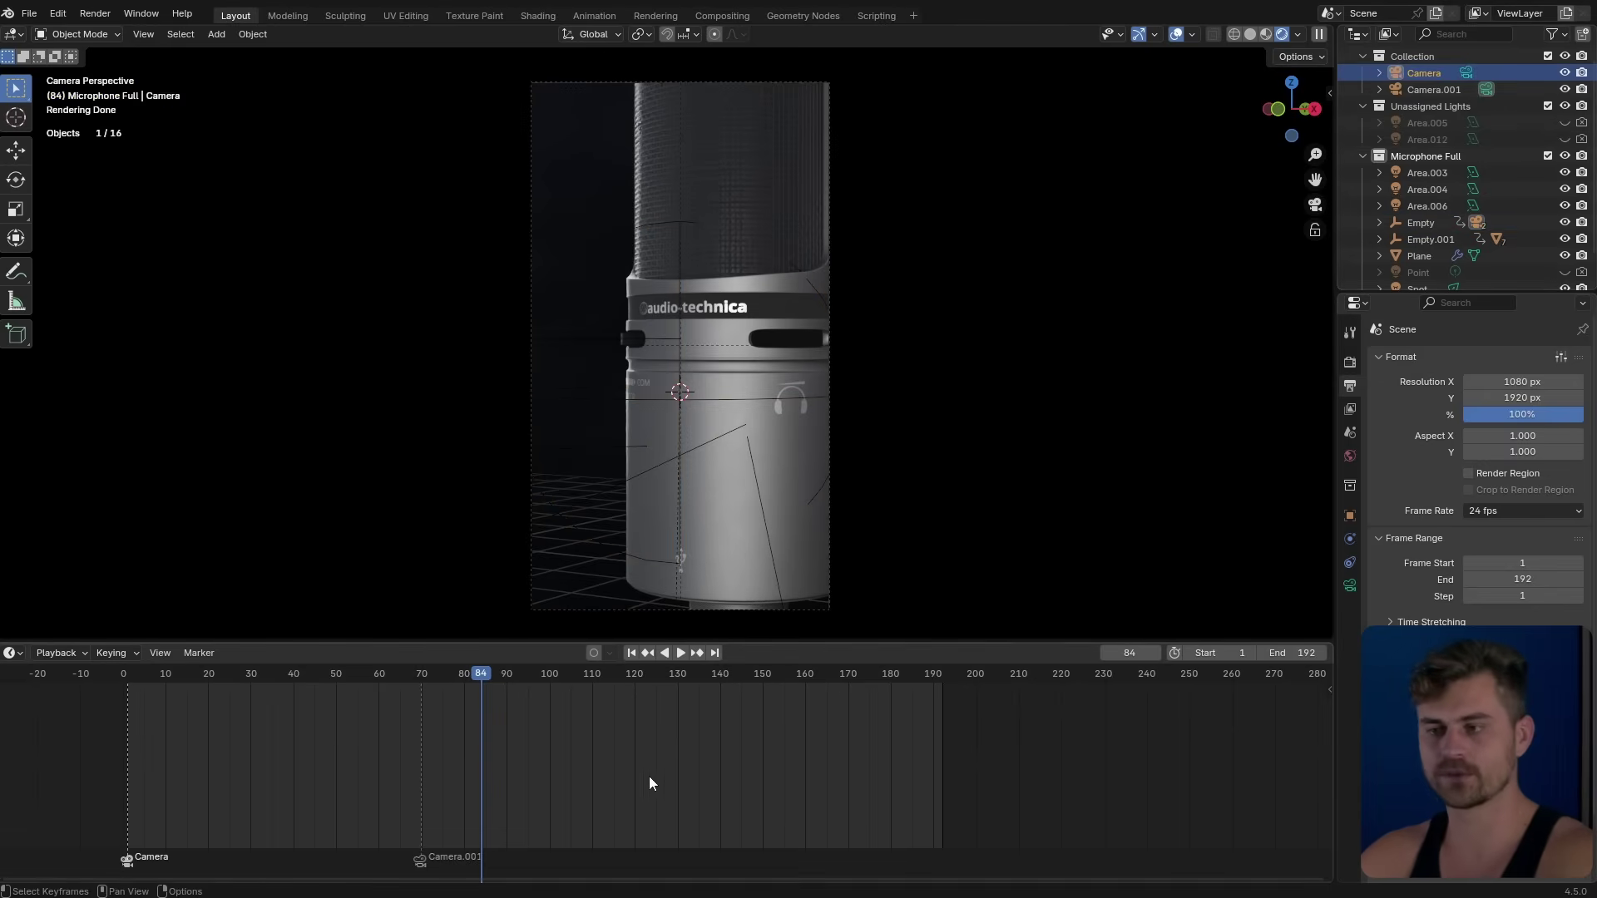
Add a timeline marker at frame 84, bind Camera to it, and move that cut to frame 90.
key("ctrl+b")
left_click(396, 672)
key("space")
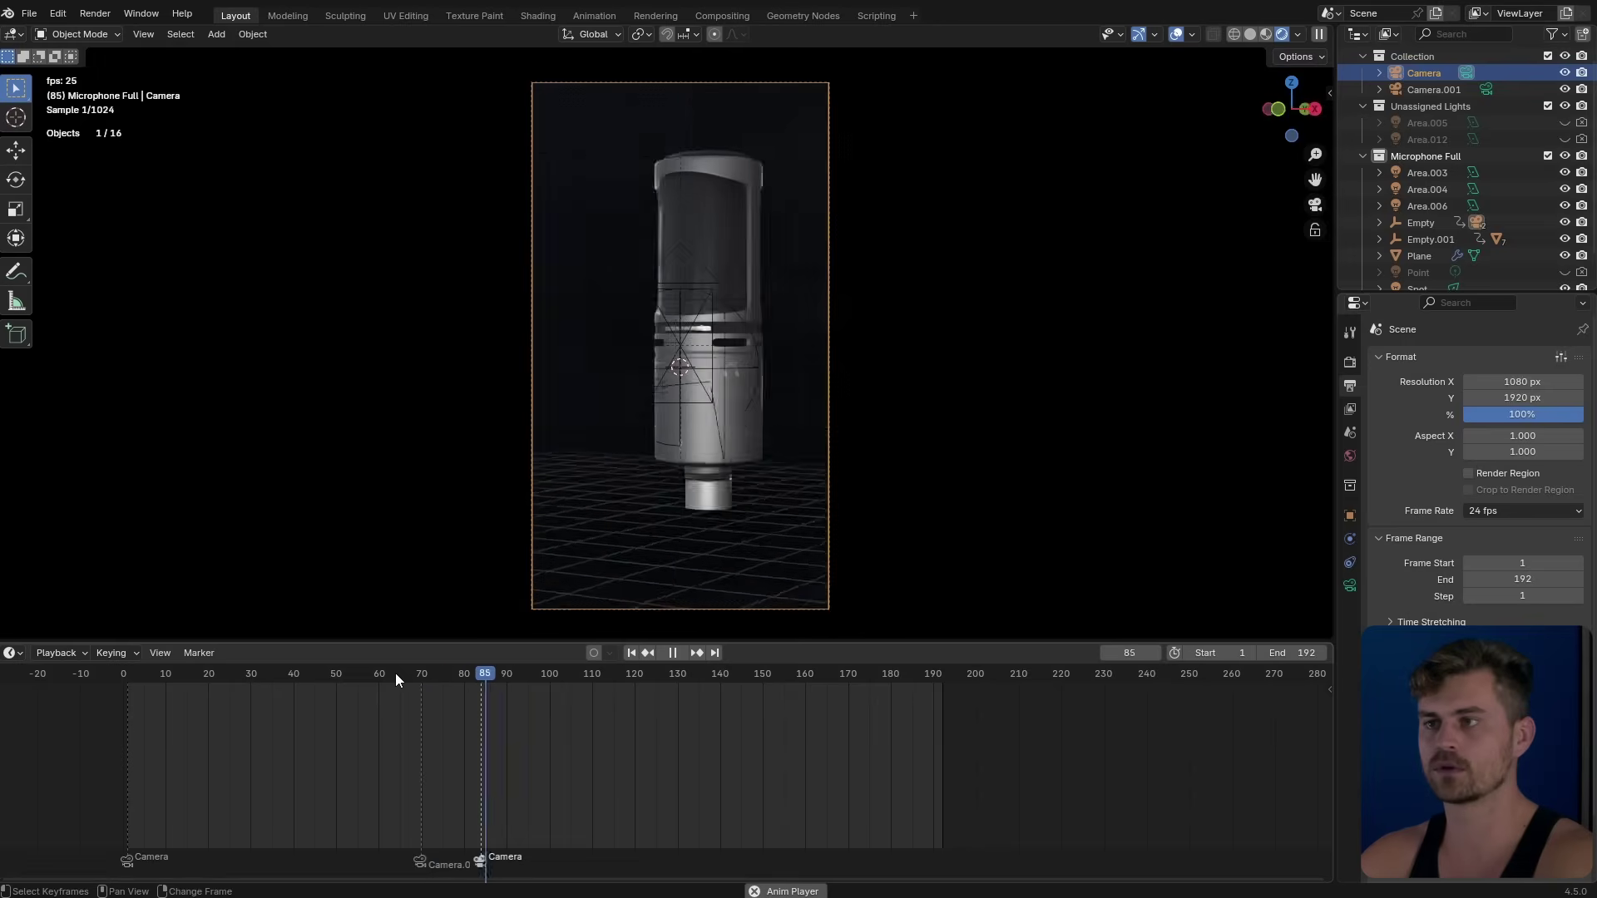
left_click_drag(480, 860, 521, 863)
With the Empty selected, slide the Camera switch marker later and play back from around frame 137.
left_click(626, 313)
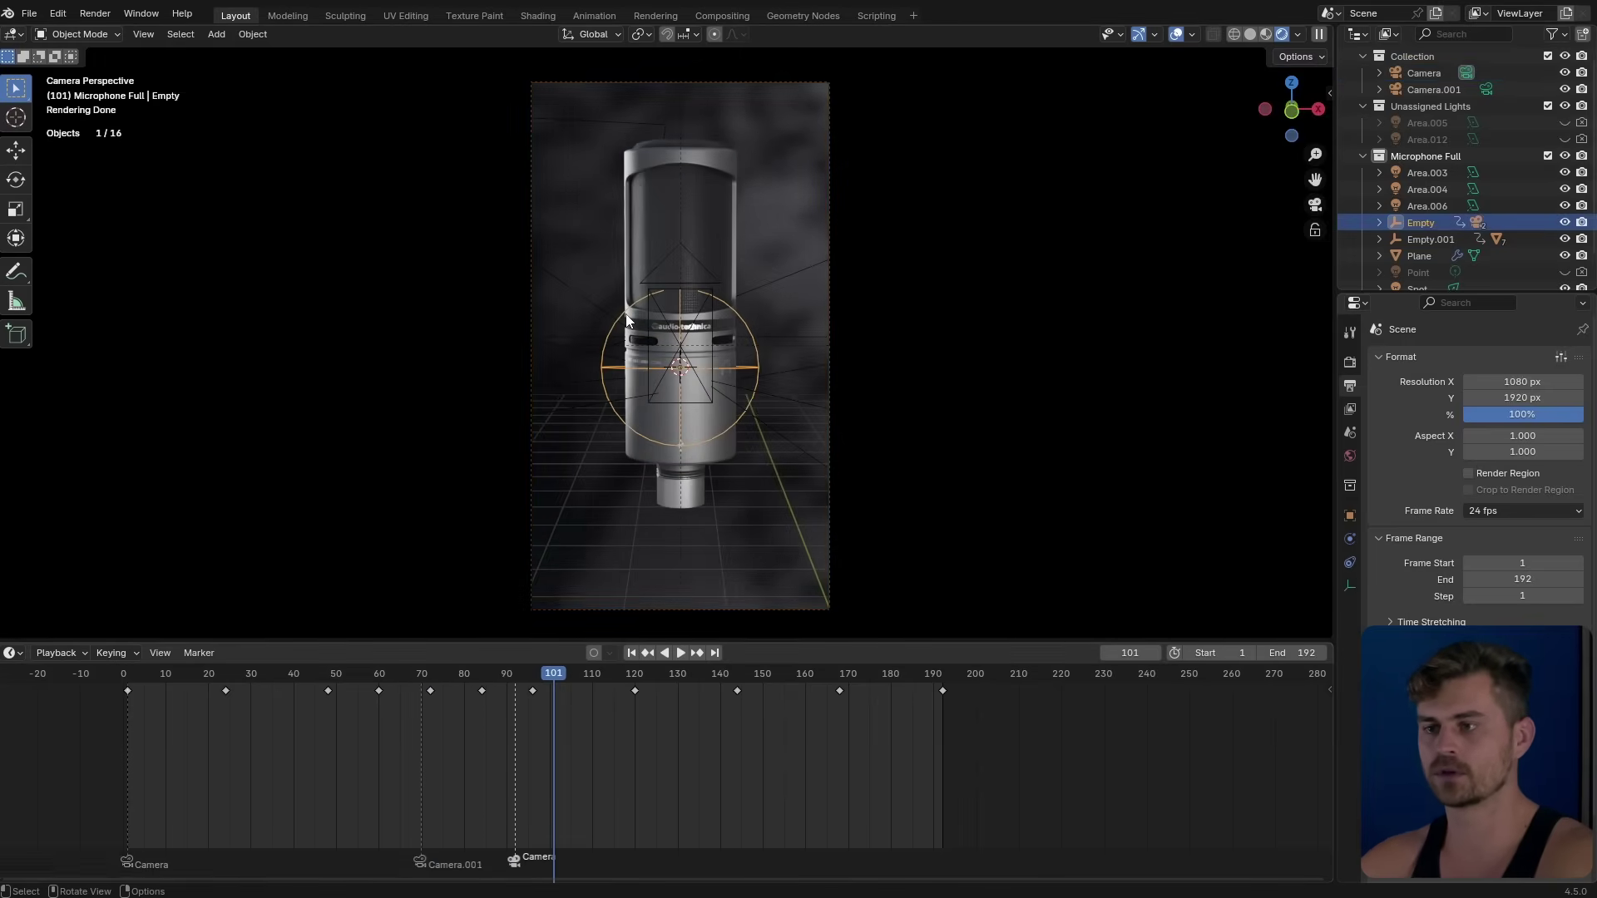
left_click(534, 670)
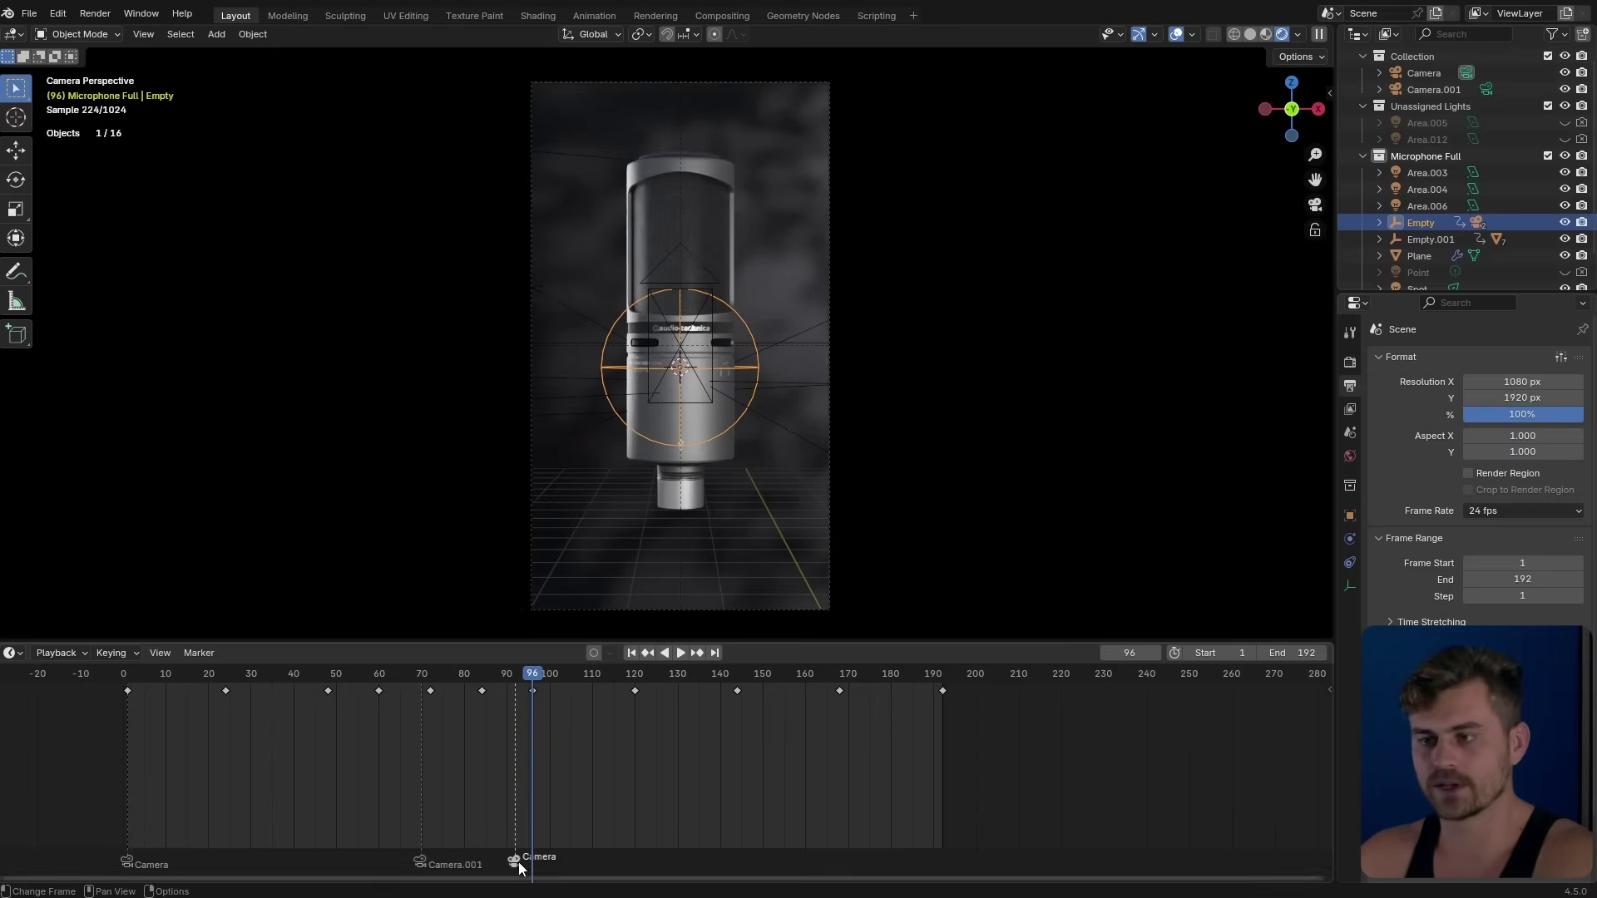
left_click_drag(516, 863, 539, 863)
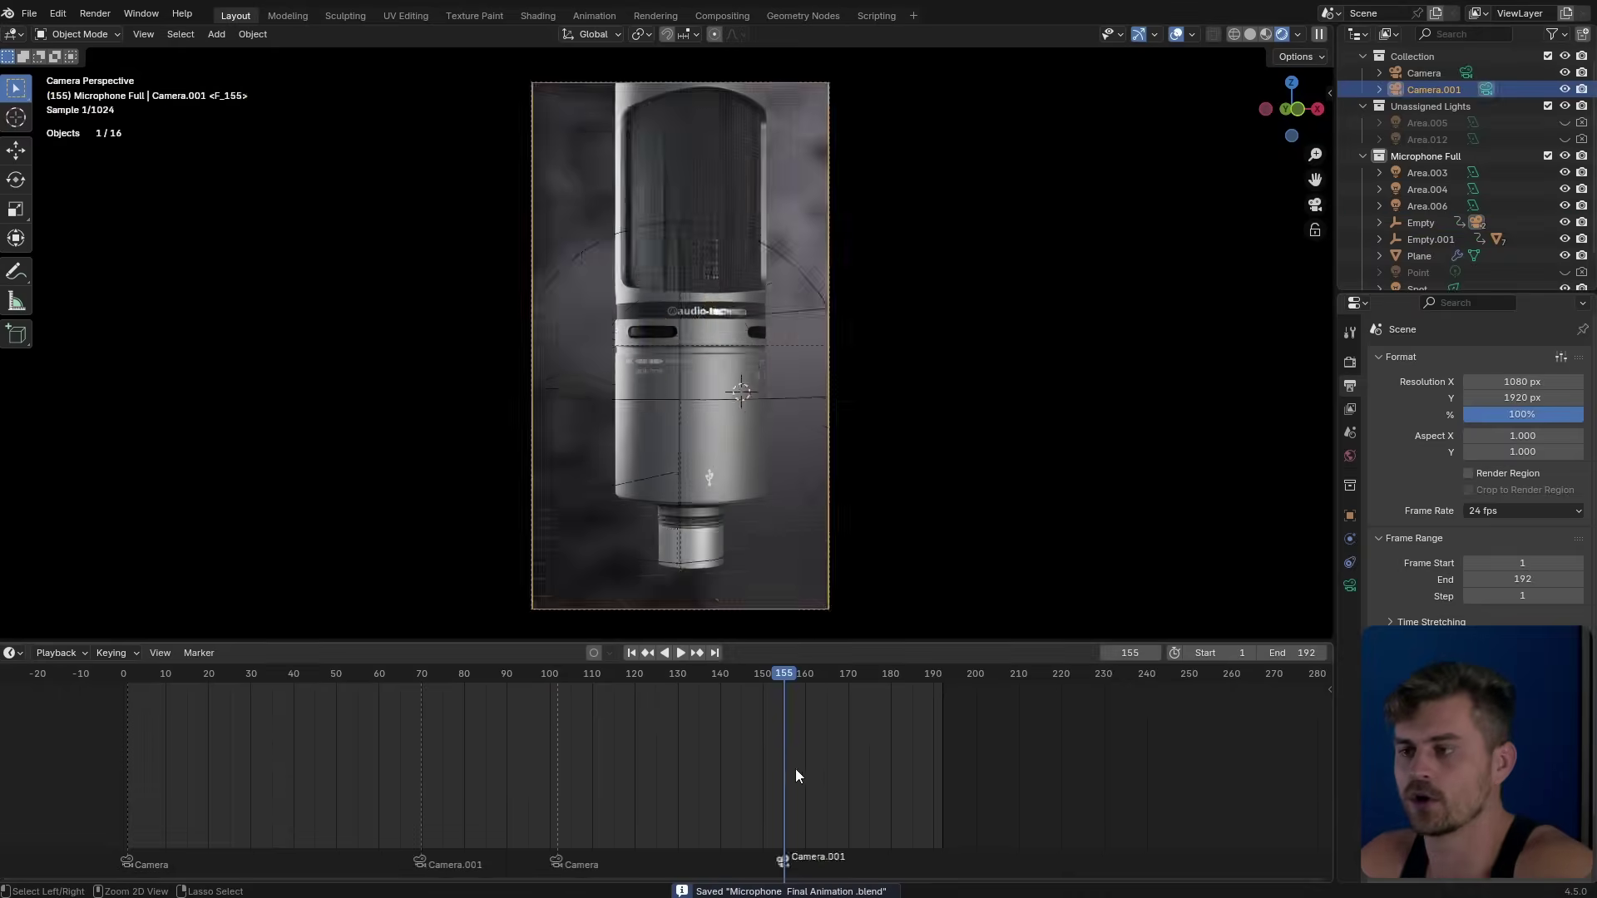
left_click(707, 675)
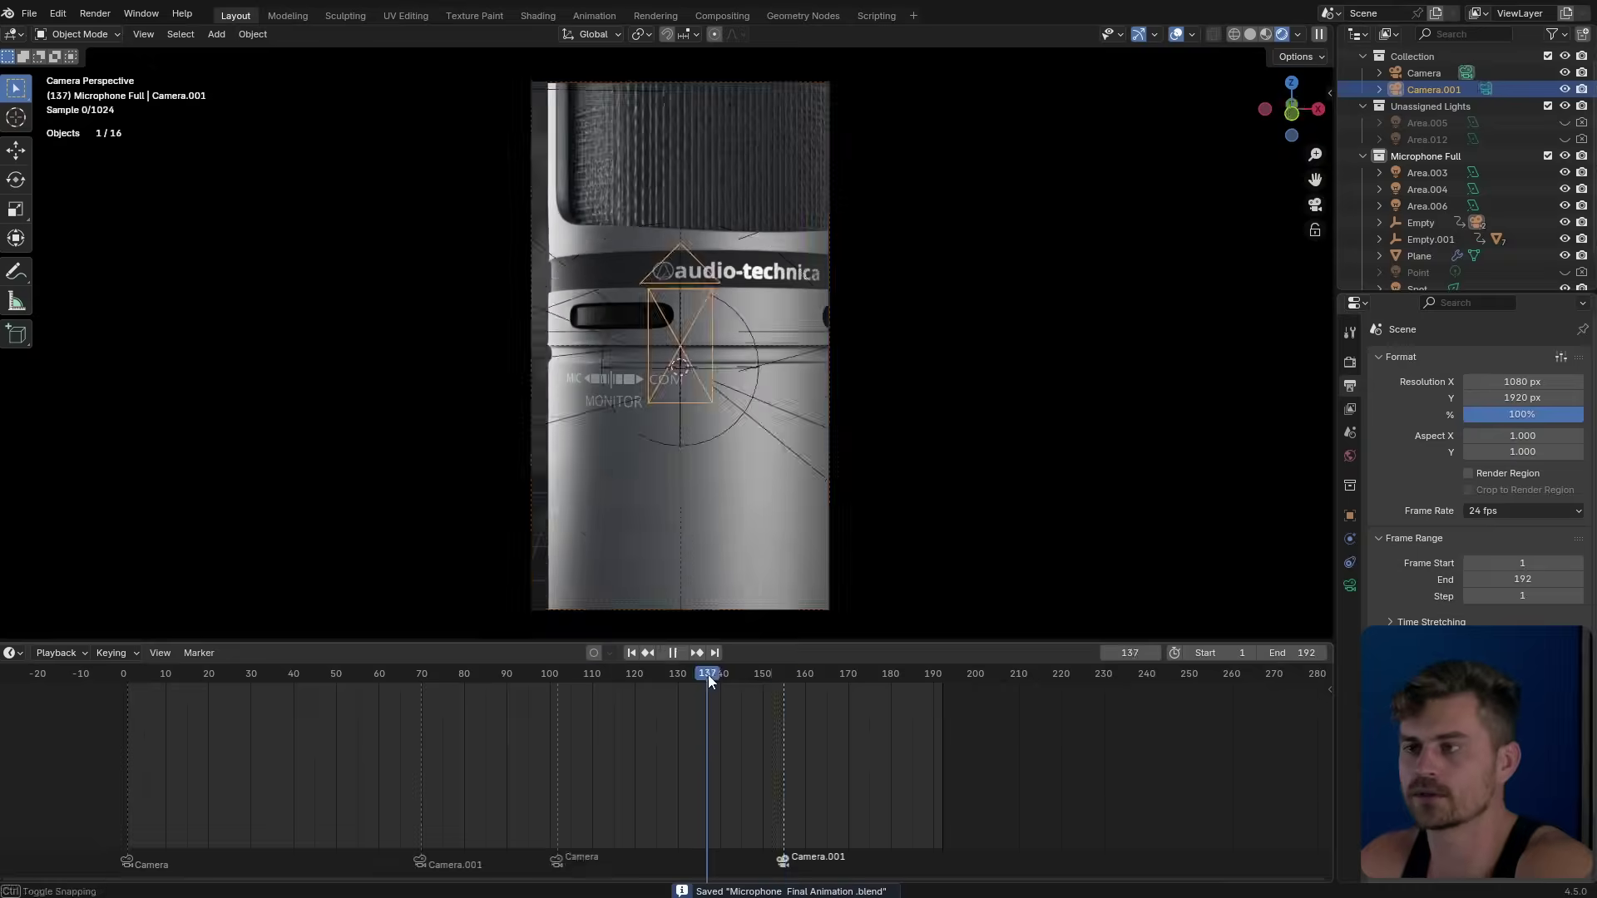
key("space")
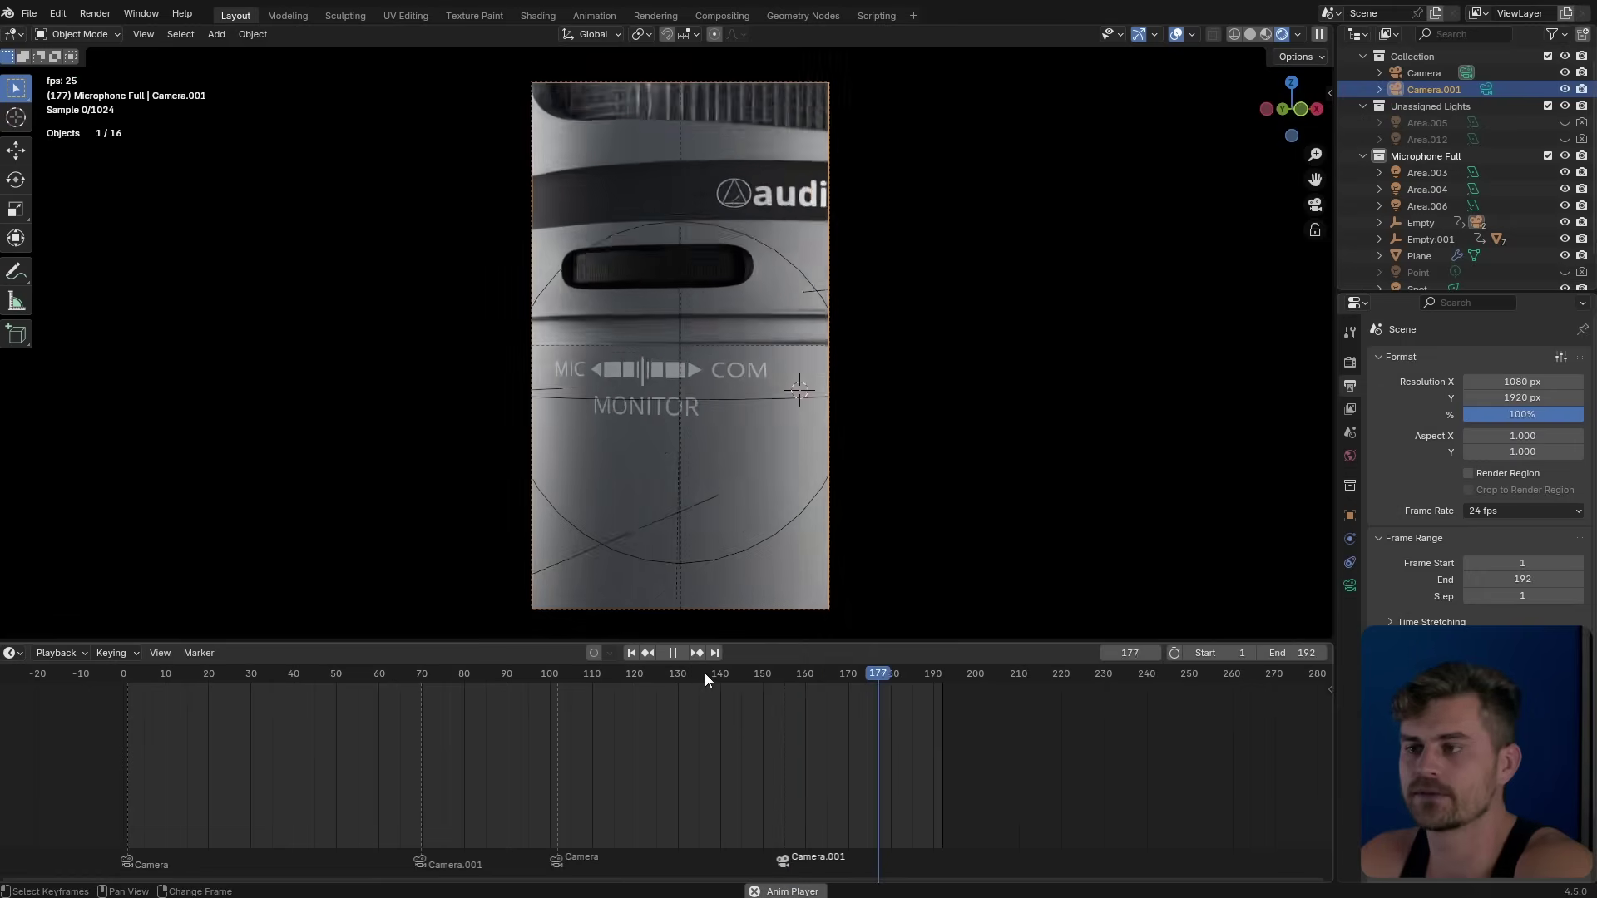
left_click(630, 673)
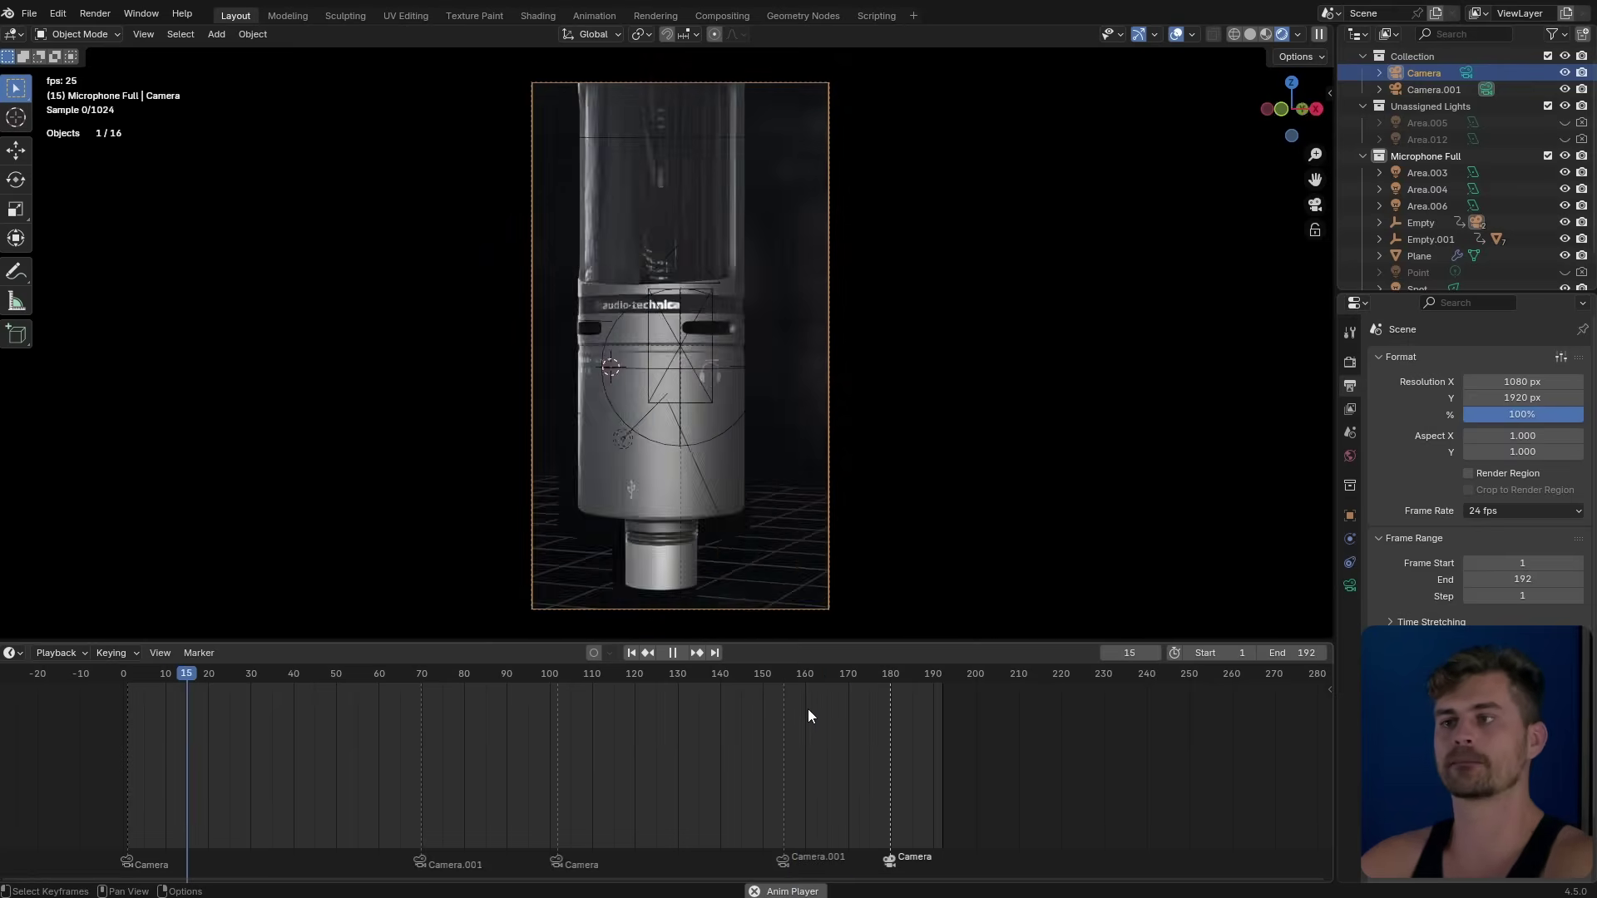
Stop playback, select the camera-driving Empty, and switch the Timeline to the Graph Editor.
key("space")
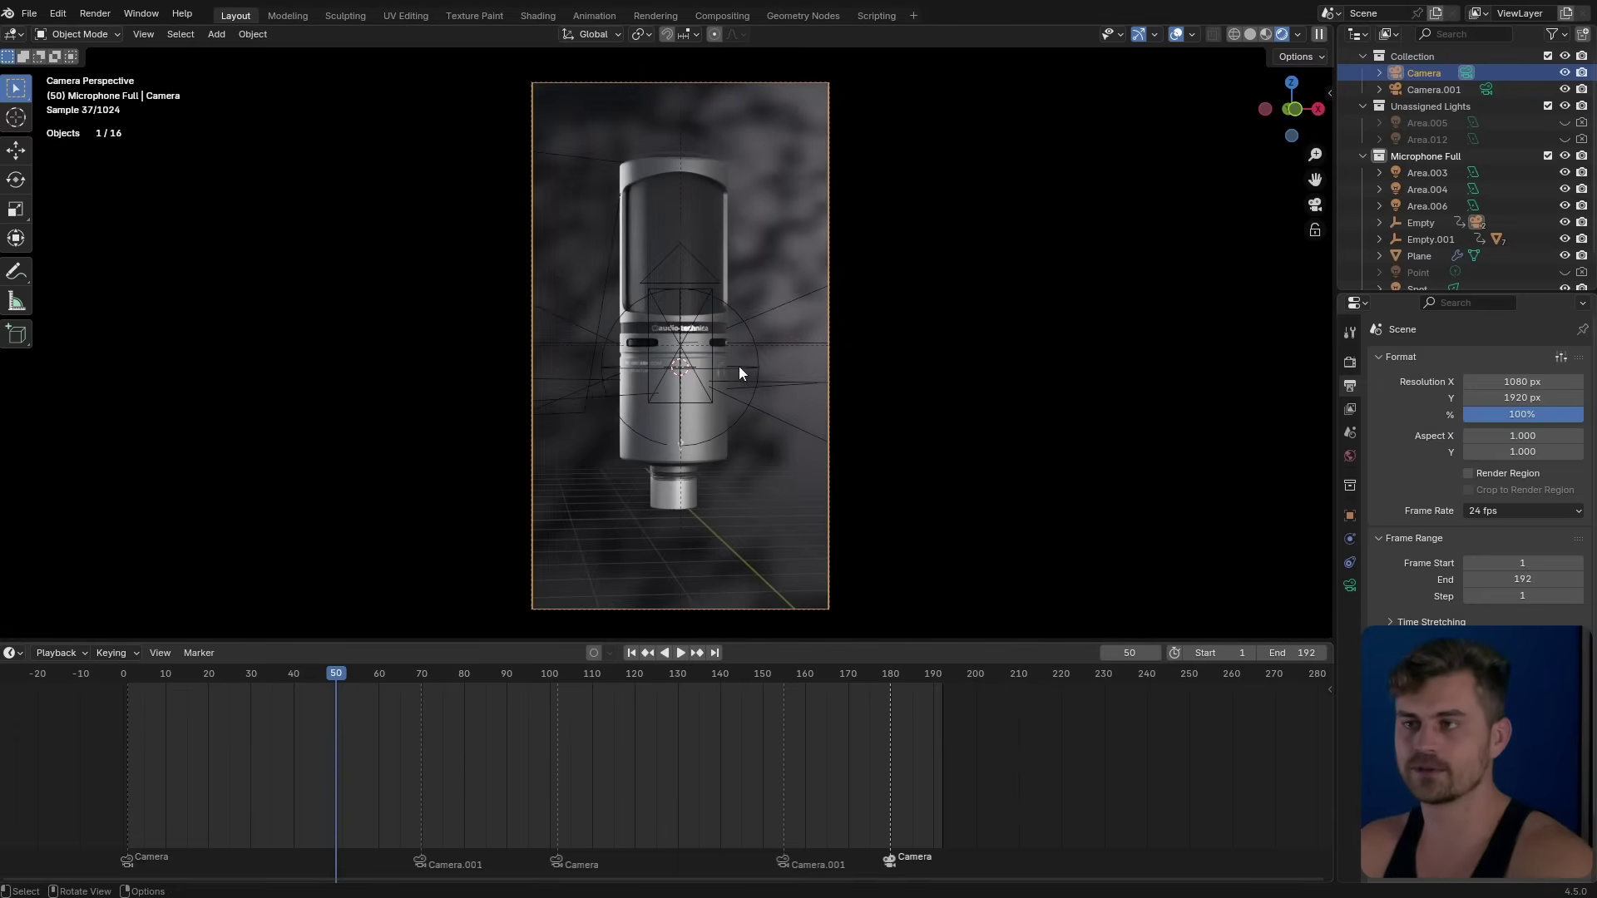
left_click(752, 336)
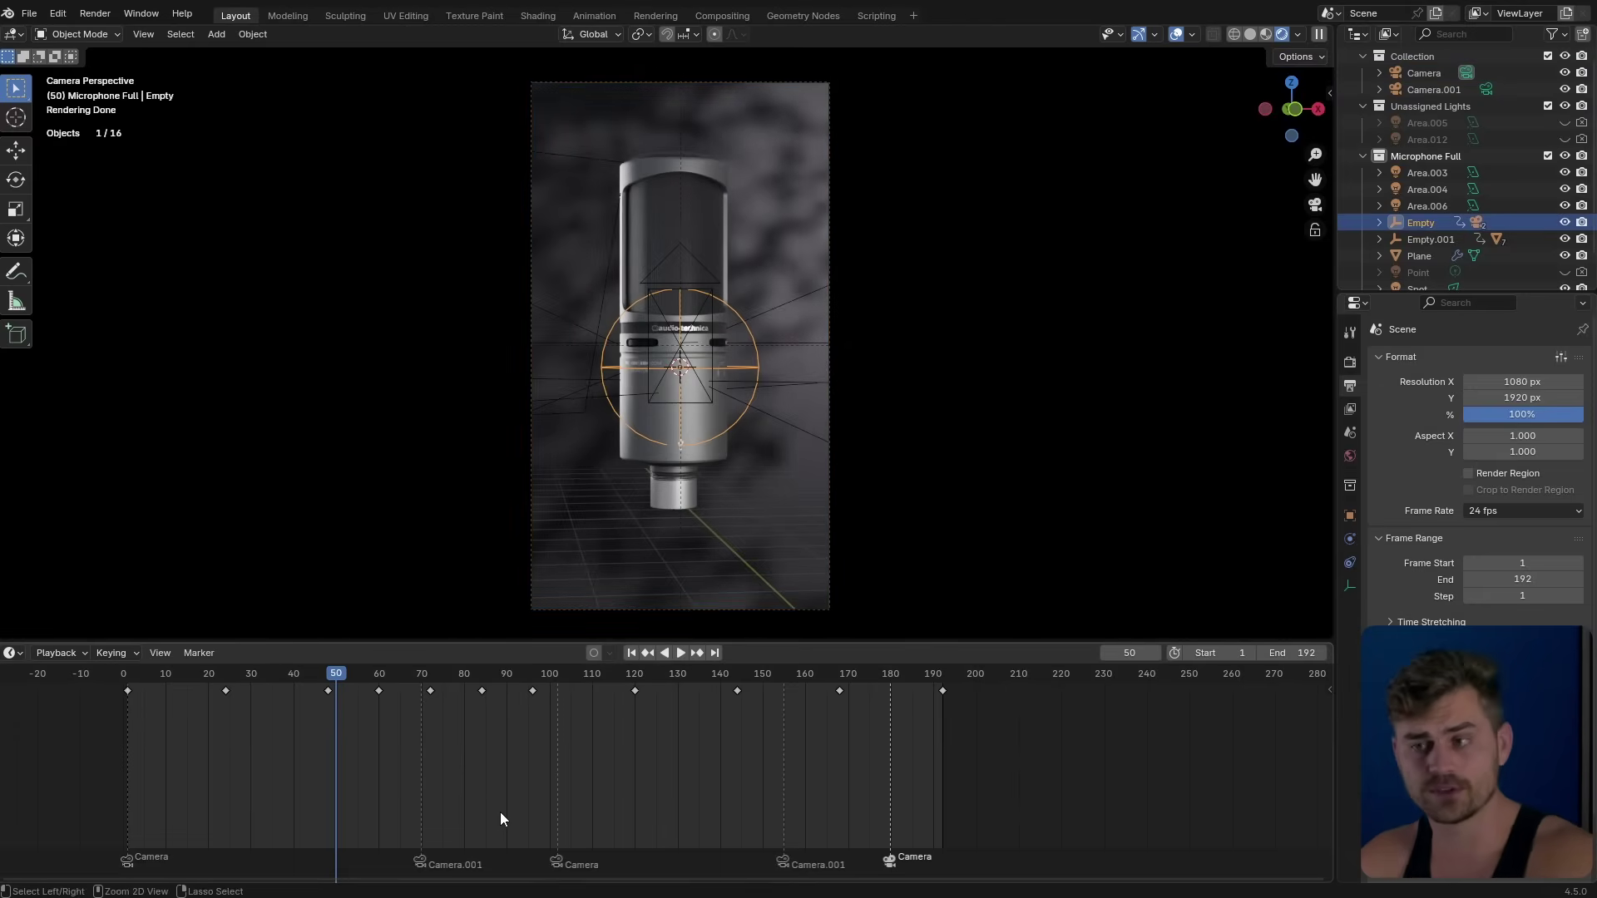
key("ctrl+Tab")
middle_click_drag(385, 721, 427, 717)
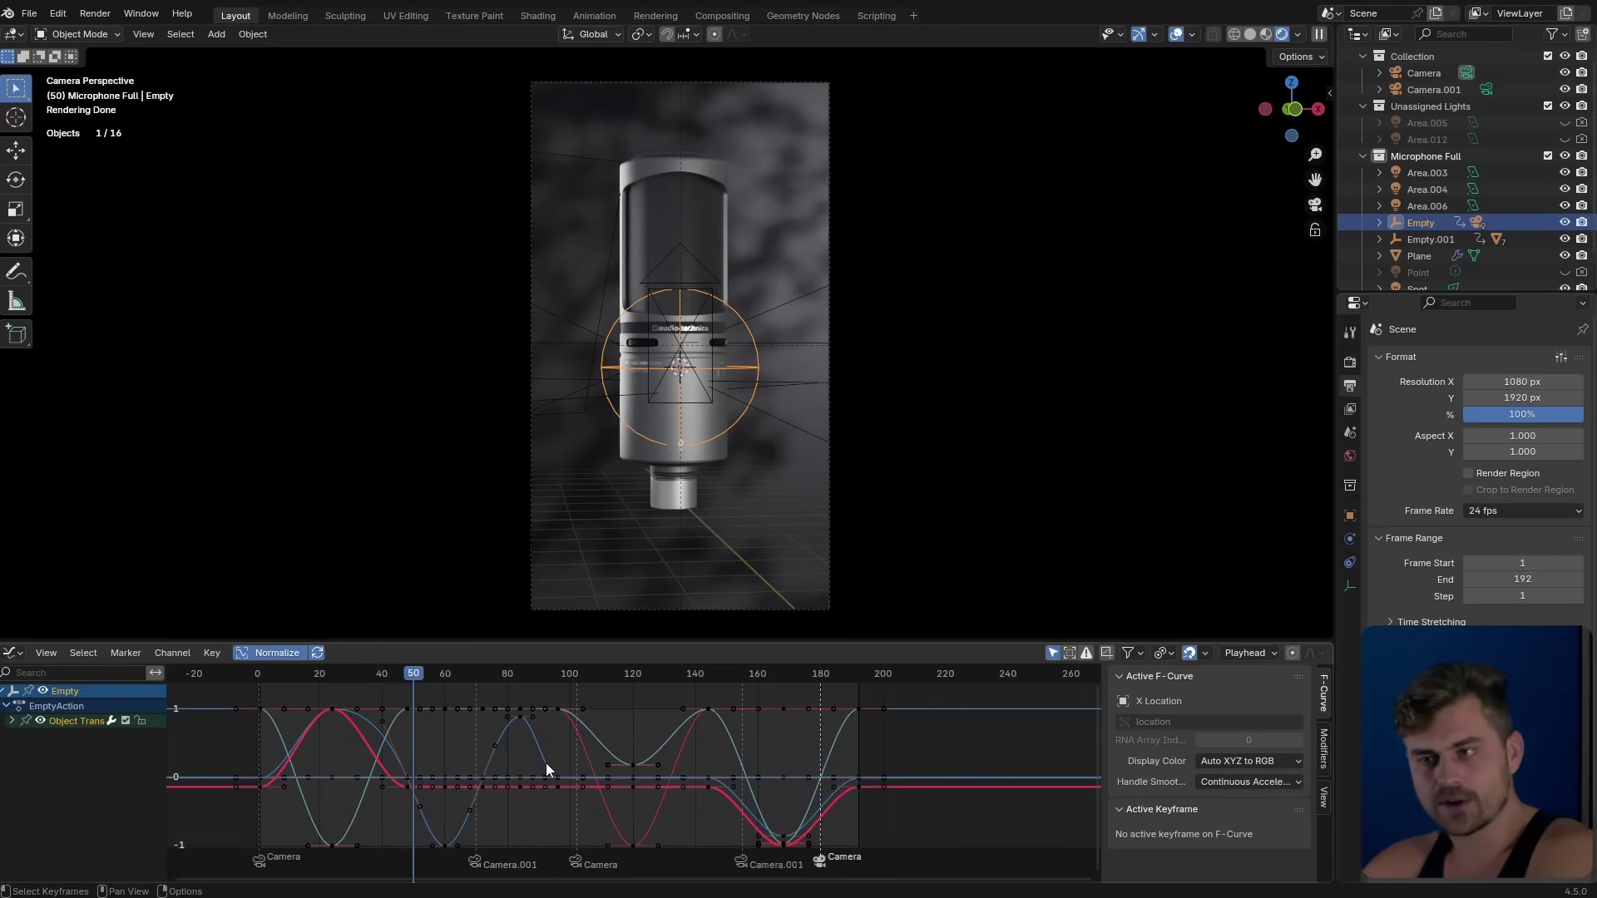
scroll(457, 762, "down", 2)
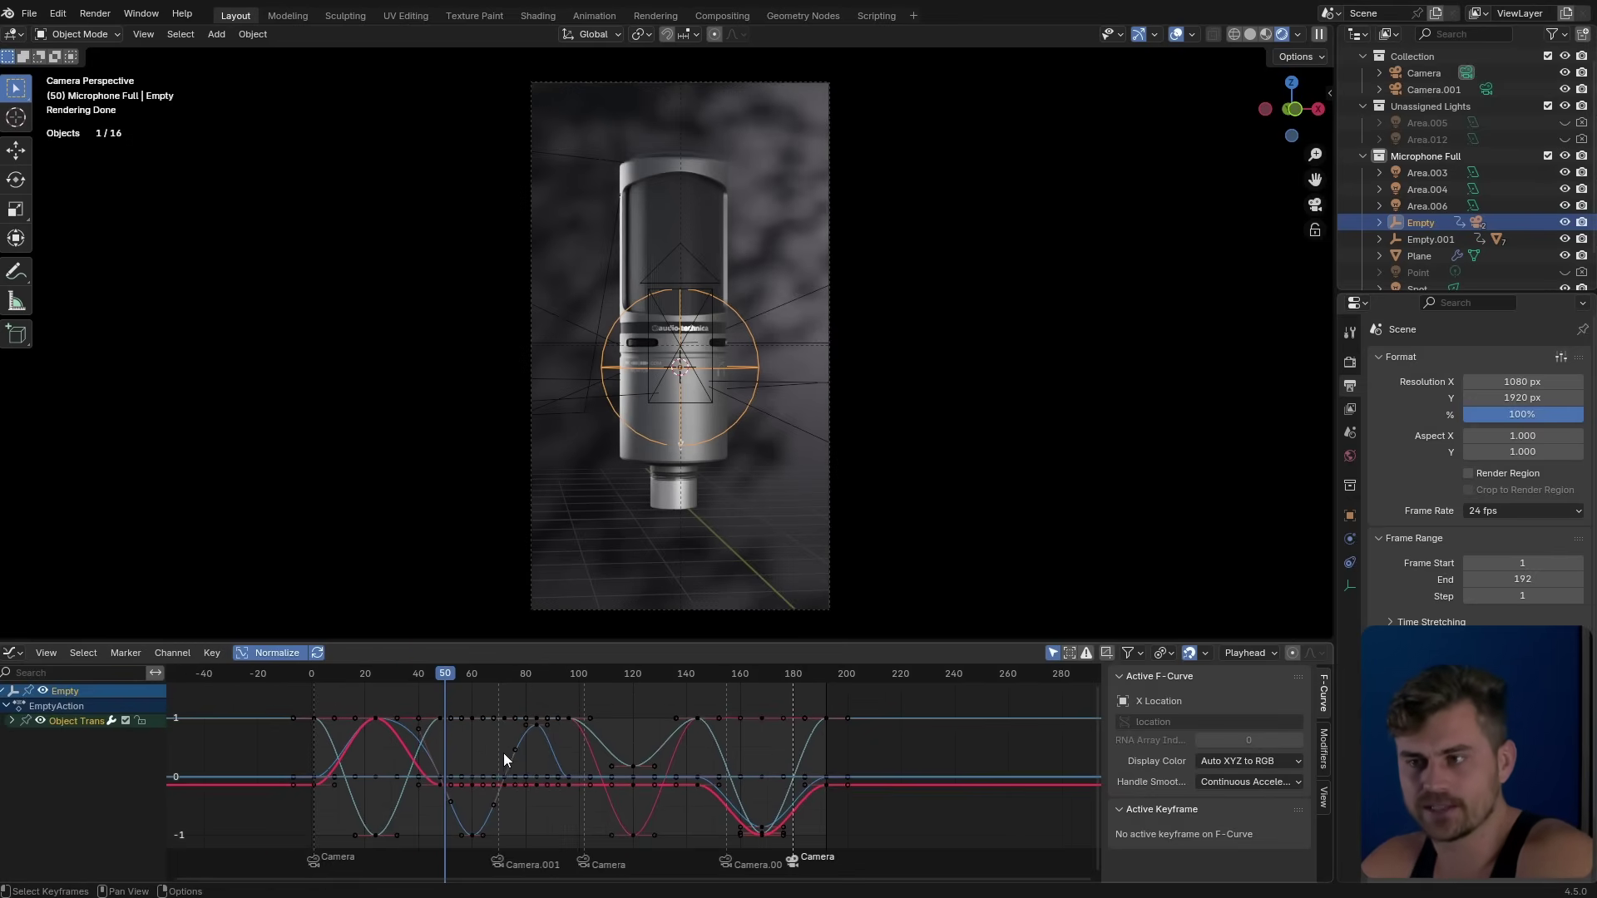
Enlarge the Graph Editor and frame all of the Empty's curves in view.
left_click_drag(520, 644, 519, 481)
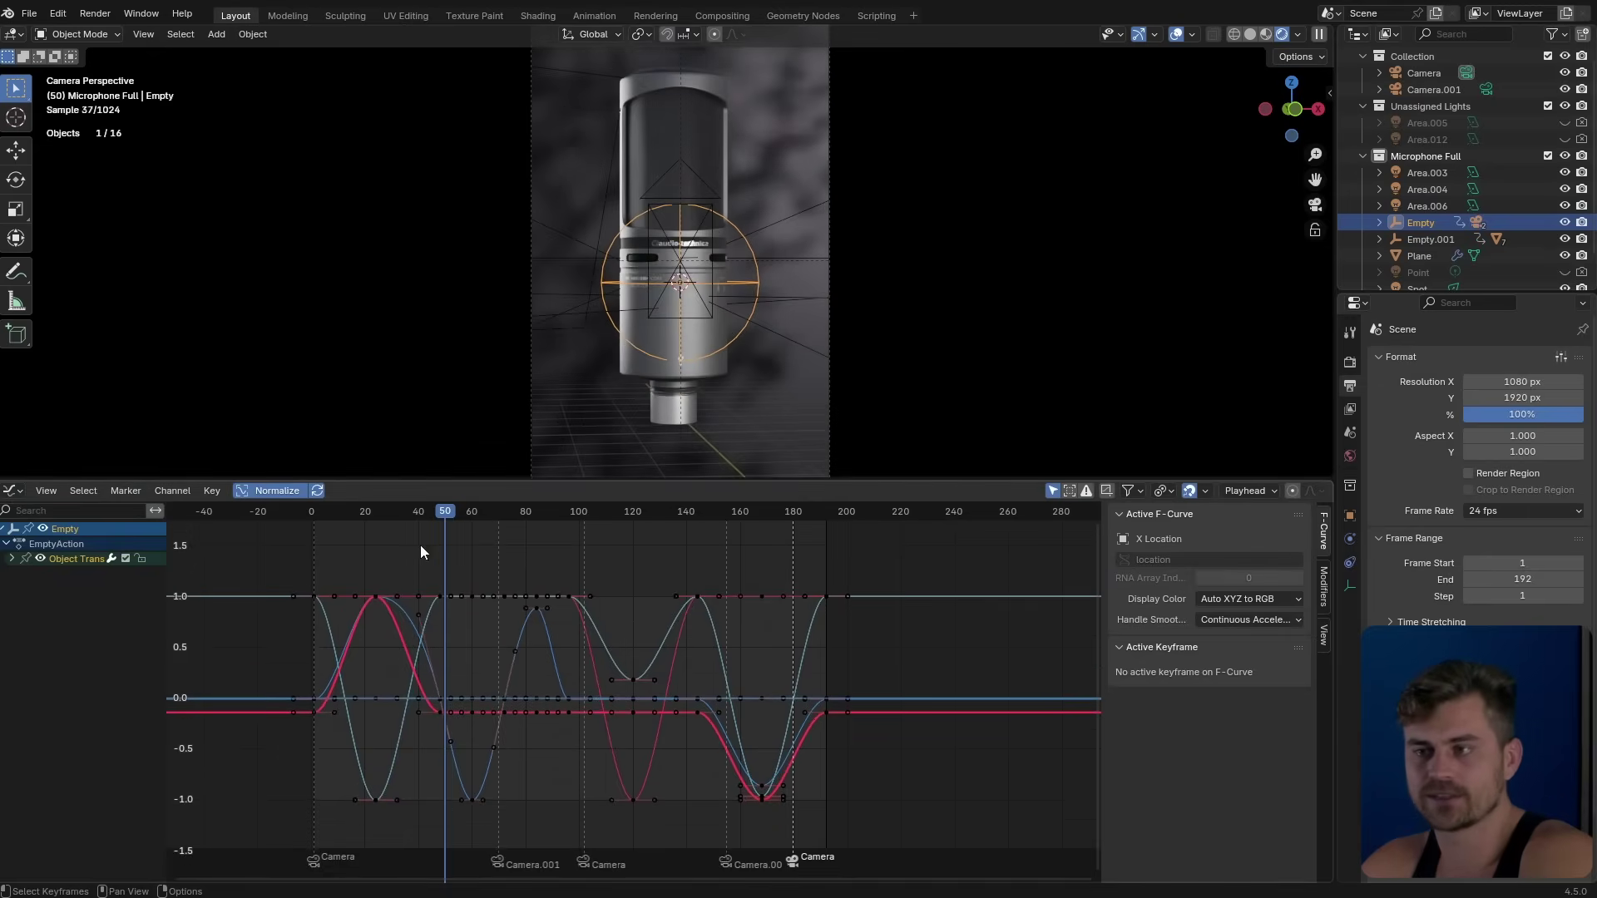
key("a")
key("Home")
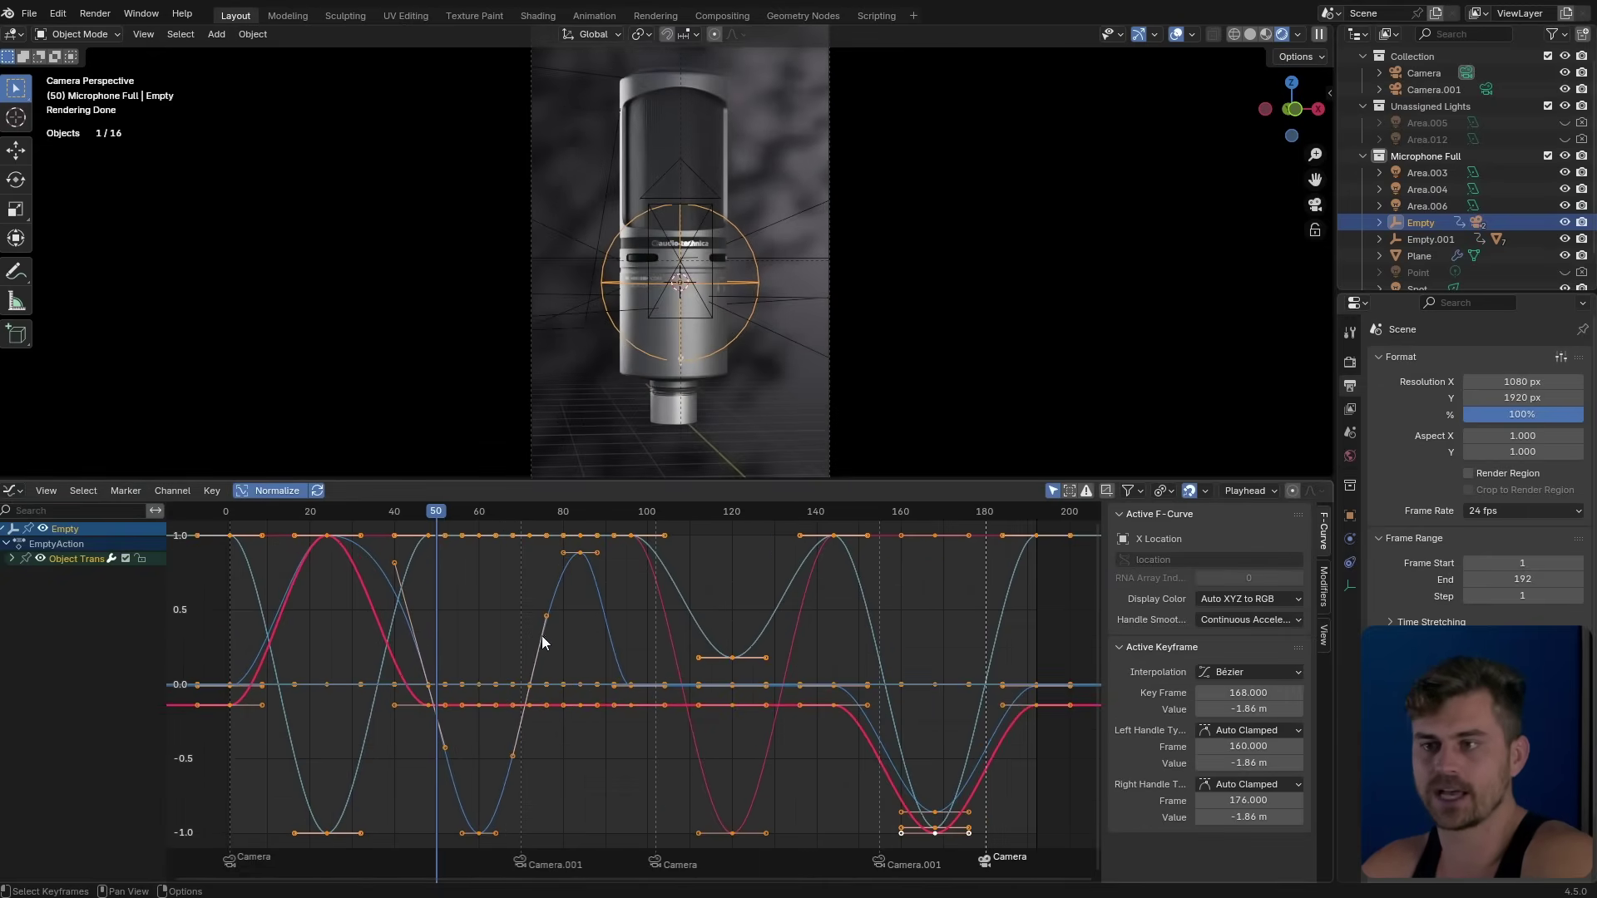
left_click(512, 633)
scroll(471, 675, "down", 1)
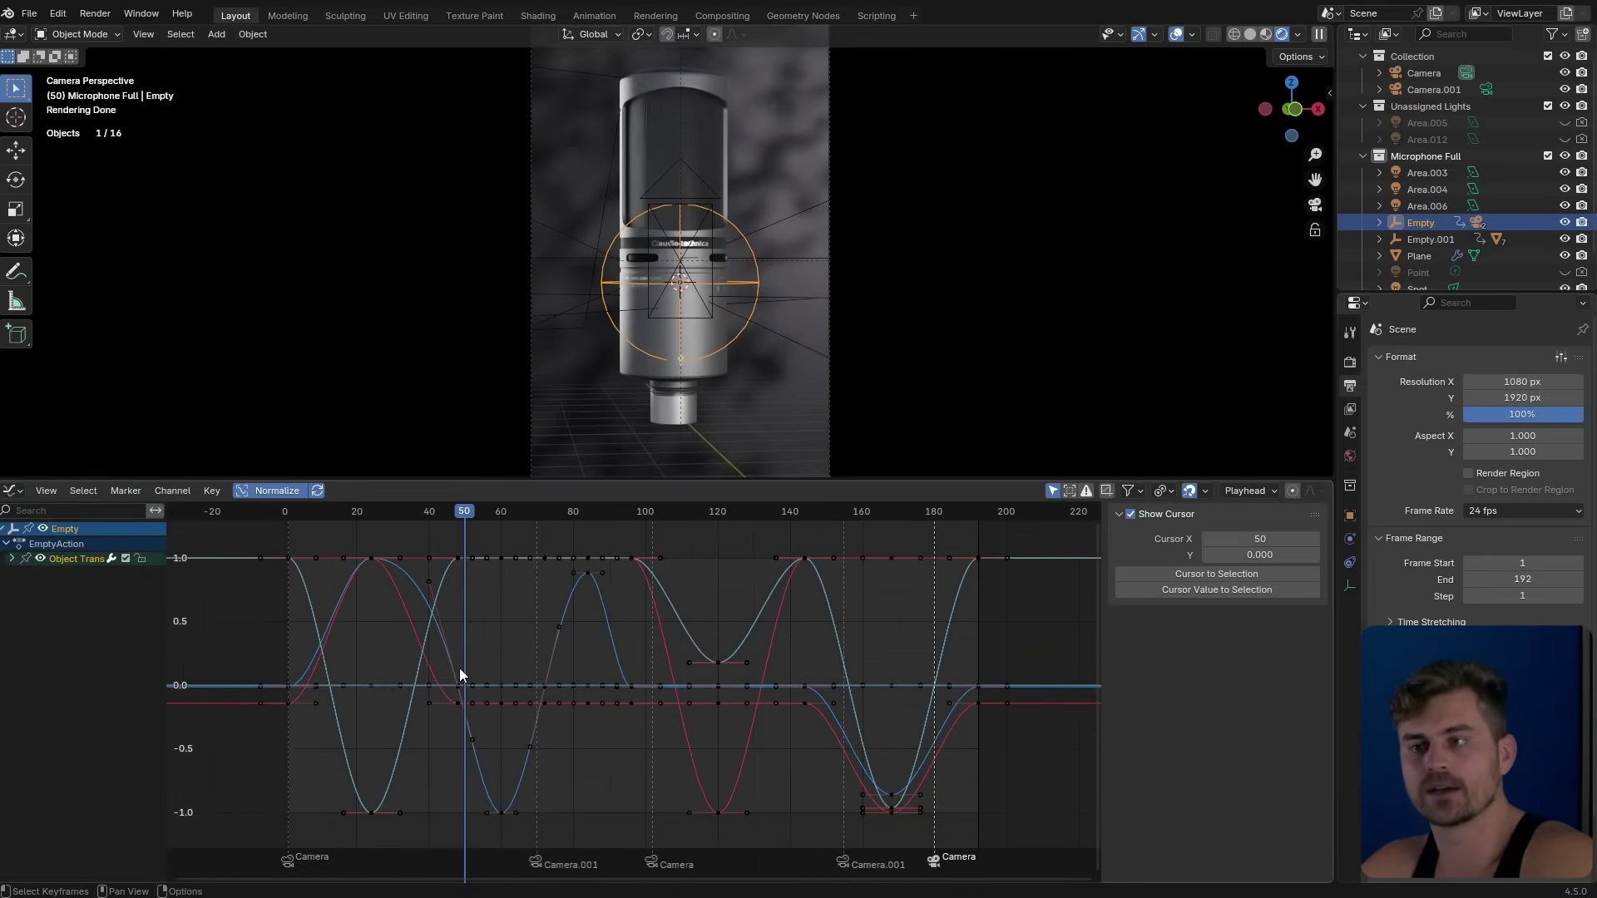
scroll(499, 628, "down", 1)
scroll(616, 639, "down", 1)
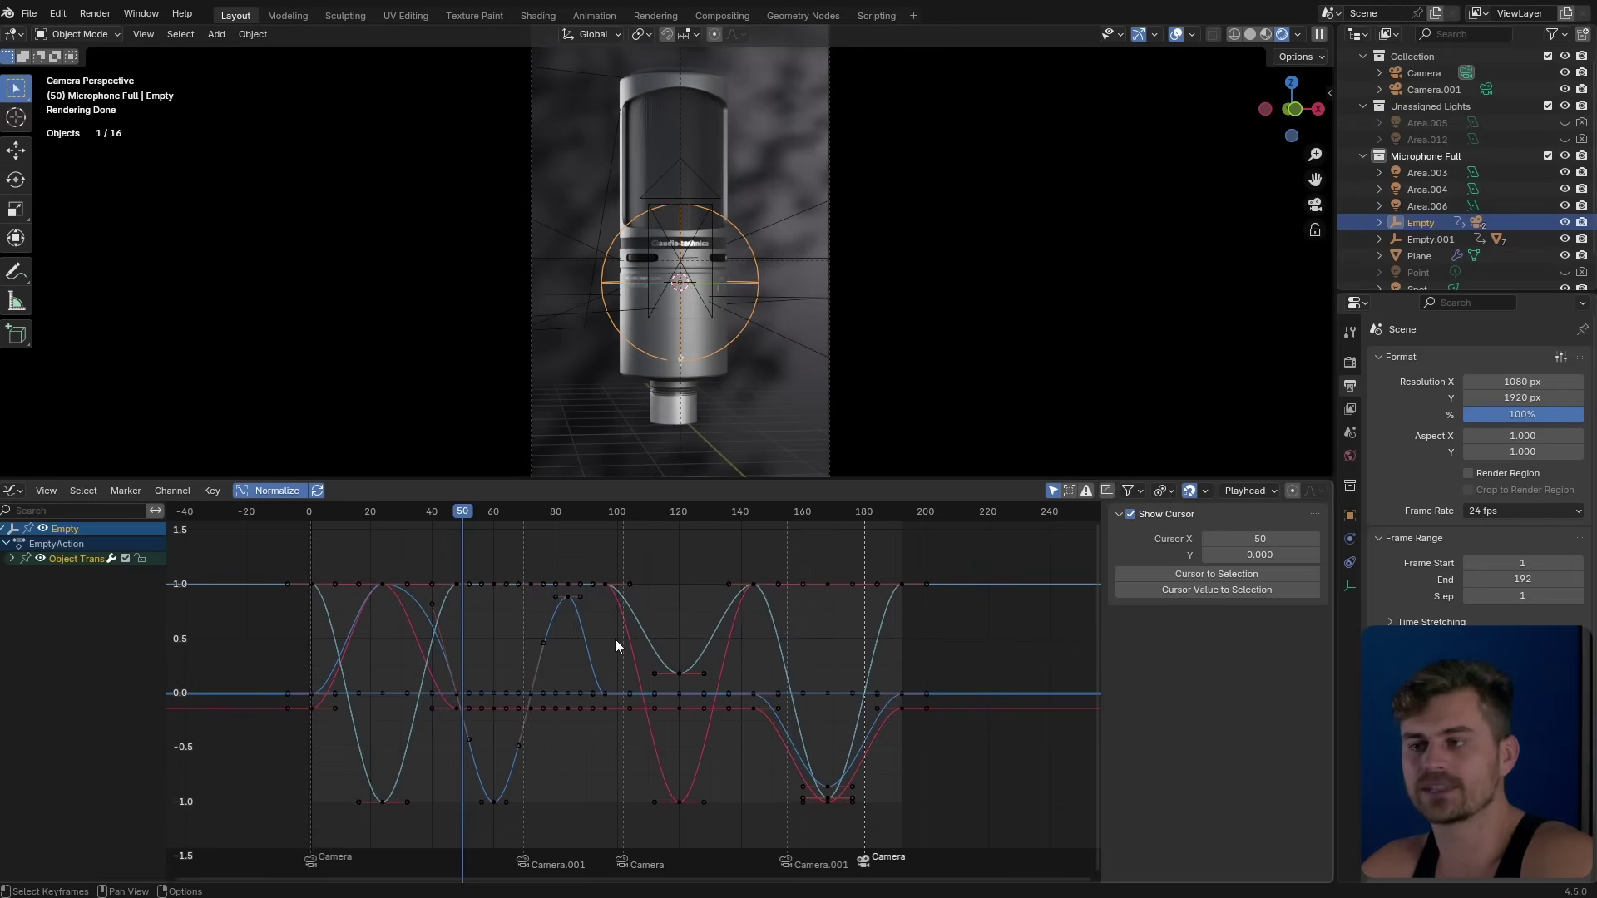
scroll(641, 647, "down", 1)
Set the pivot to Individual Centers, scale all Empty keyframe handles, and preview from frame 1.
key("a")
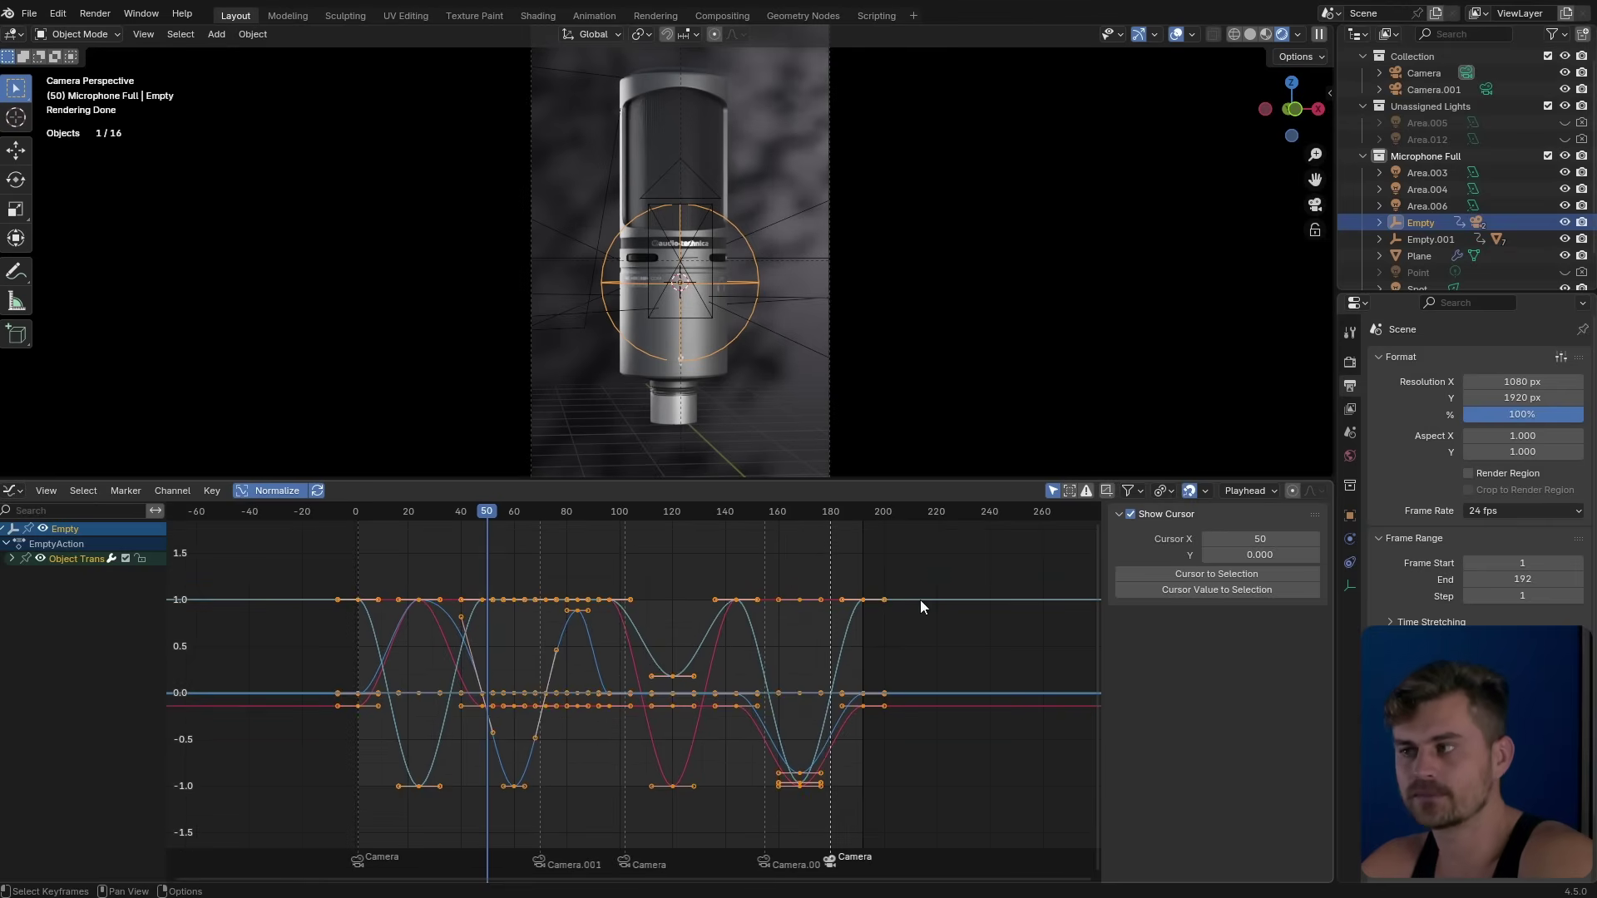
left_click(1162, 491)
left_click(1236, 564)
key("s")
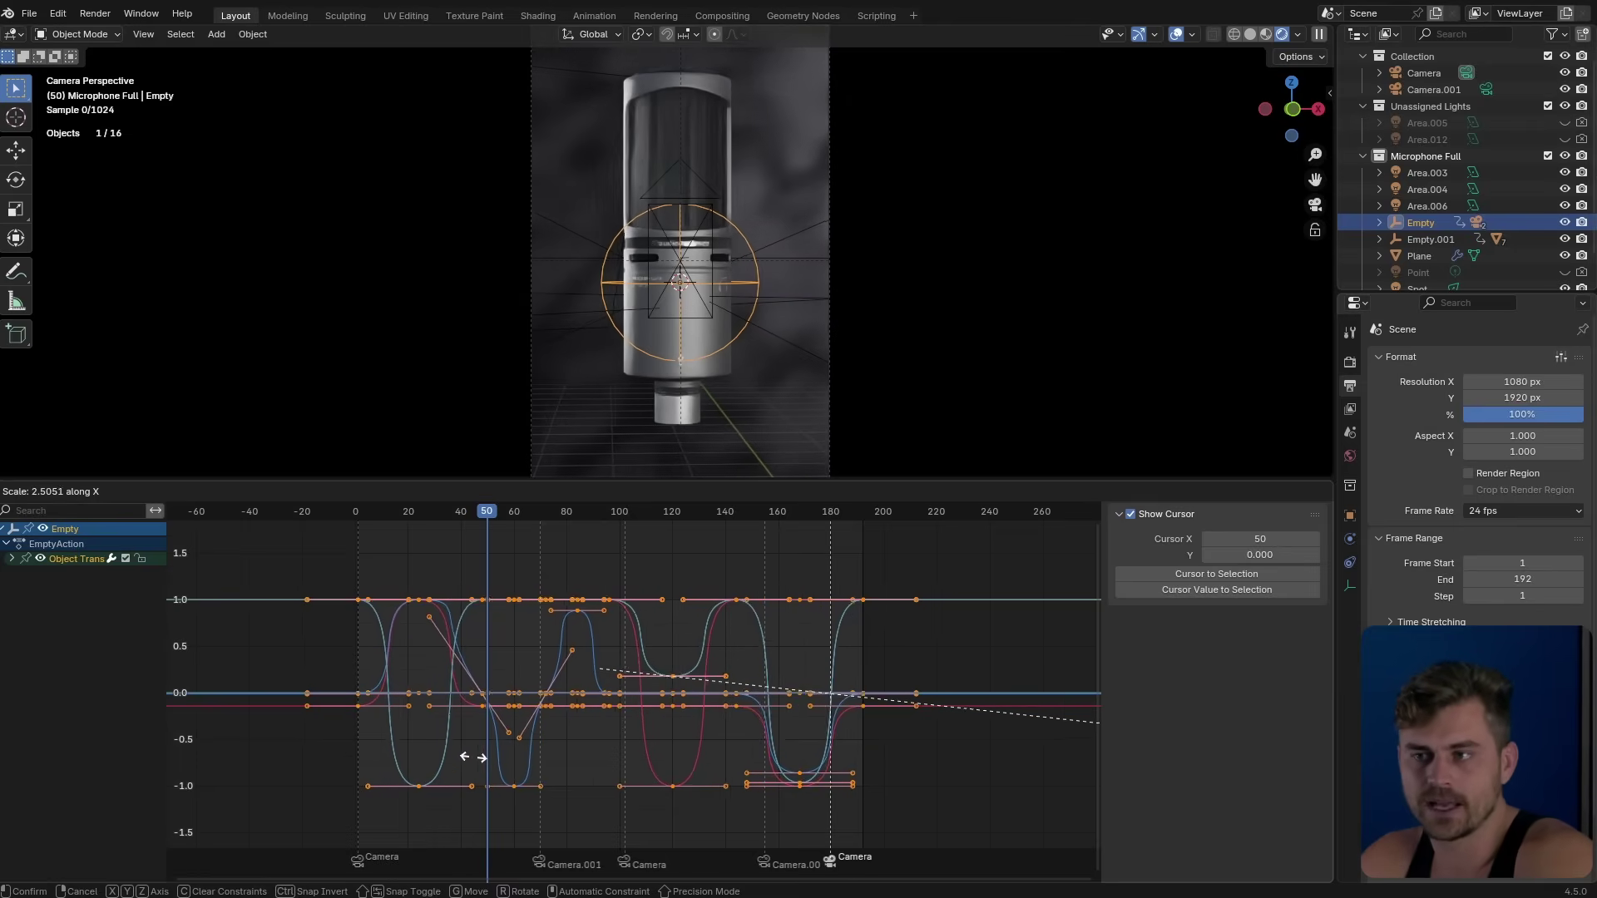
left_click(360, 598)
left_click(357, 515)
key("space")
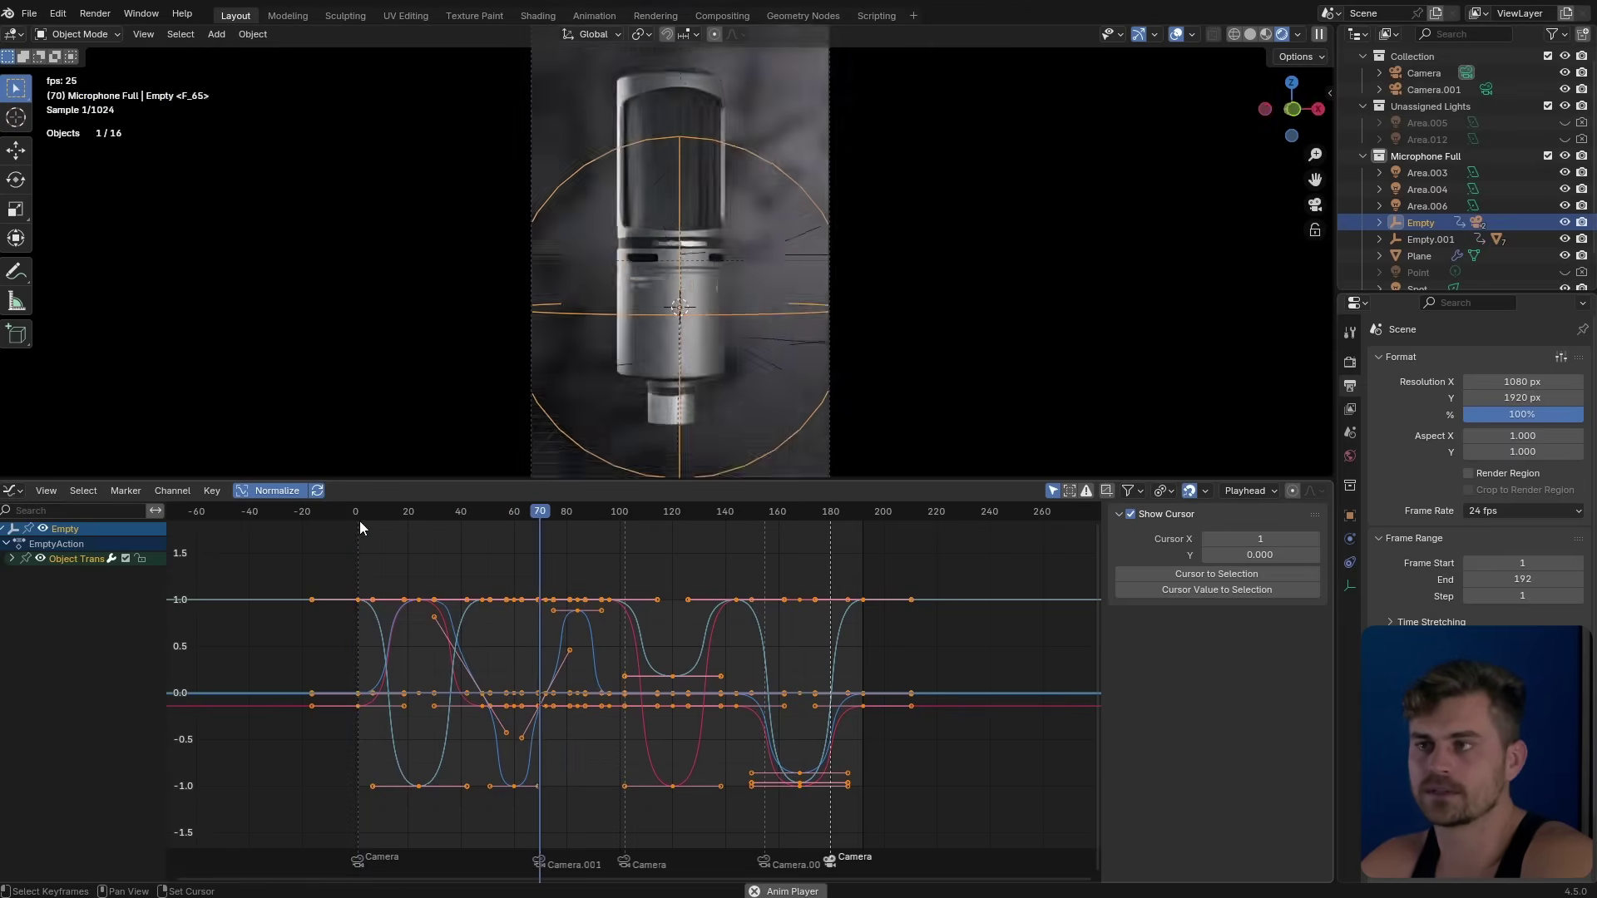
key("space")
Stretch the keyframe handles horizontally along X and replay from frame 1.
key("s")
key("x")
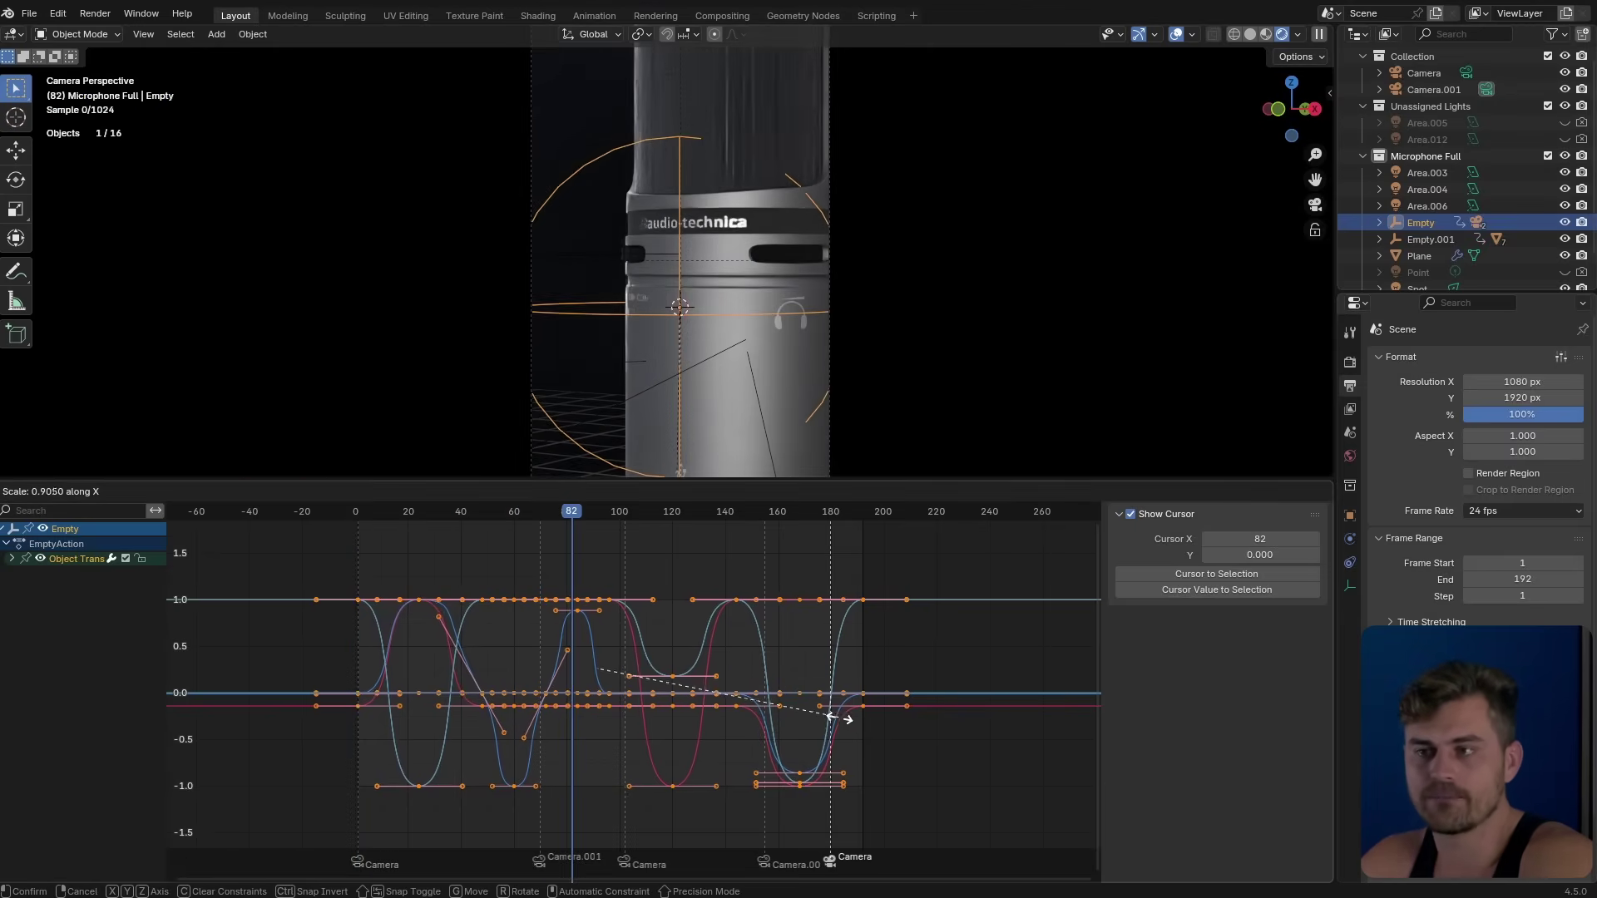
left_click(830, 716)
left_click(359, 512)
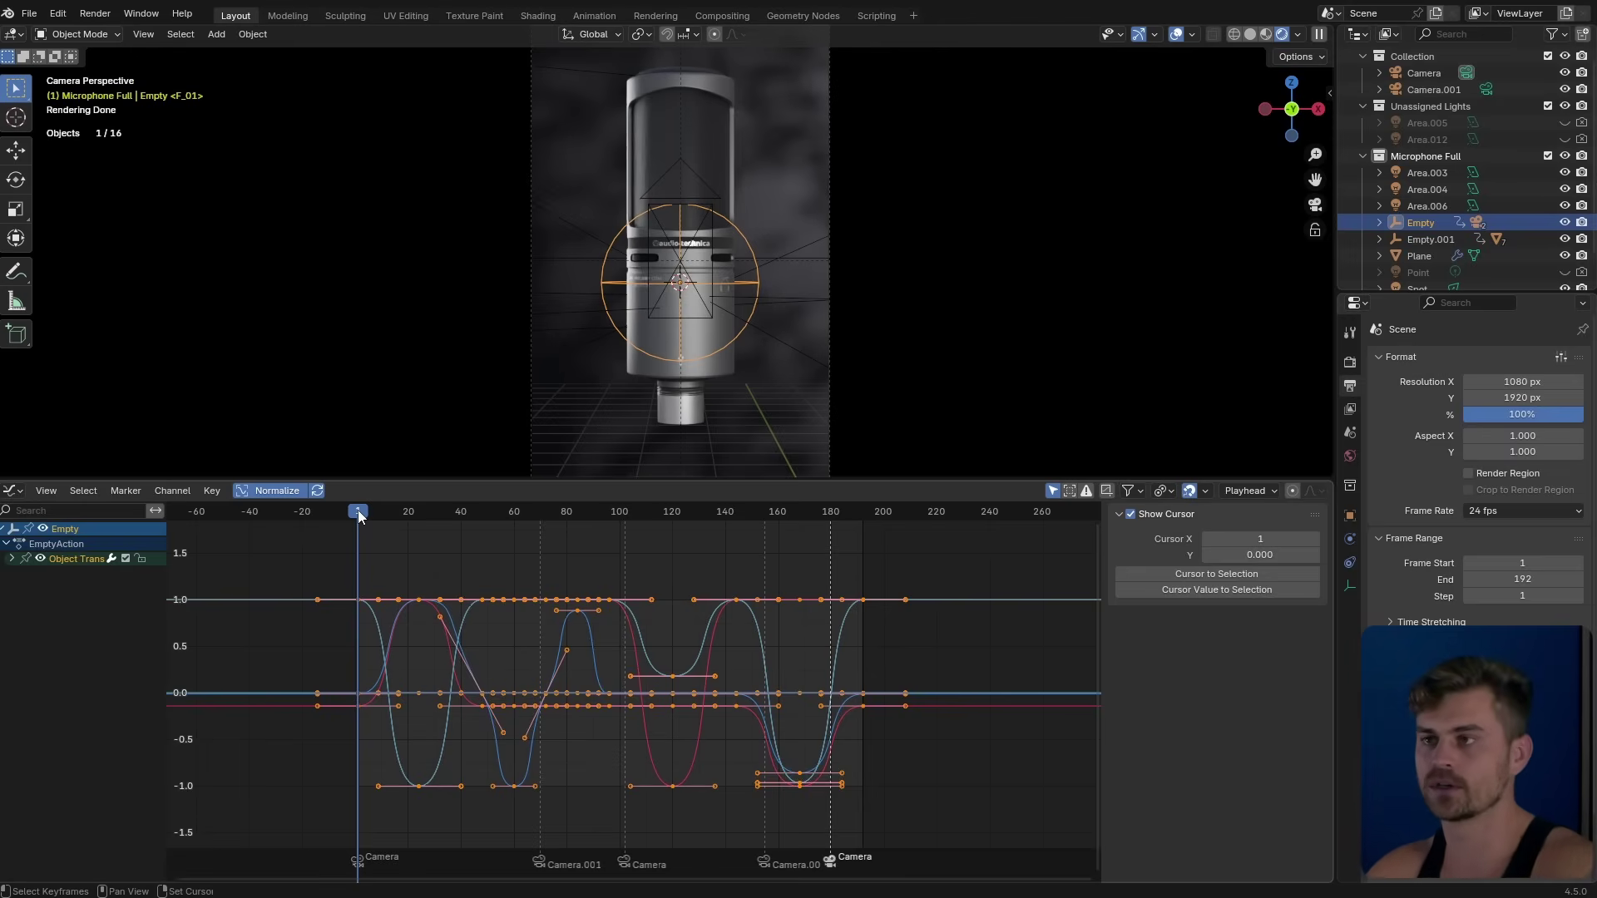
key("space")
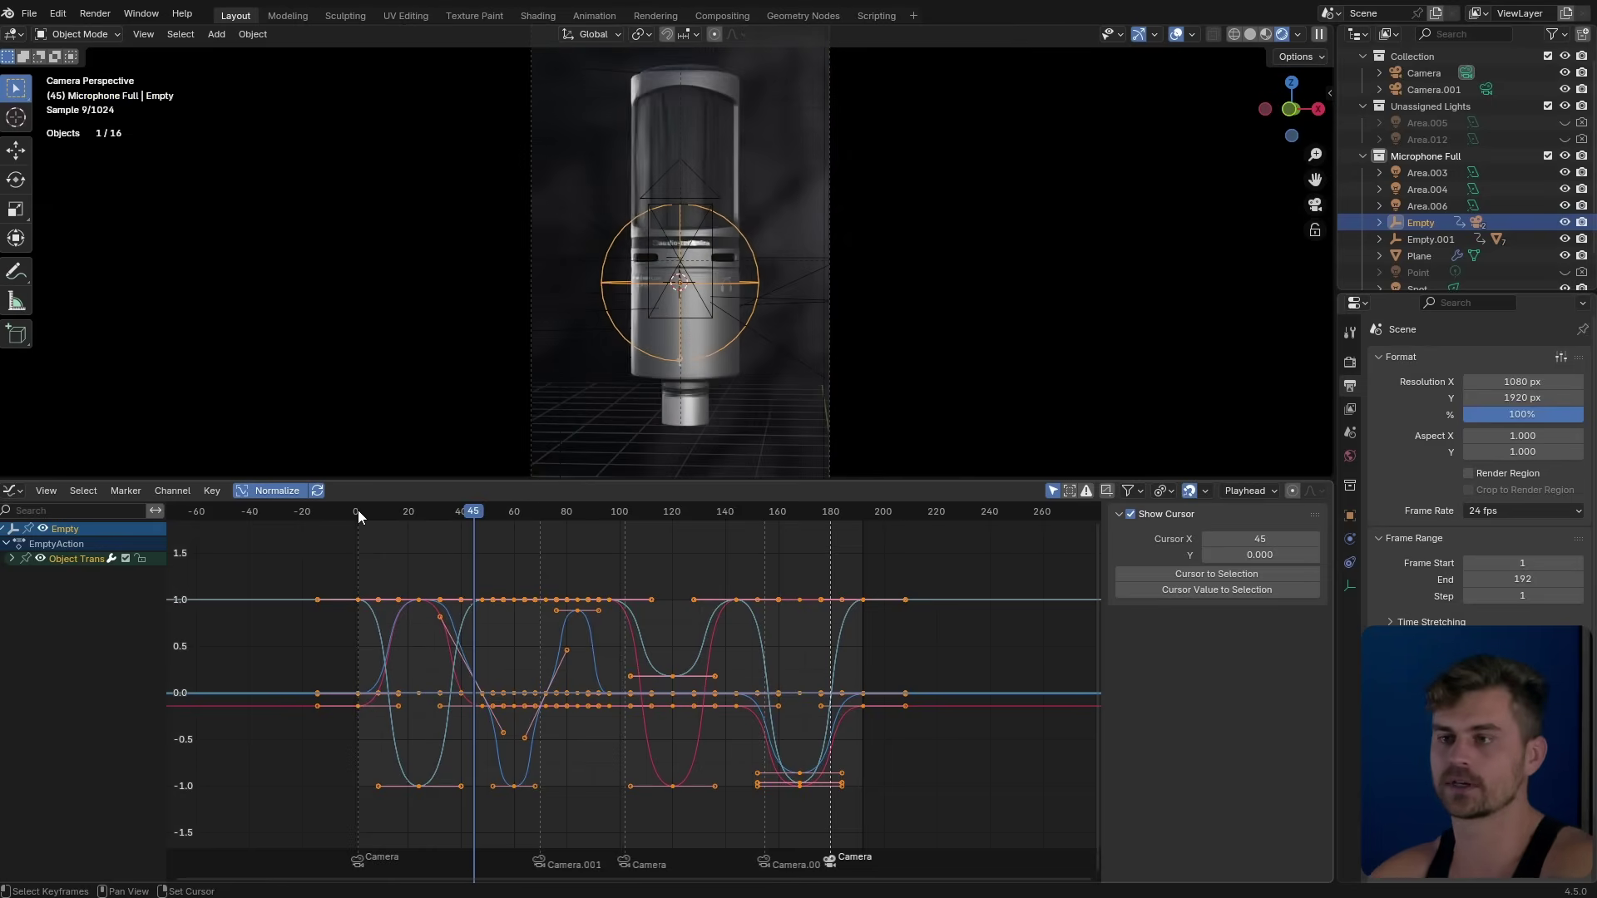
Lengthen the handles further along the time axis and play the animation again.
key("s")
key("x")
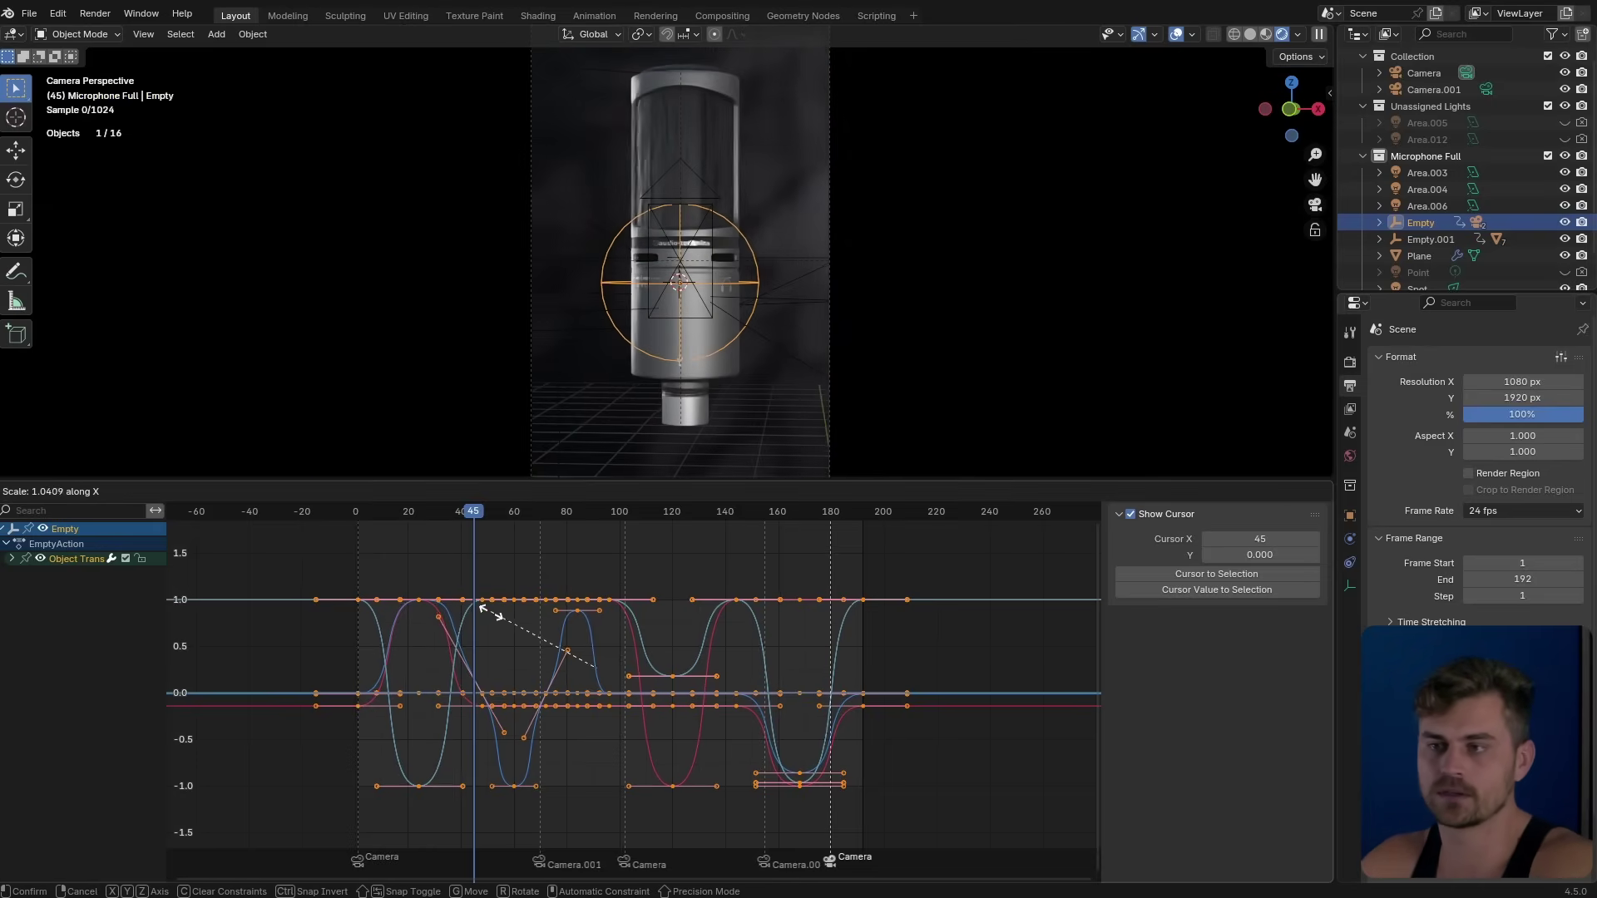
left_click(457, 602)
left_click(357, 511)
key("space")
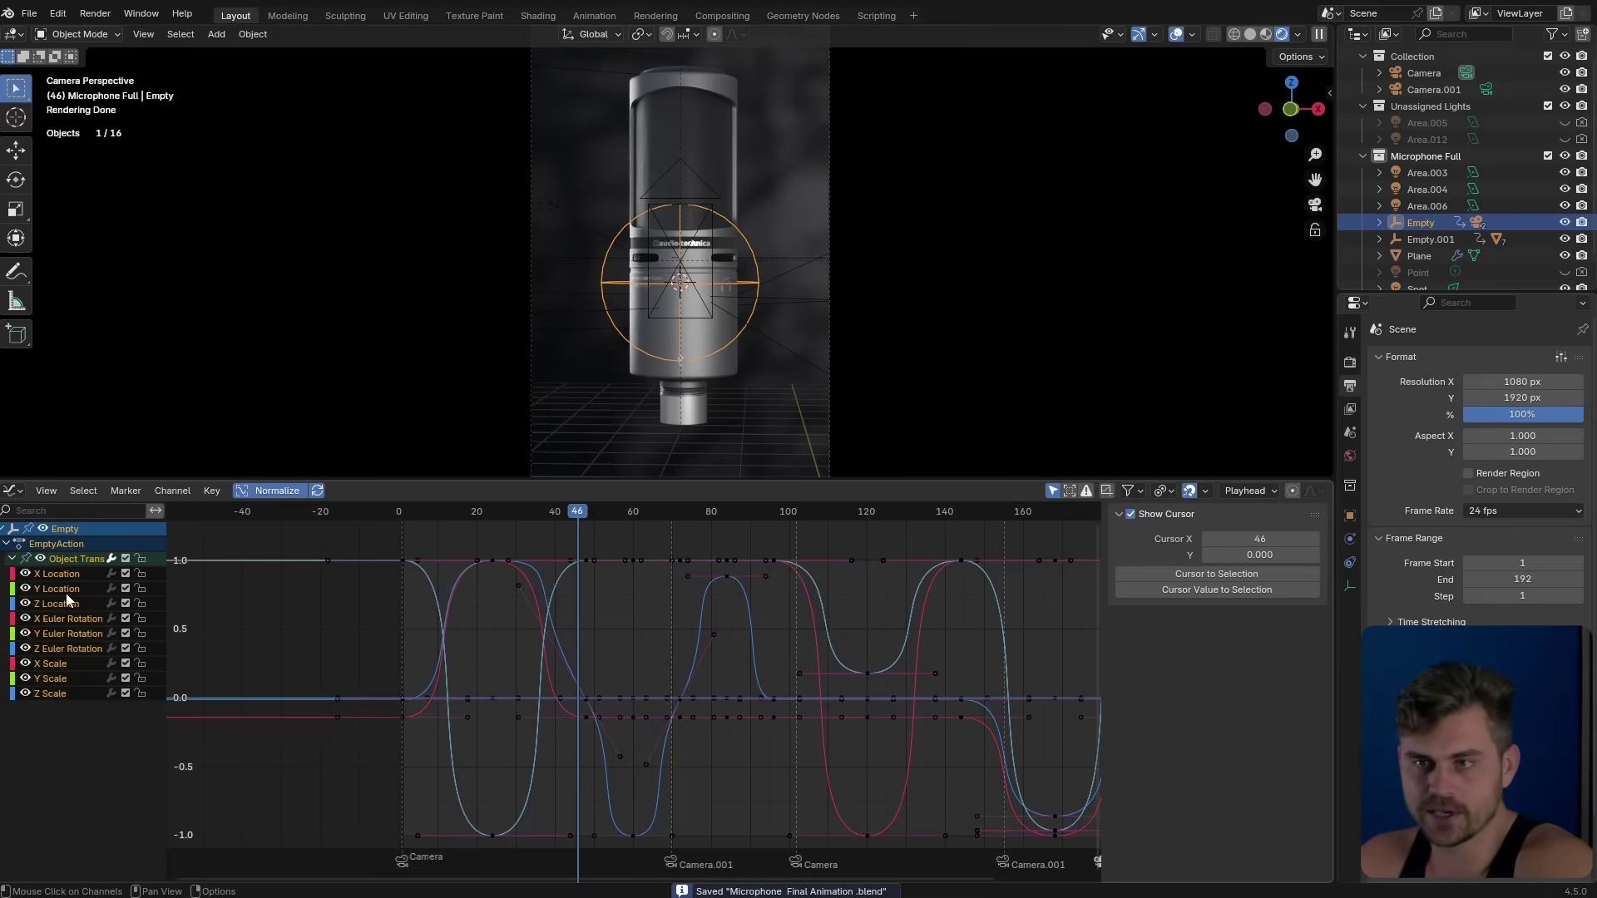
Isolate the Z Euler Rotation curve and scale its zero-value keyframe handles to 0 vertically.
left_click(73, 620)
left_click(76, 634)
left_click(87, 659)
left_click(83, 649)
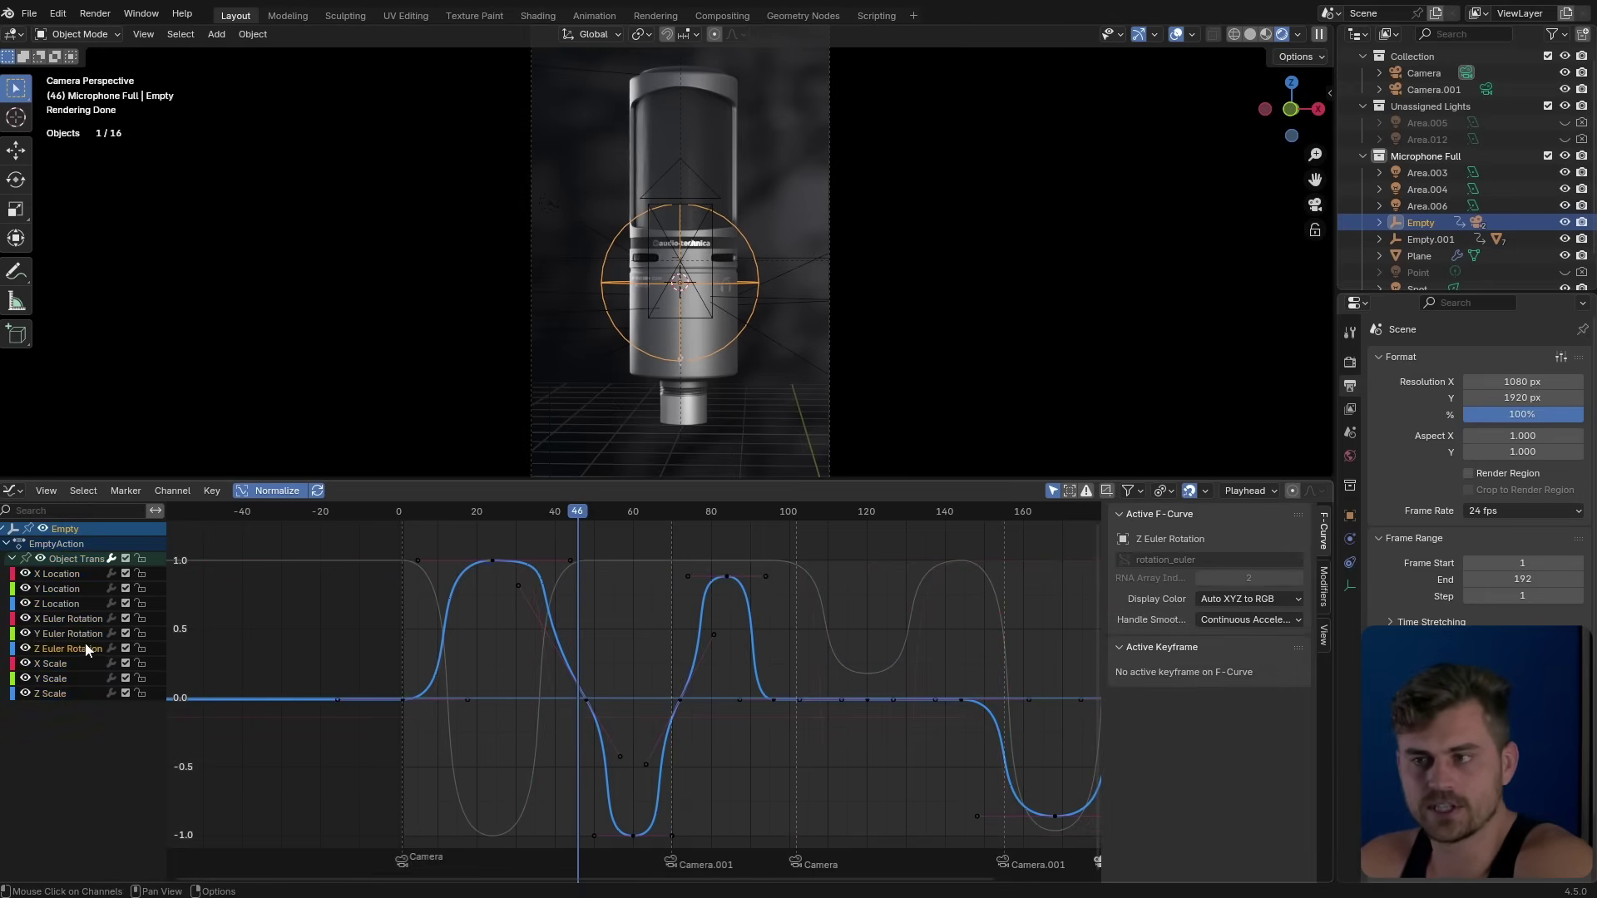
scroll(637, 686, "down", 2)
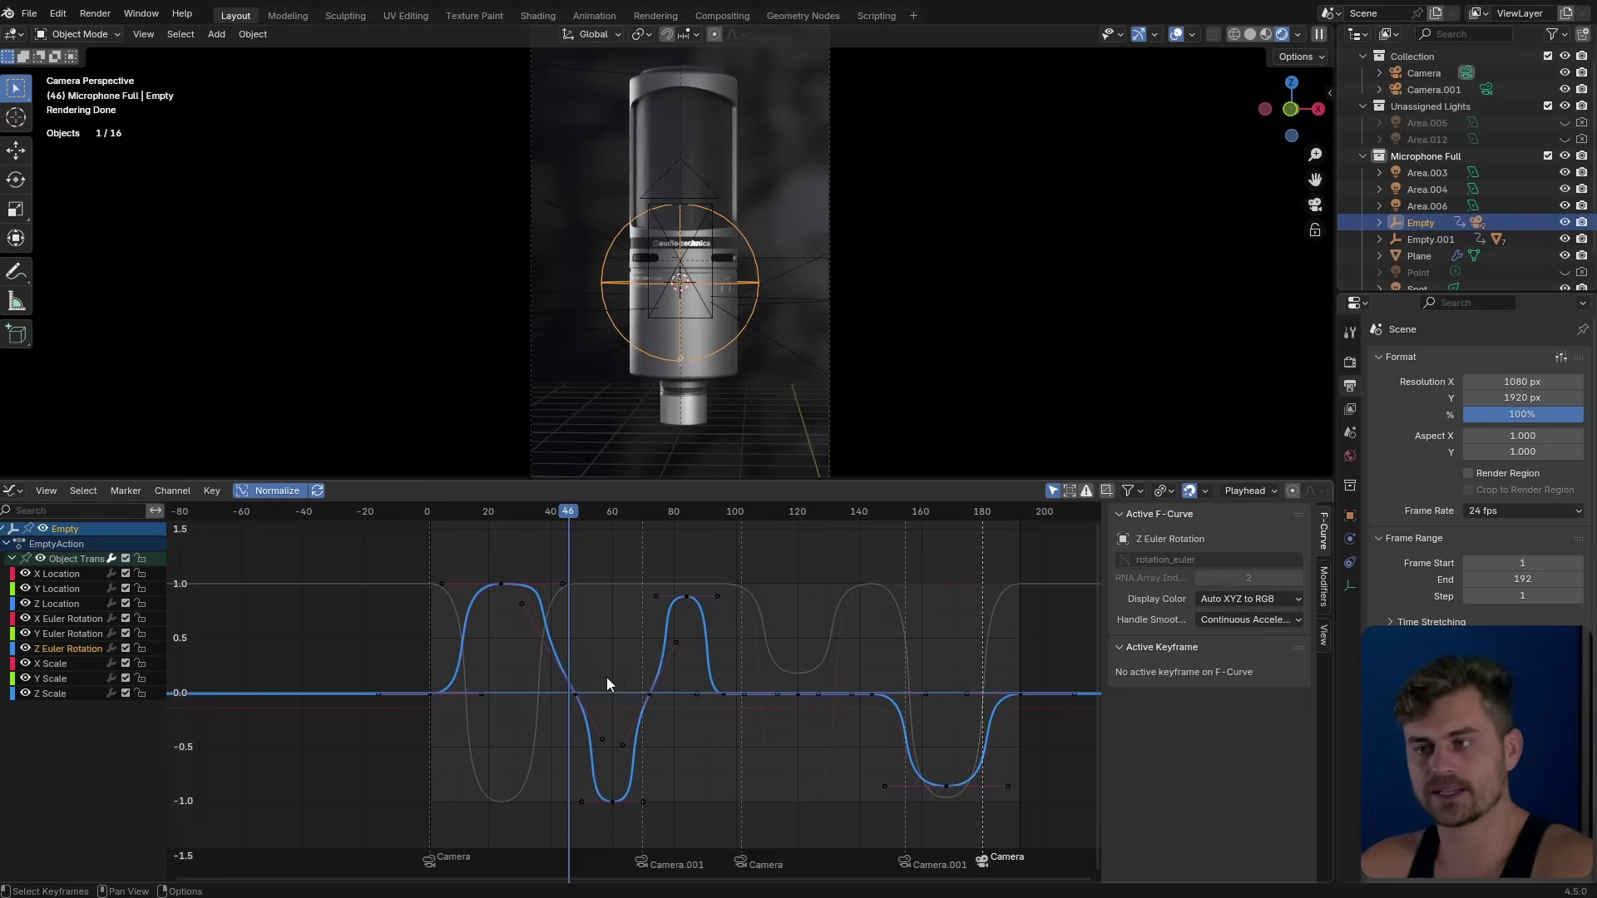
left_click_drag(695, 679, 519, 697)
key("s")
key("y")
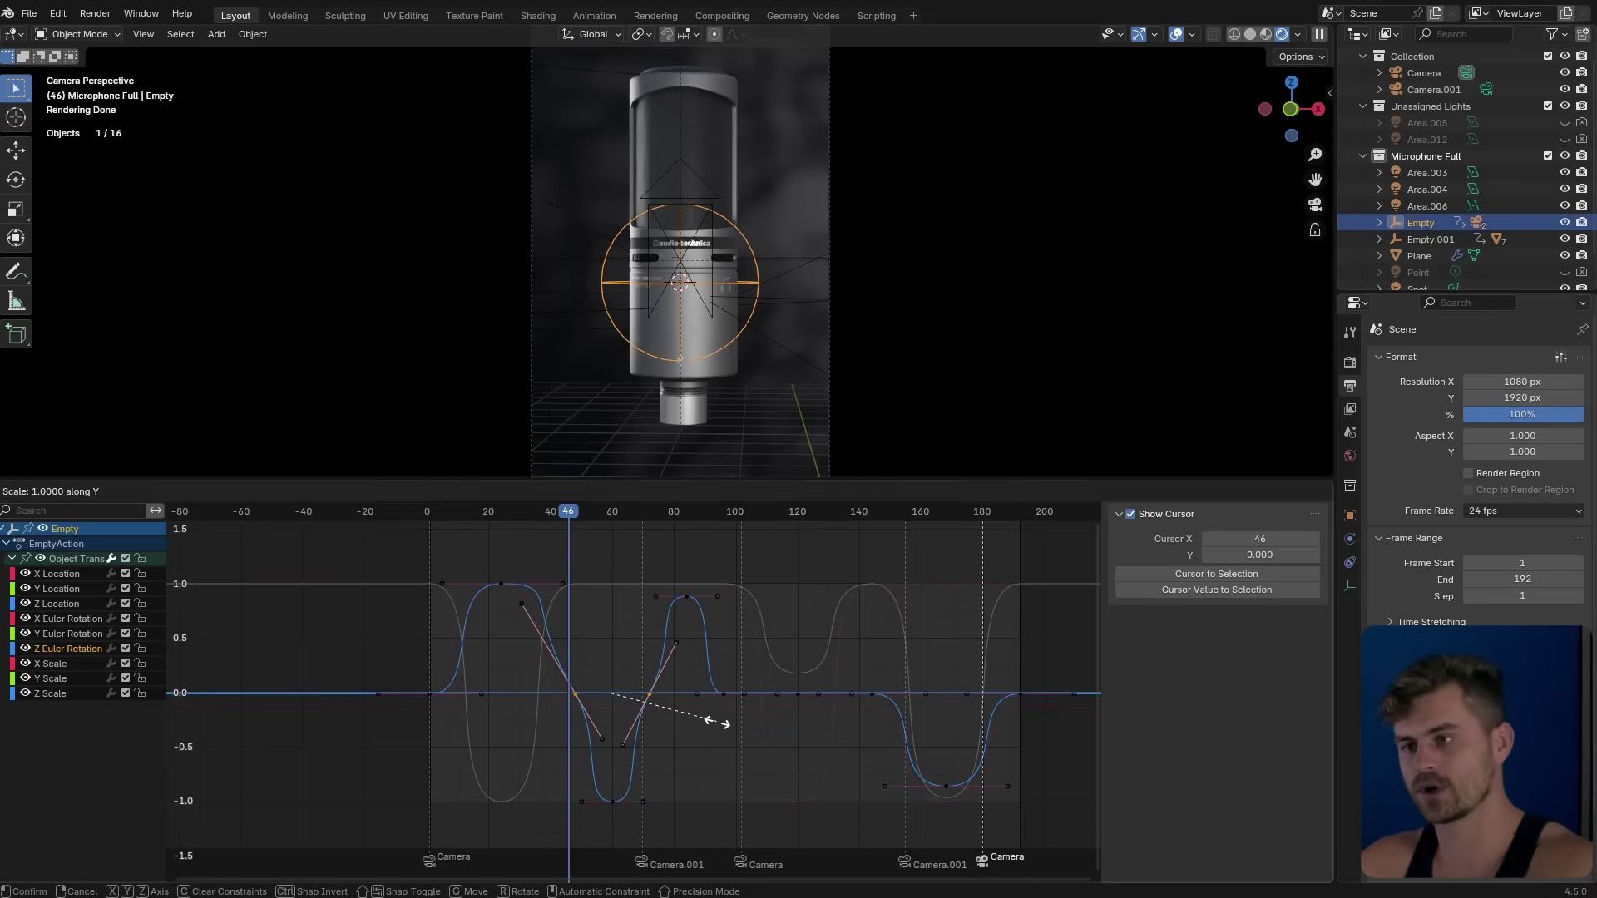
key("0")
key("Return")
Cancel a trial horizontal scale and replay the spin from frame 2.
scroll(703, 711, "up", 2)
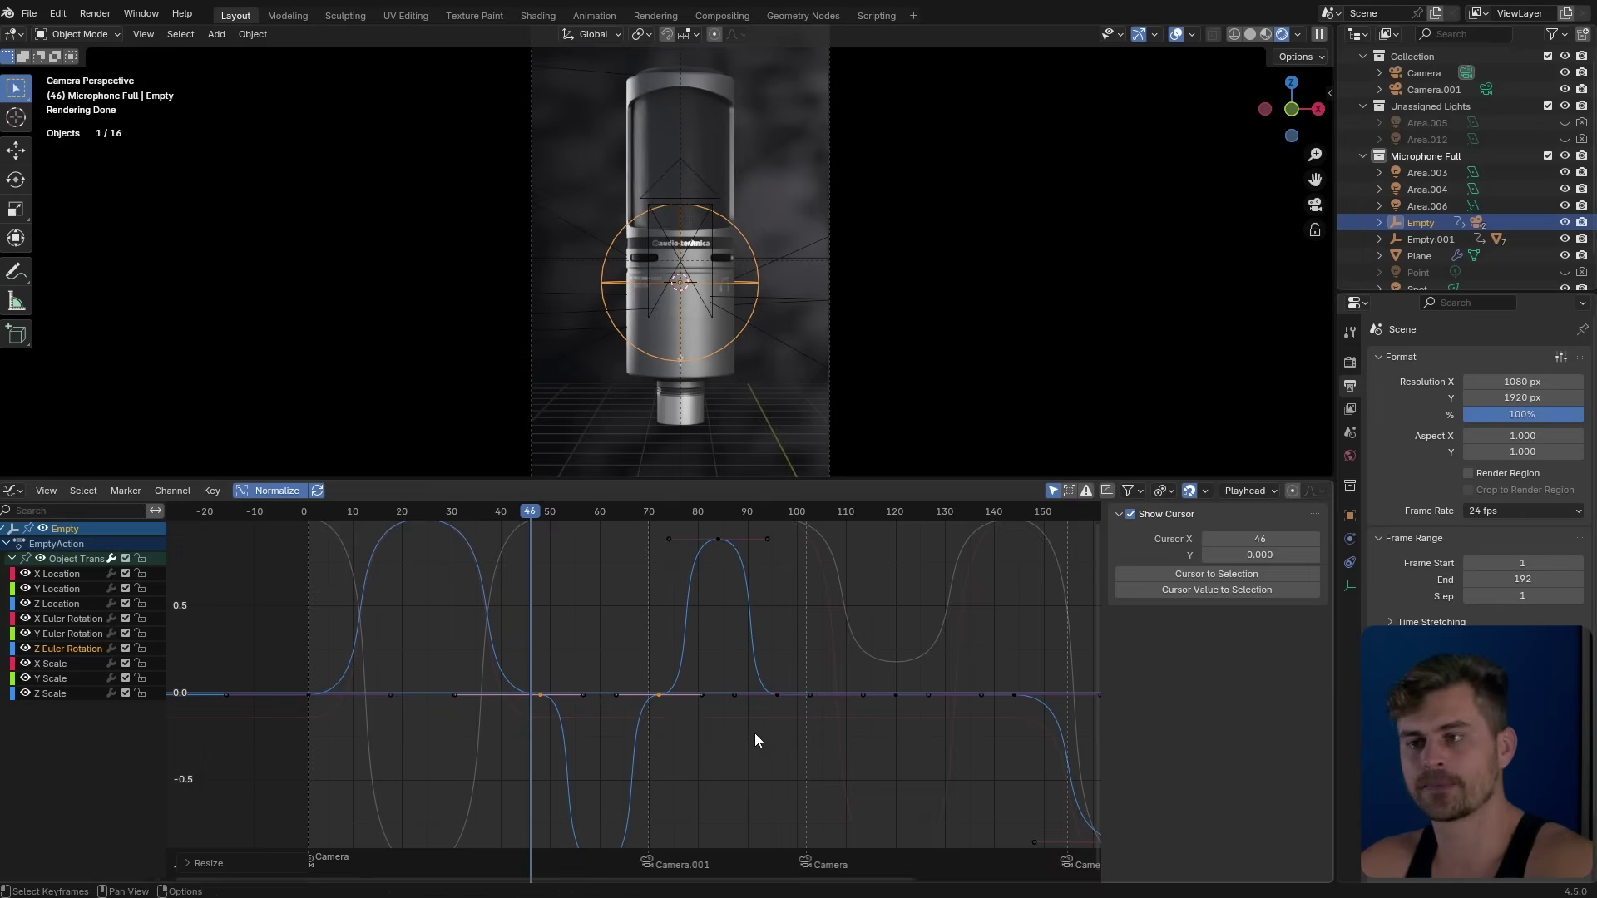
key("s")
key("x")
key("Escape")
middle_click_drag(621, 659, 644, 702)
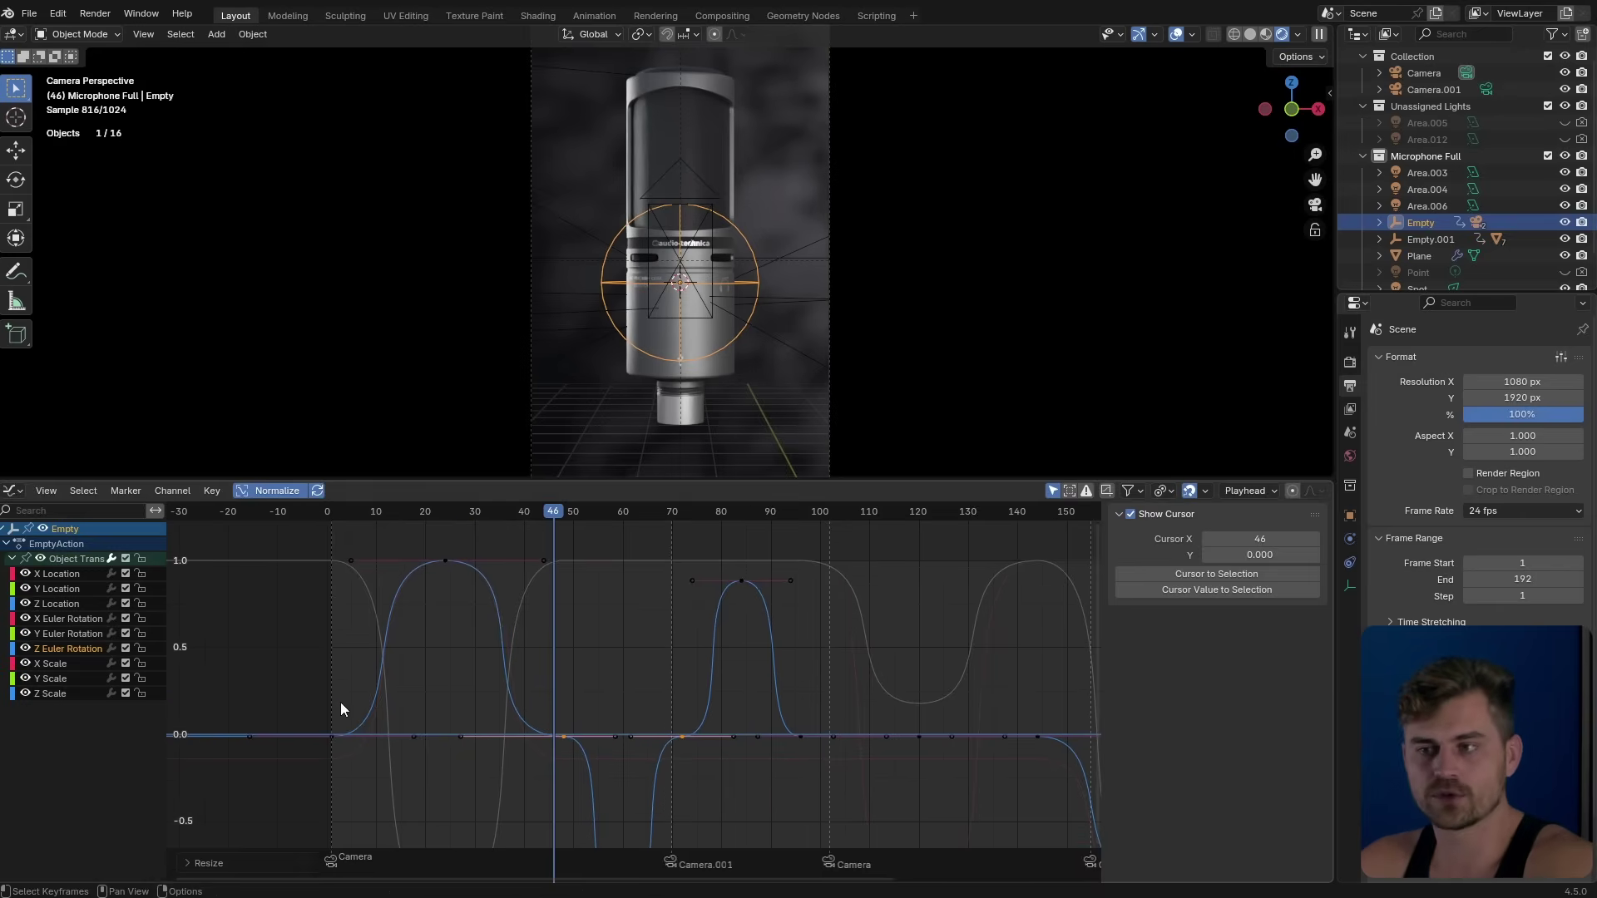
left_click(335, 516)
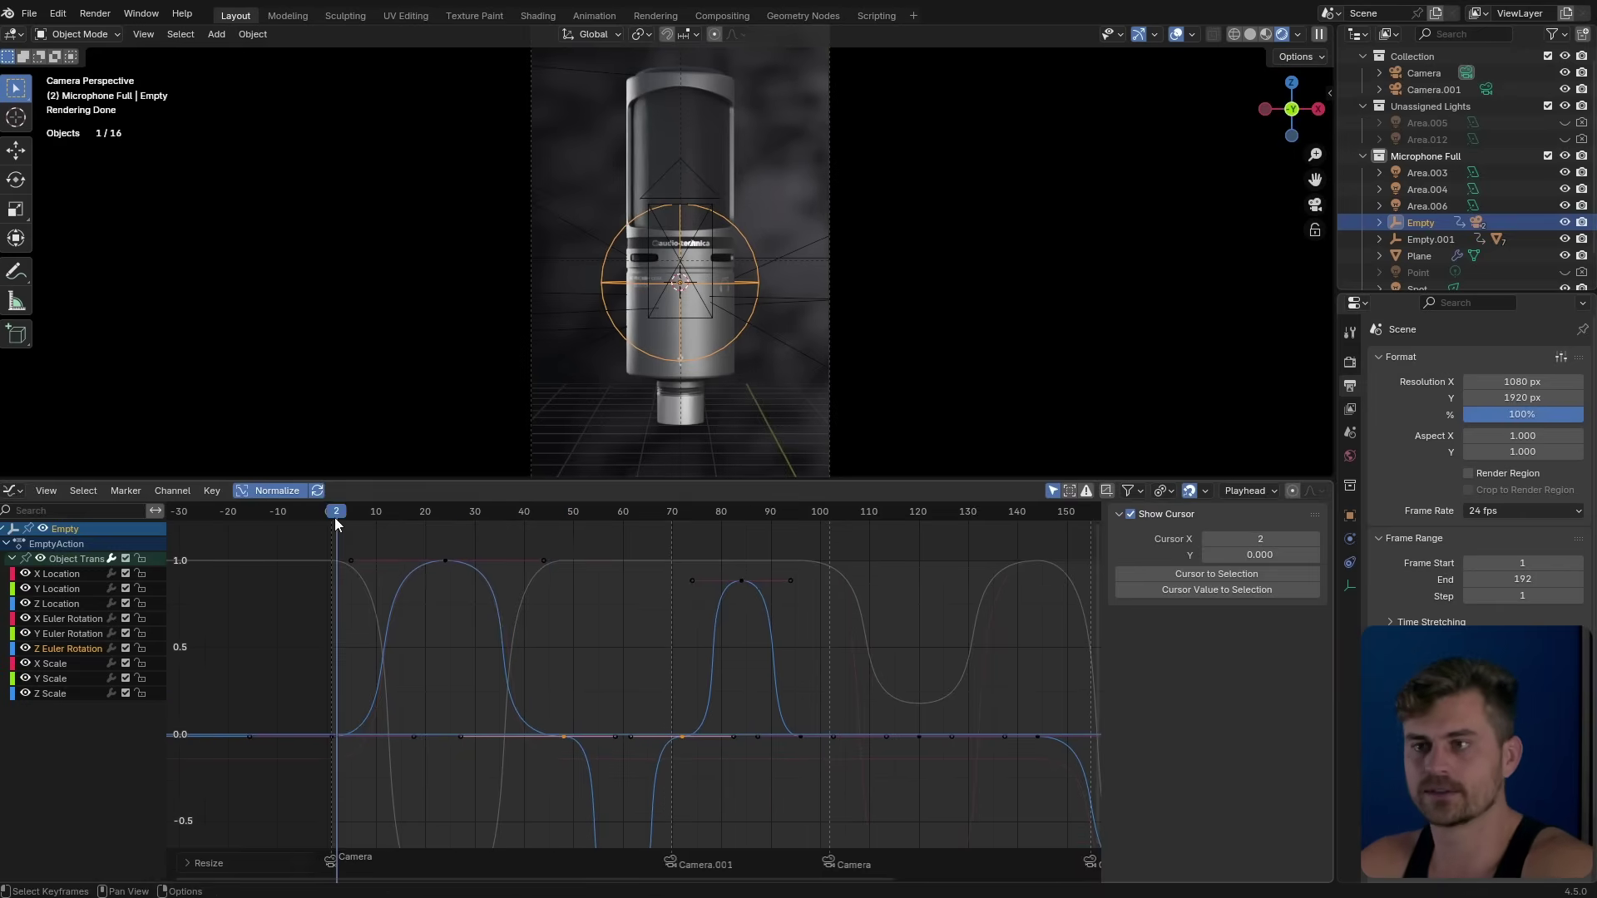
key("space")
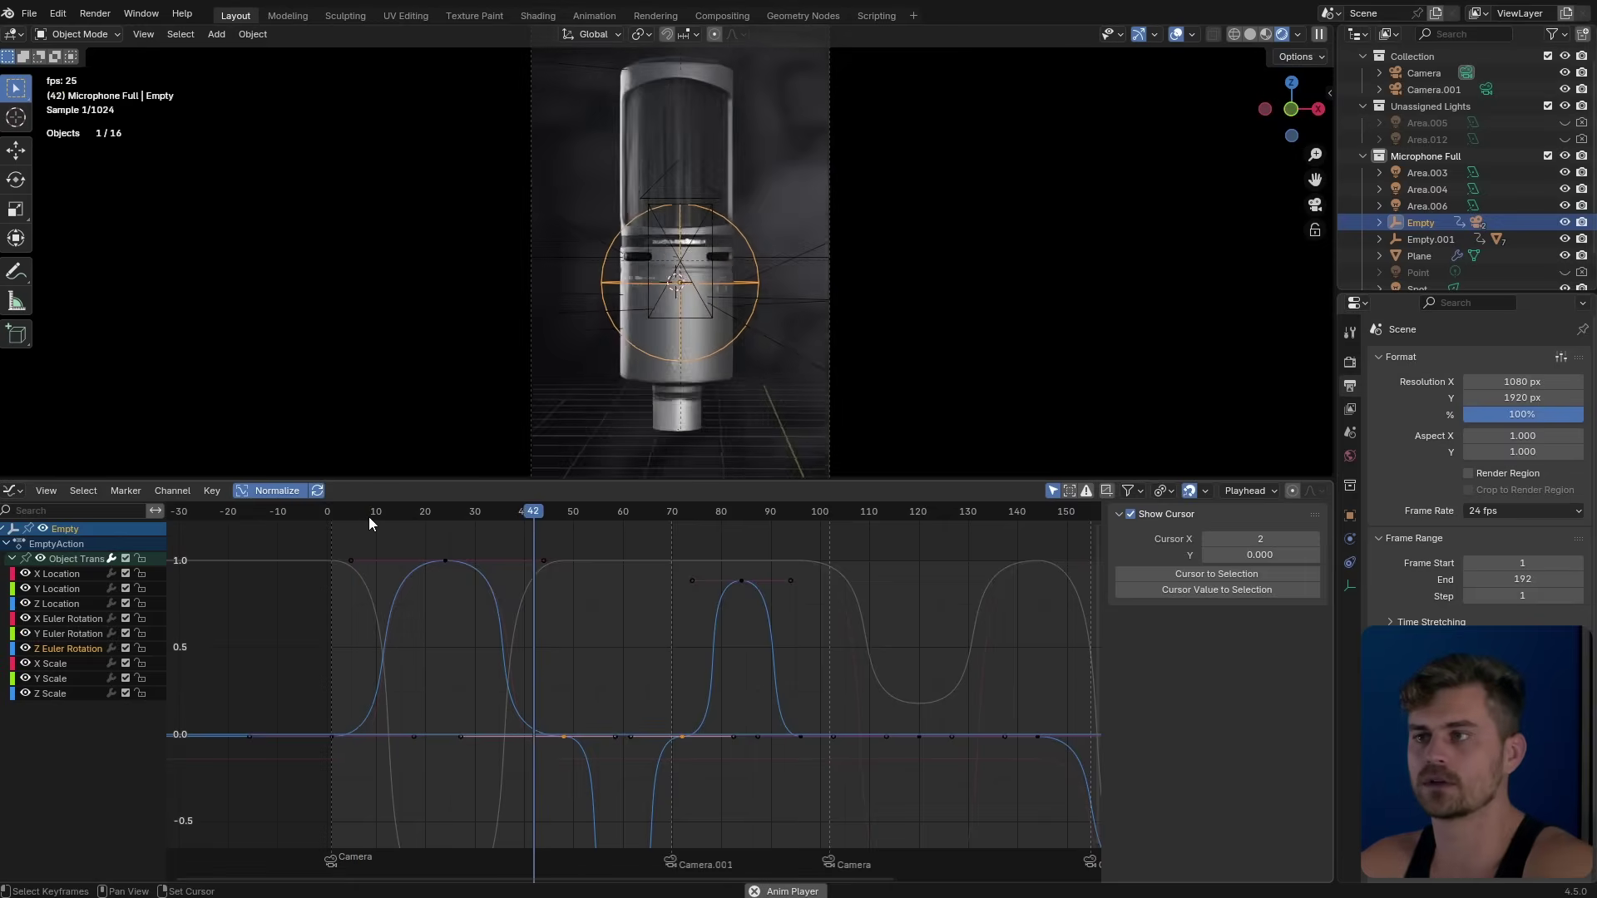